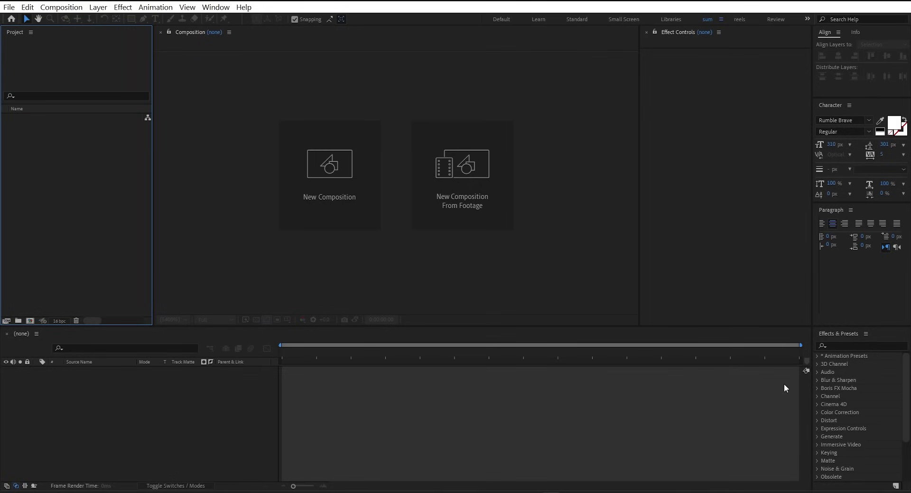
- Create a new composition named text/logo
{"action": "left_click", "coordinate": [334, 193]}
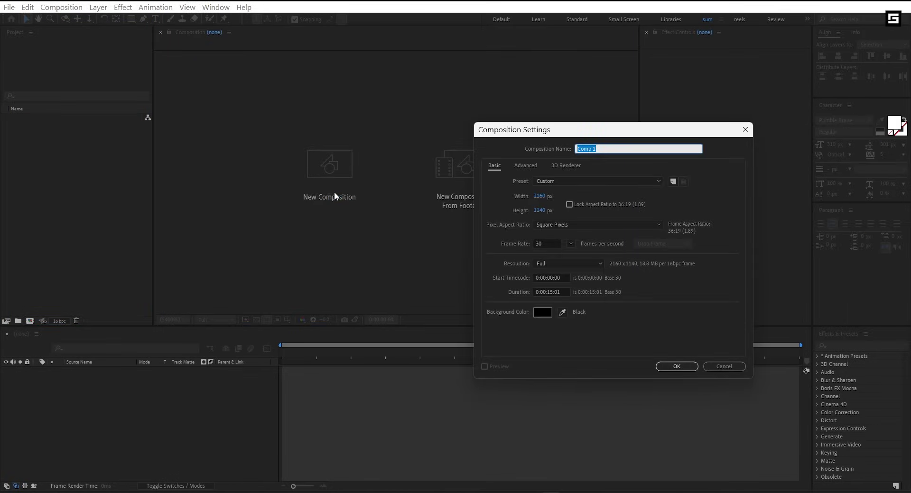
{"action": "type", "text": "text/logo"}
{"action": "left_click", "coordinate": [675, 366]}
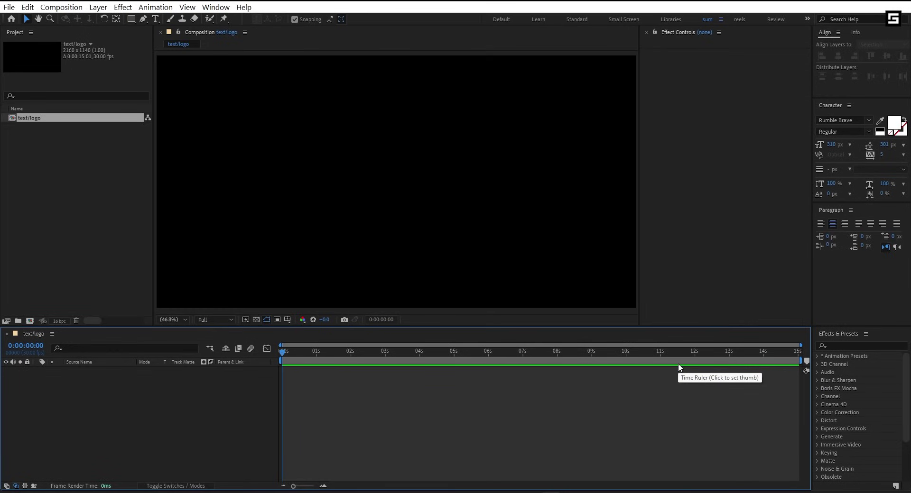
- Add a text layer reading BRAVE in the composition
{"action": "left_click", "coordinate": [155, 18]}
{"action": "left_click", "coordinate": [420, 189]}
{"action": "type", "text": "brave"}
{"action": "left_click", "coordinate": [26, 19]}
- Scale BRAVE up and centre it in the frame, then start another new composition
{"action": "left_click_drag", "start_coordinate": [352, 176], "coordinate": [263, 180]}
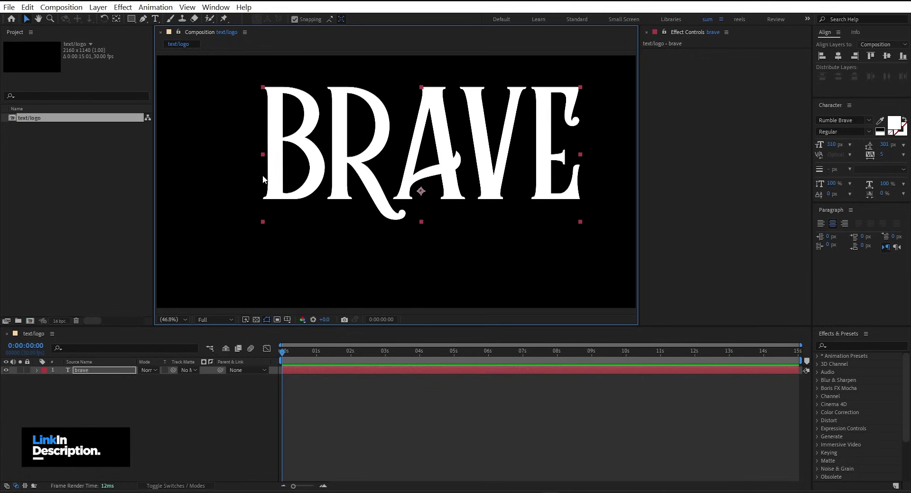
{"action": "left_click", "coordinate": [838, 56]}
{"action": "left_click_drag", "start_coordinate": [401, 164], "coordinate": [401, 205]}
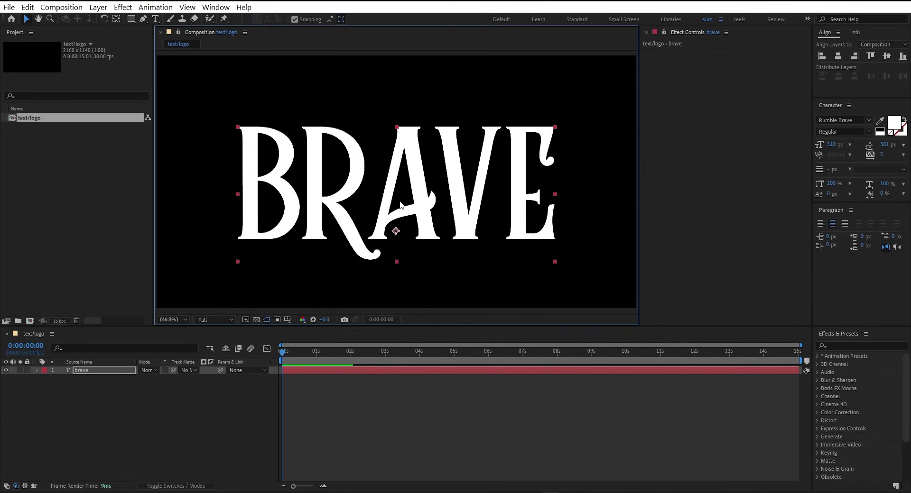
{"action": "left_click", "coordinate": [177, 391]}
{"action": "left_click", "coordinate": [30, 320]}
- Create the text bevel composition and nest text/logo inside it
{"action": "type", "text": "text bevel"}
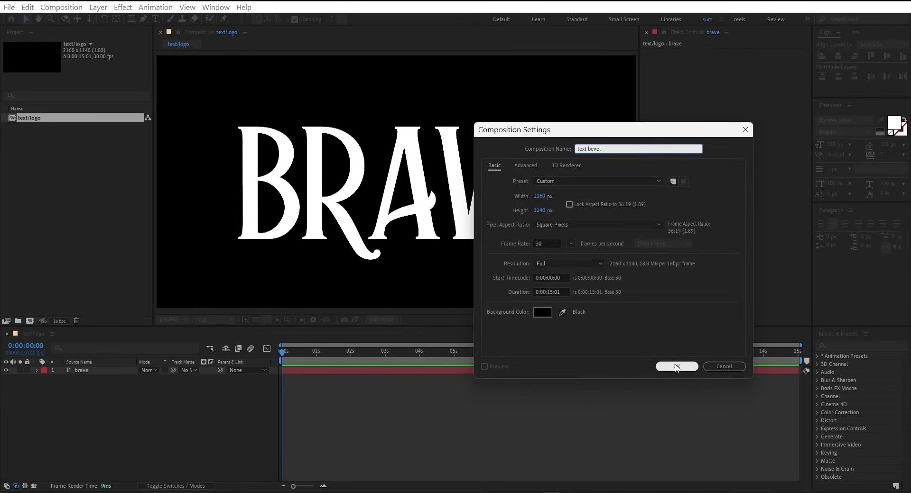
{"action": "left_click", "coordinate": [677, 366]}
{"action": "left_click_drag", "start_coordinate": [103, 127], "coordinate": [195, 416]}
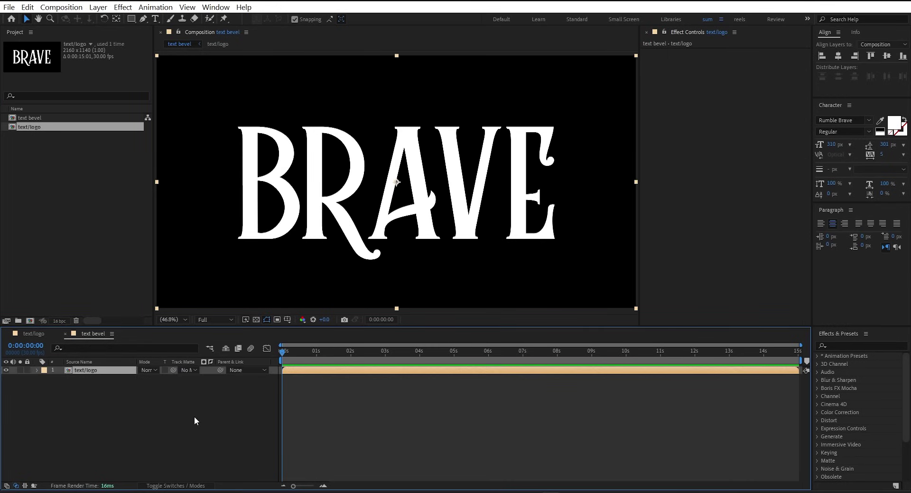
- Add an Inner Glow layer style to text/logo in Normal mode at 100% opacity
{"action": "right_click", "coordinate": [119, 374]}
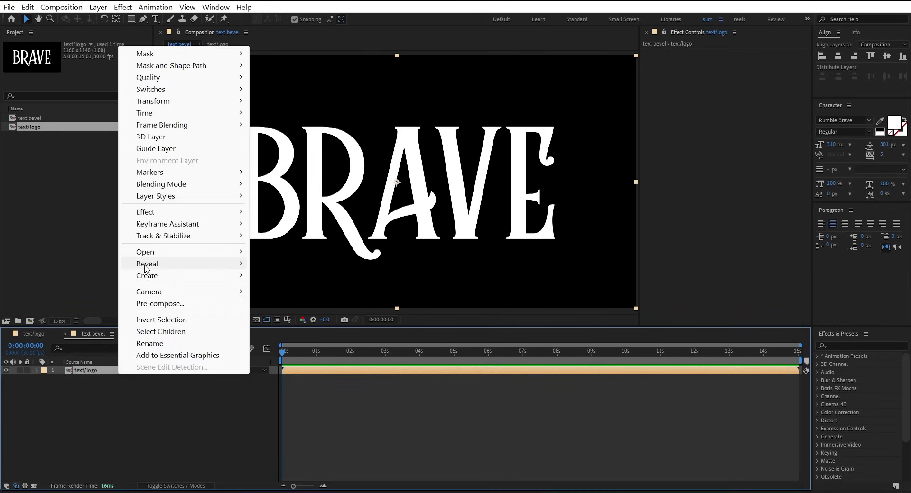
{"action": "mouse_move", "coordinate": [156, 197]}
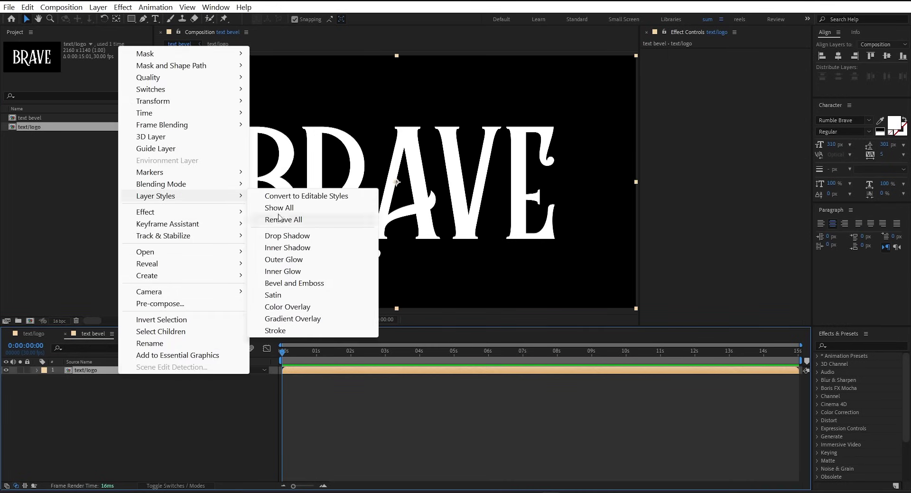
{"action": "left_click", "coordinate": [298, 276]}
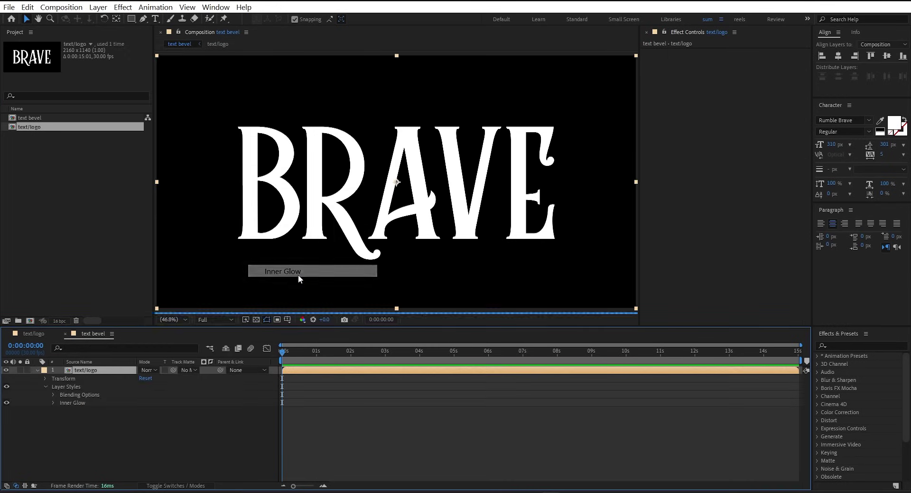
{"action": "left_click", "coordinate": [53, 403]}
{"action": "left_click", "coordinate": [153, 382]}
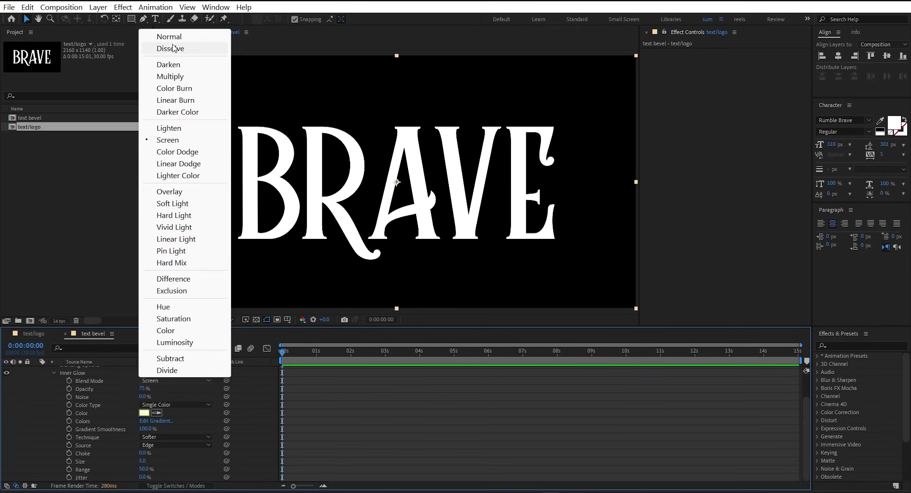
{"action": "left_click", "coordinate": [172, 36]}
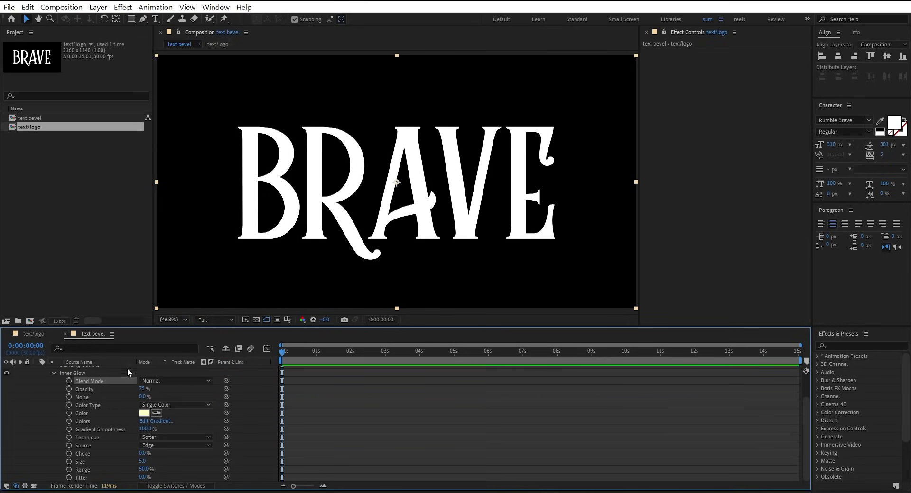
{"action": "left_click_drag", "start_coordinate": [142, 391], "coordinate": [157, 390]}
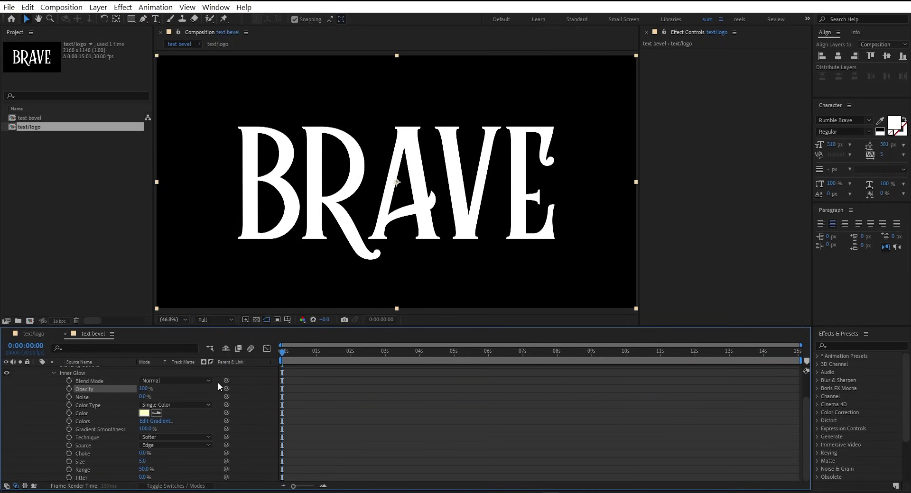
- Make the Inner Glow black with Precise technique and size 12
{"action": "left_click", "coordinate": [144, 413]}
{"action": "left_click_drag", "start_coordinate": [628, 313], "coordinate": [596, 377]}
{"action": "key", "text": "Return"}
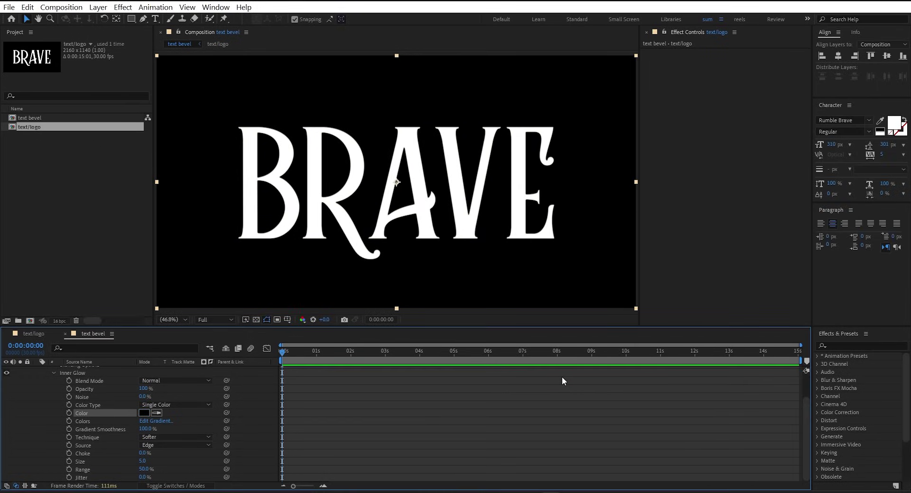
{"action": "left_click", "coordinate": [160, 439]}
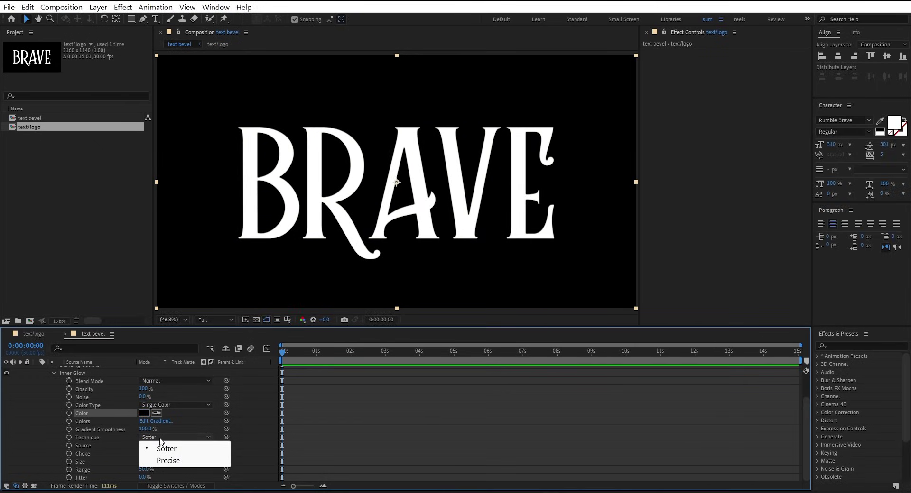
{"action": "left_click", "coordinate": [164, 462]}
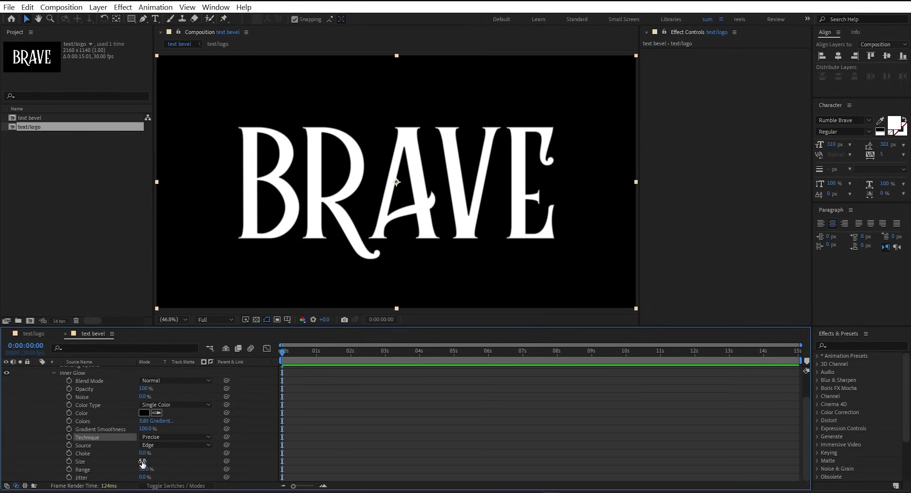
{"action": "left_click", "coordinate": [143, 462]}
{"action": "key", "text": "Return"}
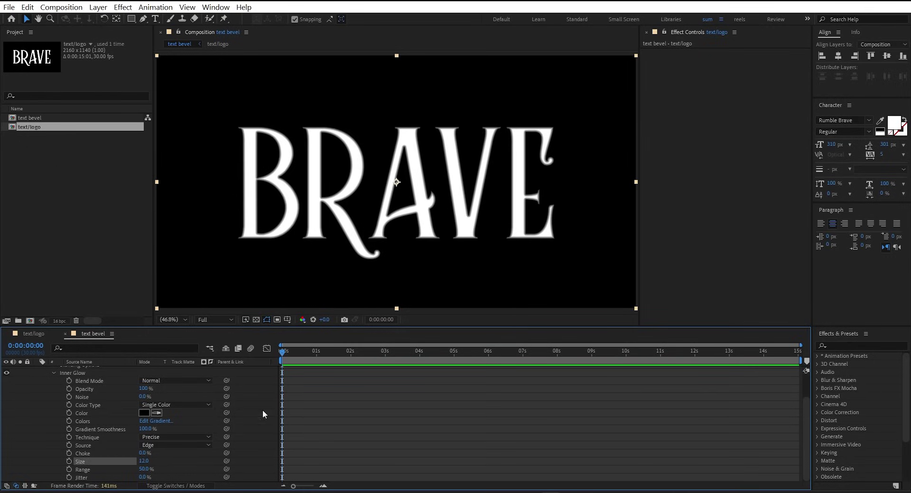
{"action": "left_click", "coordinate": [30, 321]}
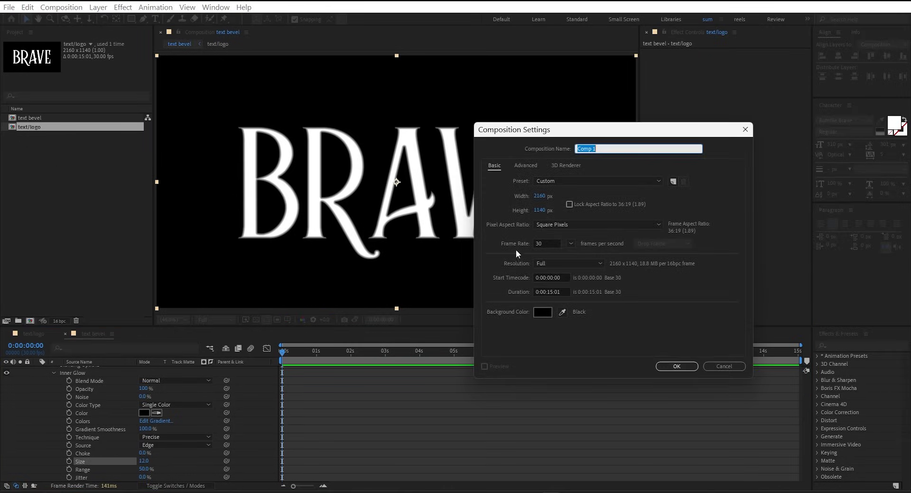
- Create the shiny text composition holding a black solid named fractal
{"action": "type", "text": "shiny text"}
{"action": "left_click", "coordinate": [671, 368]}
{"action": "right_click", "coordinate": [155, 251]}
{"action": "mouse_move", "coordinate": [194, 258]}
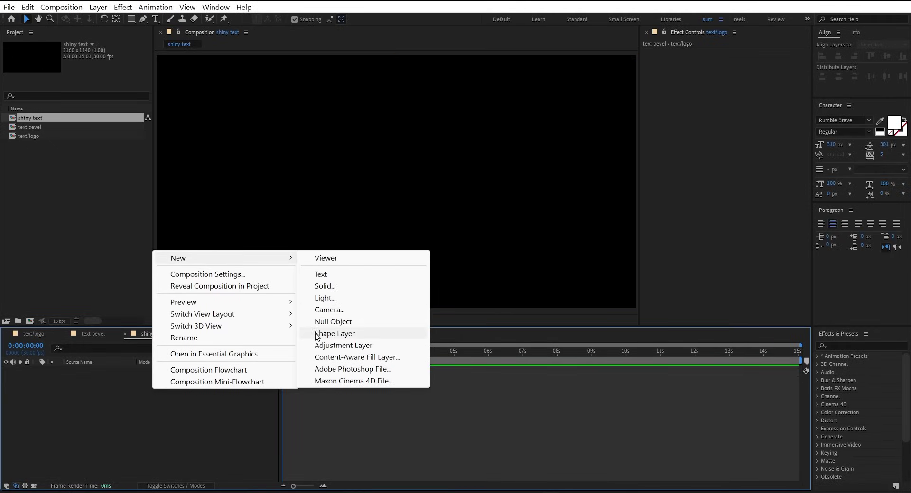
{"action": "left_click", "coordinate": [326, 287]}
{"action": "type", "text": "fractal"}
{"action": "key", "text": "Return"}
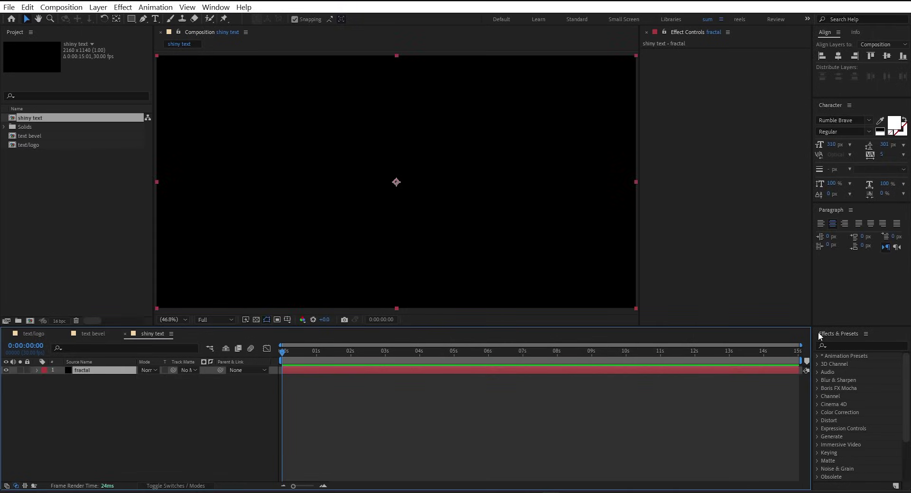
{"action": "left_click", "coordinate": [845, 345]}
- Apply Fractal Noise to fractal with non-uniform scaling and Scale Height 4000
{"action": "type", "text": "fractal"}
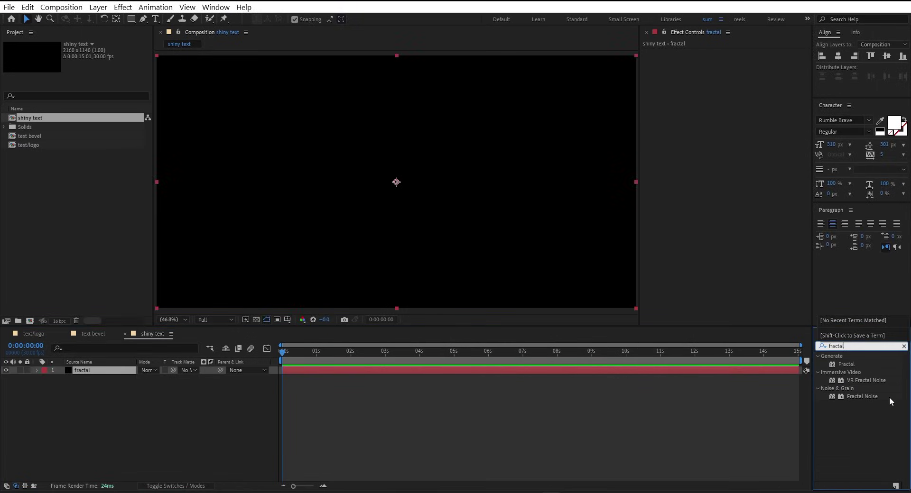
{"action": "left_click_drag", "start_coordinate": [862, 397], "coordinate": [455, 204]}
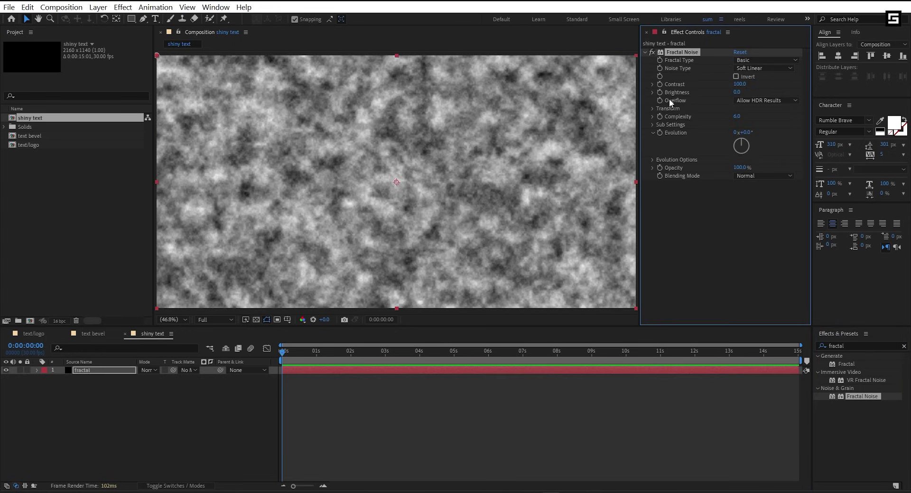
{"action": "left_click", "coordinate": [653, 108]}
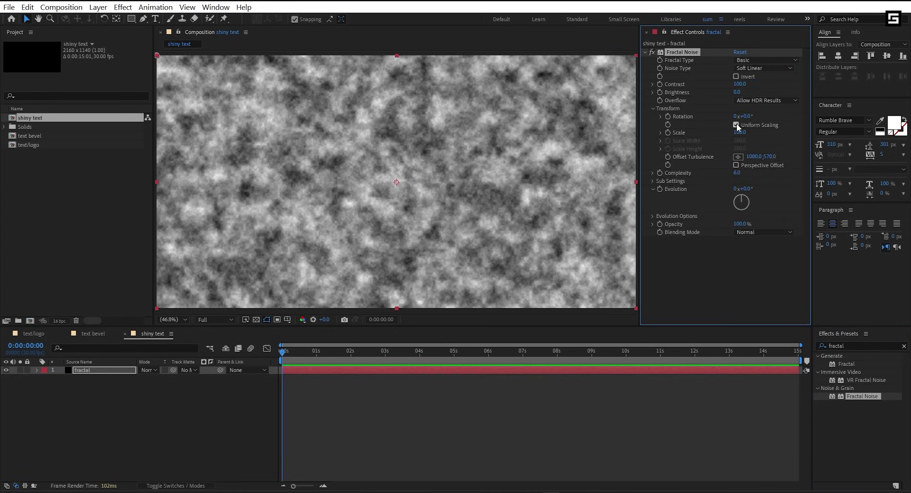
{"action": "left_click", "coordinate": [736, 125]}
{"action": "left_click", "coordinate": [740, 162]}
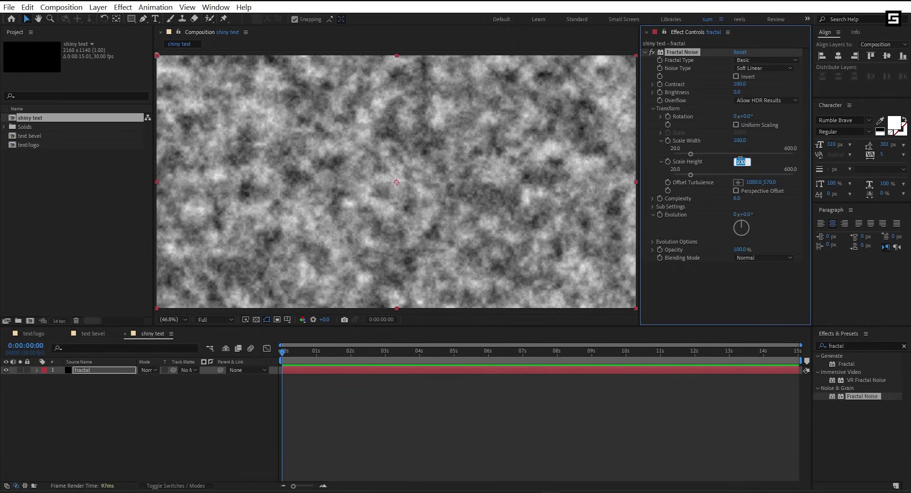
{"action": "type", "text": "4000"}
{"action": "key", "text": "Return"}
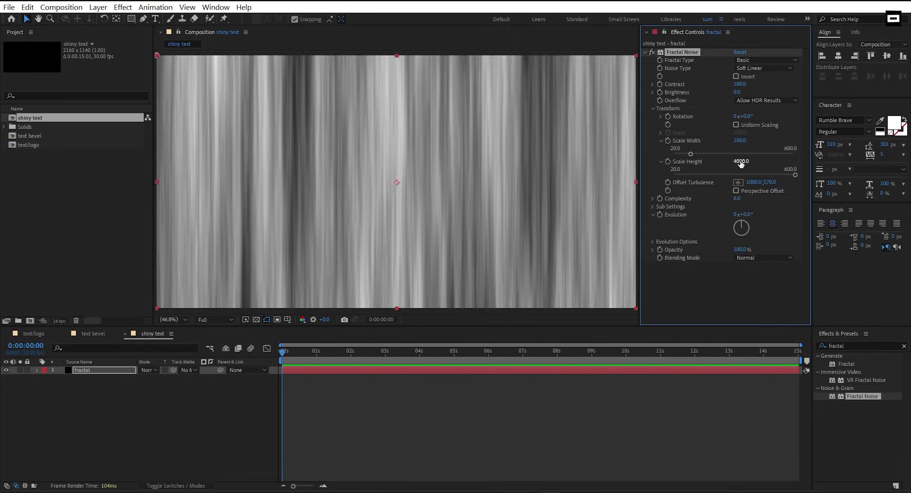
- Keyframe Offset Turbulence X to 460 at 15 s and add text bevel beneath fractal
{"action": "left_click", "coordinate": [668, 183]}
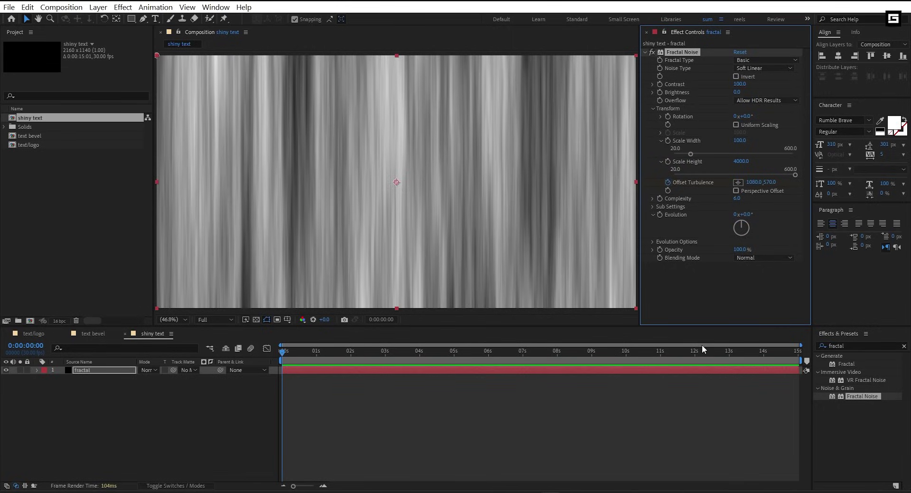
{"action": "left_click", "coordinate": [796, 353]}
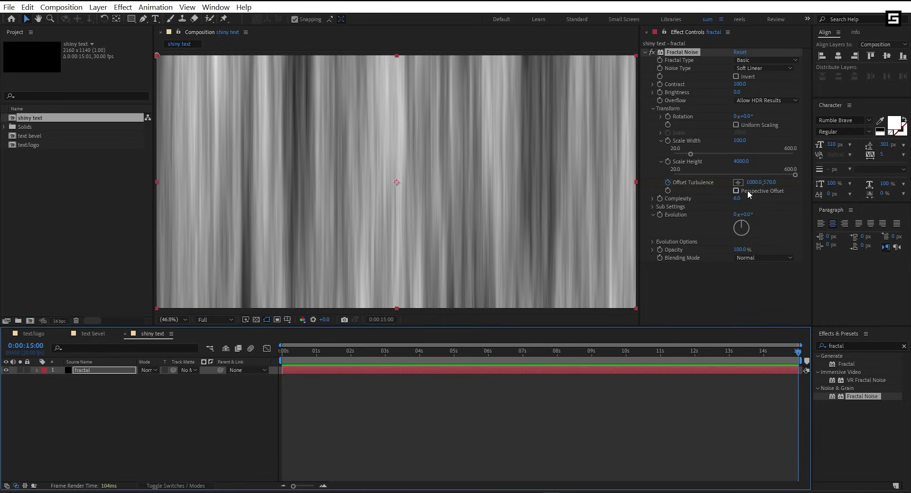
{"action": "left_click_drag", "start_coordinate": [758, 184], "coordinate": [733, 191]}
{"action": "left_click_drag", "start_coordinate": [300, 354], "coordinate": [244, 380]}
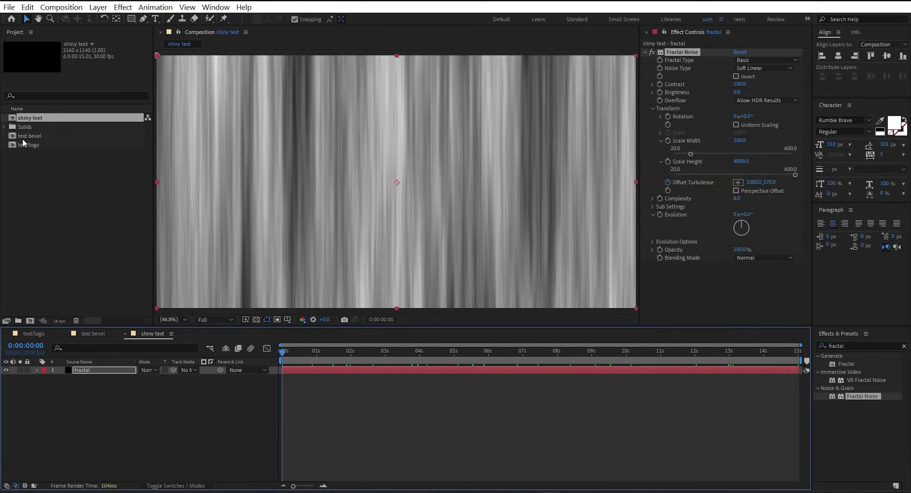
{"action": "left_click_drag", "start_coordinate": [35, 137], "coordinate": [72, 434]}
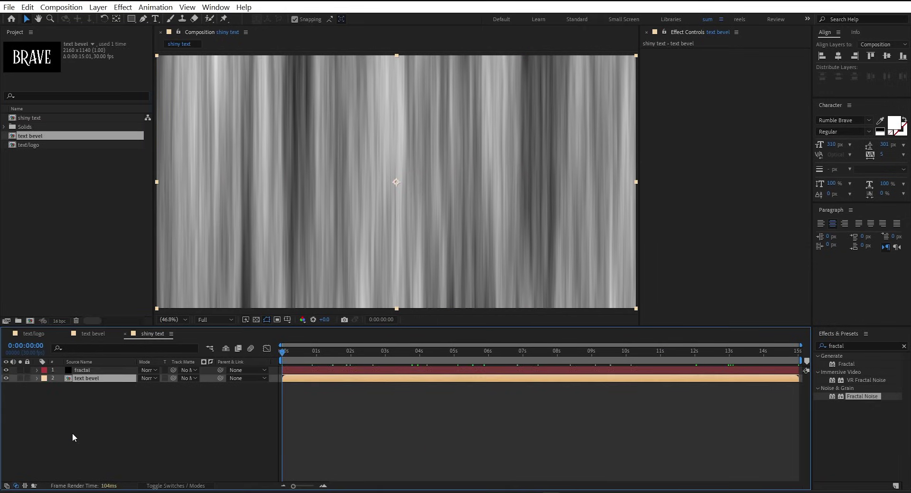
- Matte the fractal layer to text bevel and apply CC Glass to it
{"action": "left_click", "coordinate": [186, 370]}
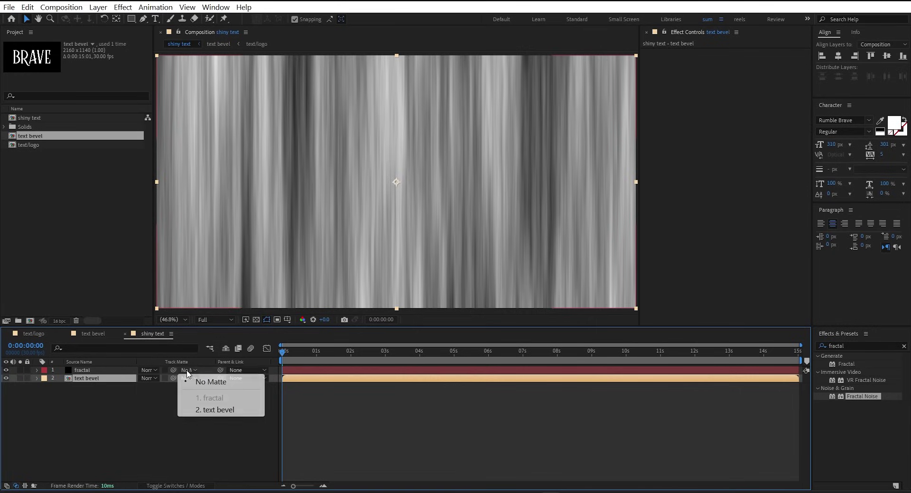
{"action": "left_click", "coordinate": [206, 411]}
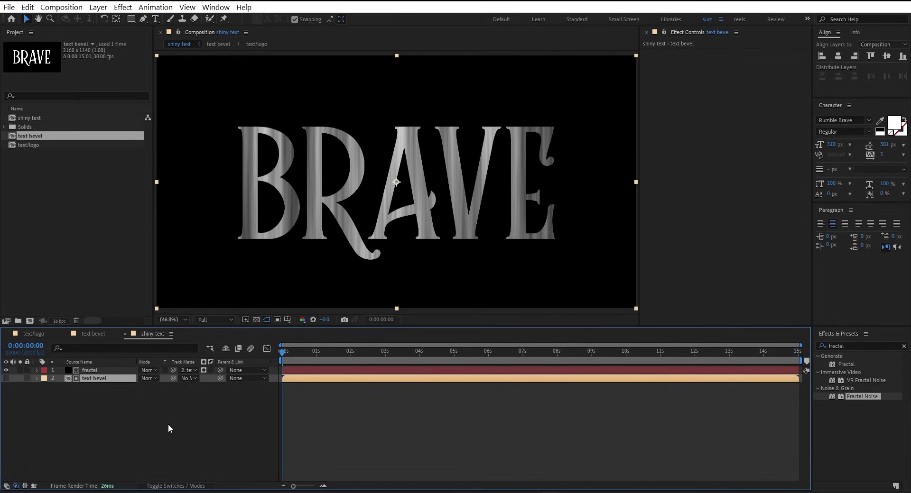
{"action": "key", "text": "ctrl+5"}
{"action": "type", "text": "cc"}
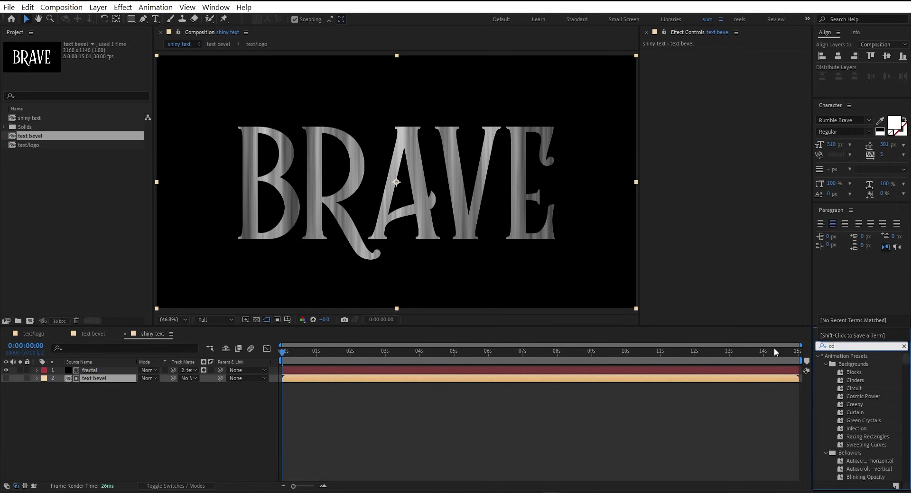
{"action": "type", "text": " glass"}
{"action": "left_click_drag", "start_coordinate": [850, 364], "coordinate": [489, 212]}
- Set CC Glass bump map to text bevel, softness 5, height 85, displacement -500
{"action": "left_click", "coordinate": [652, 274]}
{"action": "left_click", "coordinate": [742, 282]}
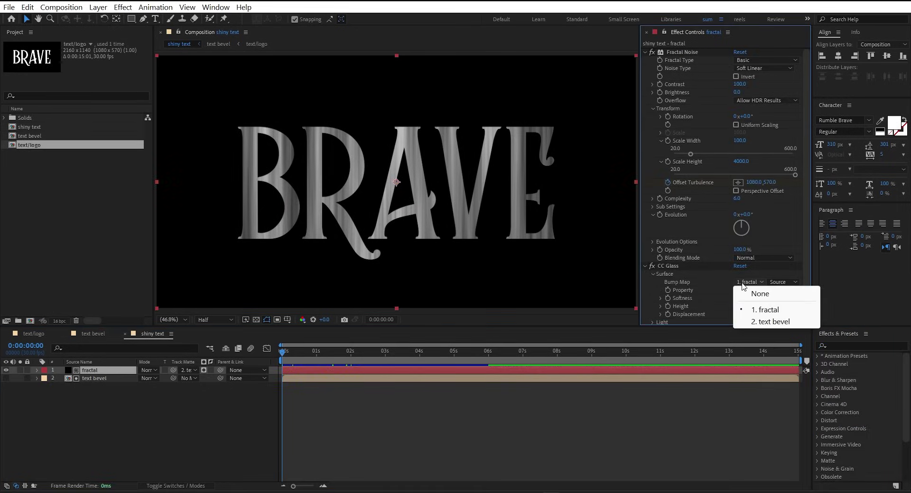
{"action": "left_click", "coordinate": [769, 323]}
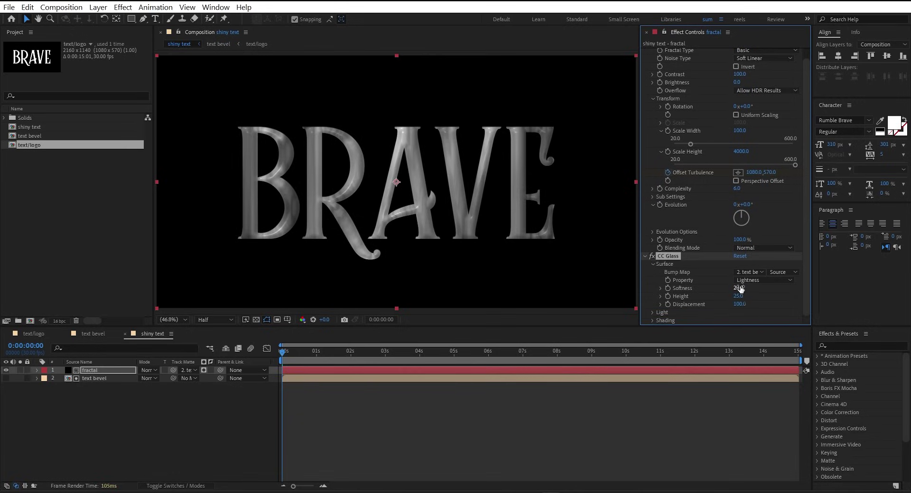
{"action": "left_click", "coordinate": [739, 288]}
{"action": "left_click", "coordinate": [738, 296]}
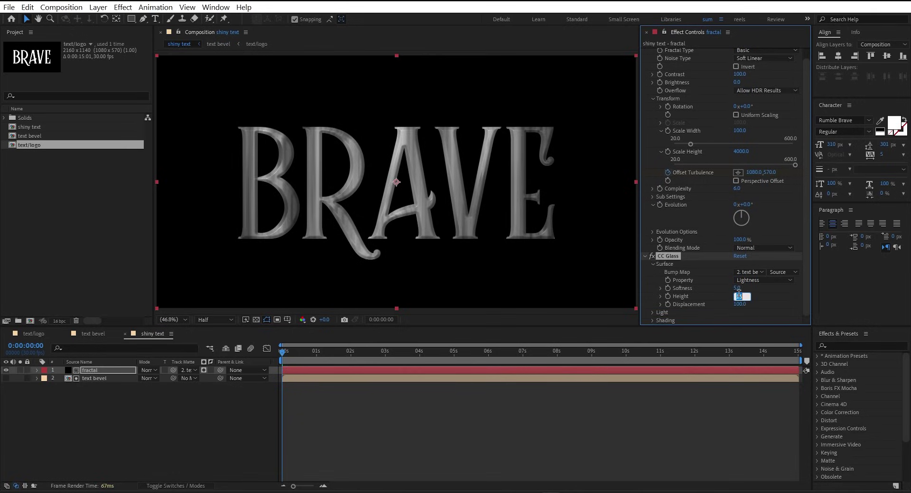
{"action": "type", "text": "85"}
{"action": "key", "text": "Return"}
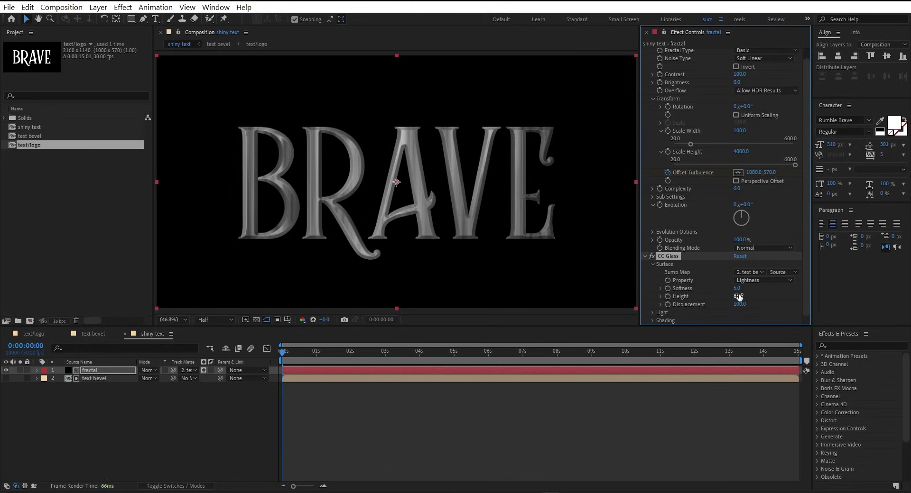
{"action": "left_click_drag", "start_coordinate": [739, 304], "coordinate": [442, 321]}
- Give the glass a Point Light with intensity 250 and light height 6
{"action": "left_click", "coordinate": [652, 312]}
{"action": "left_click", "coordinate": [741, 280]}
{"action": "type", "text": "250"}
{"action": "key", "text": "Return"}
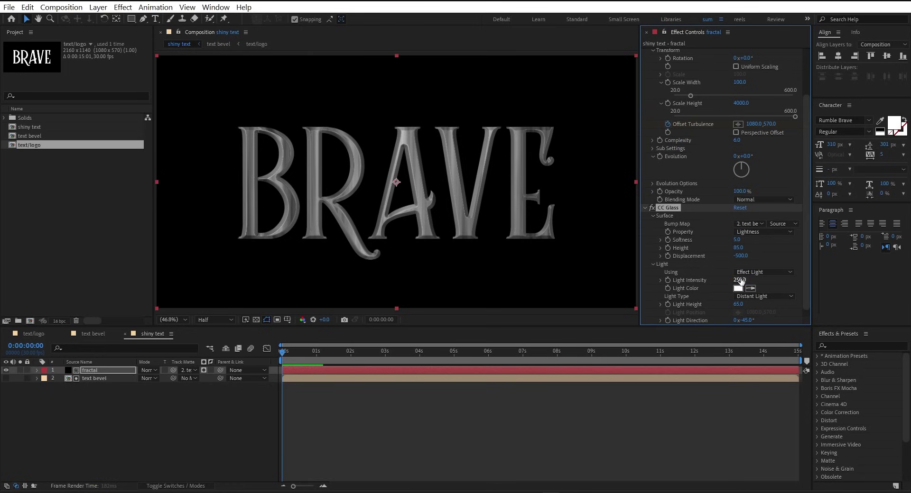
{"action": "left_click", "coordinate": [744, 298]}
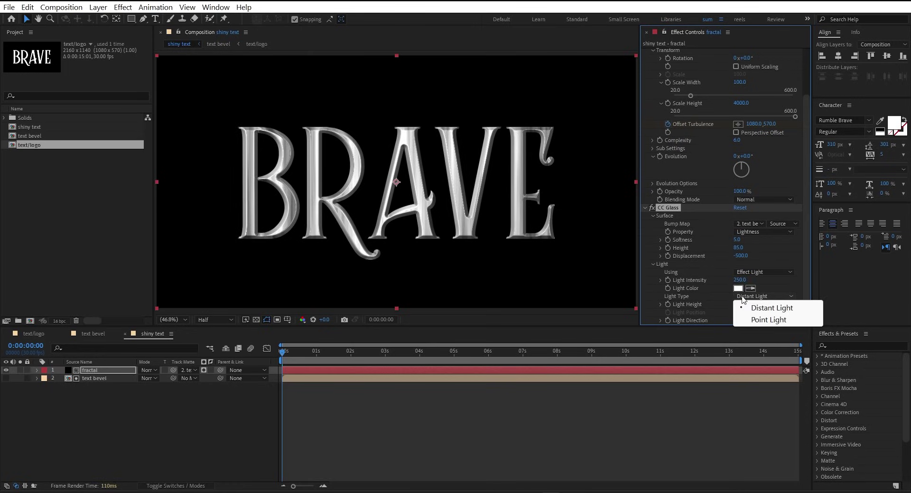
{"action": "left_click", "coordinate": [751, 319]}
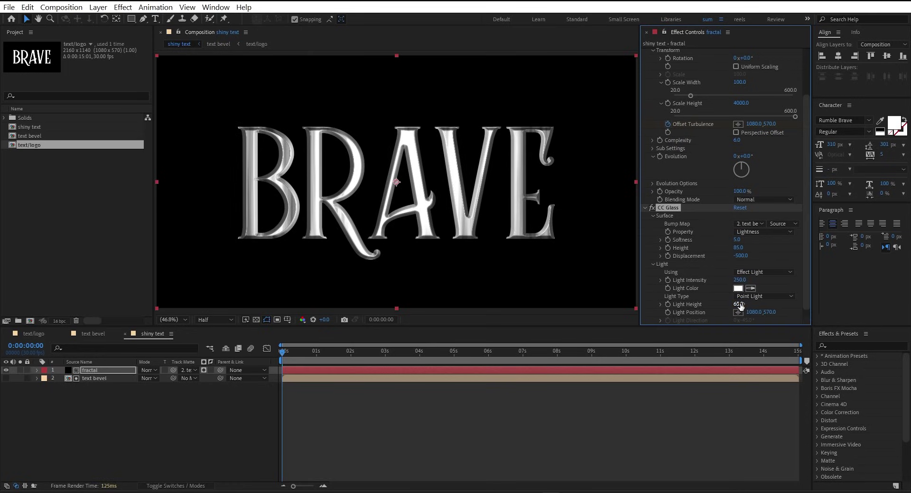
{"action": "left_click", "coordinate": [739, 304]}
{"action": "key", "text": "Return"}
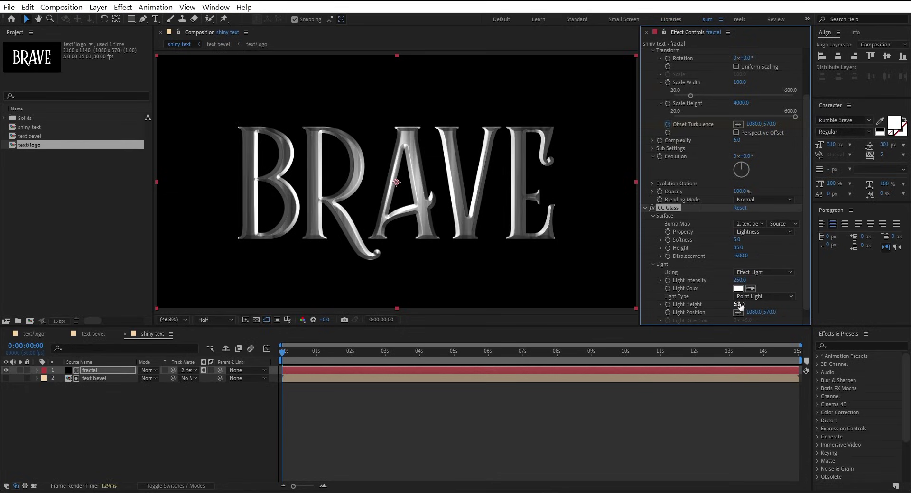
{"action": "left_click", "coordinate": [840, 346]}
- Apply CC Blobbylize with text bevel as blob layer, softness 10, cut away 0
{"action": "type", "text": "cc"}
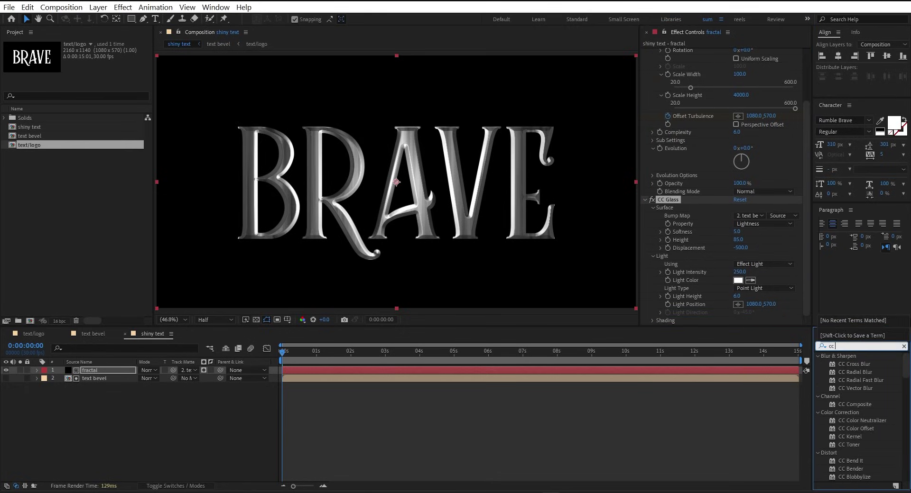
{"action": "type", "text": " blo"}
{"action": "left_click_drag", "start_coordinate": [854, 364], "coordinate": [716, 272]}
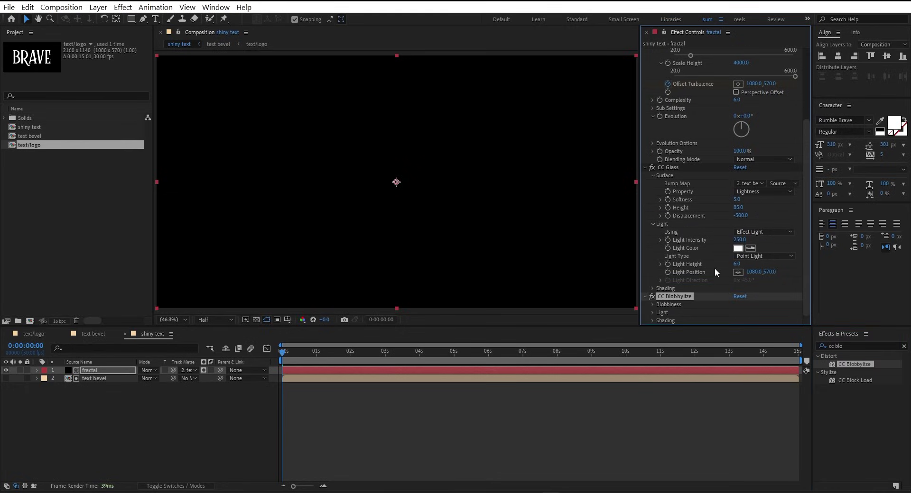
{"action": "left_click", "coordinate": [652, 304]}
{"action": "scroll", "coordinate": [650, 303], "scroll_direction": "down", "scroll_amount": 1}
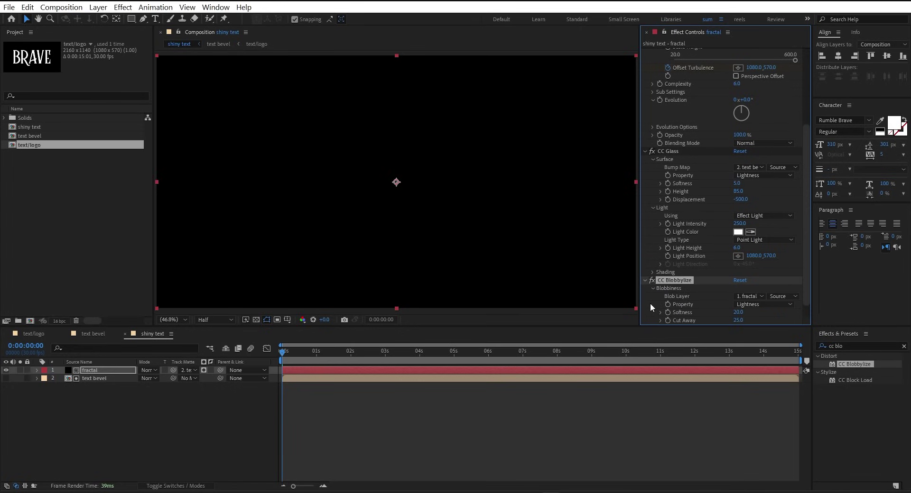
{"action": "left_click", "coordinate": [754, 294]}
{"action": "left_click", "coordinate": [766, 335]}
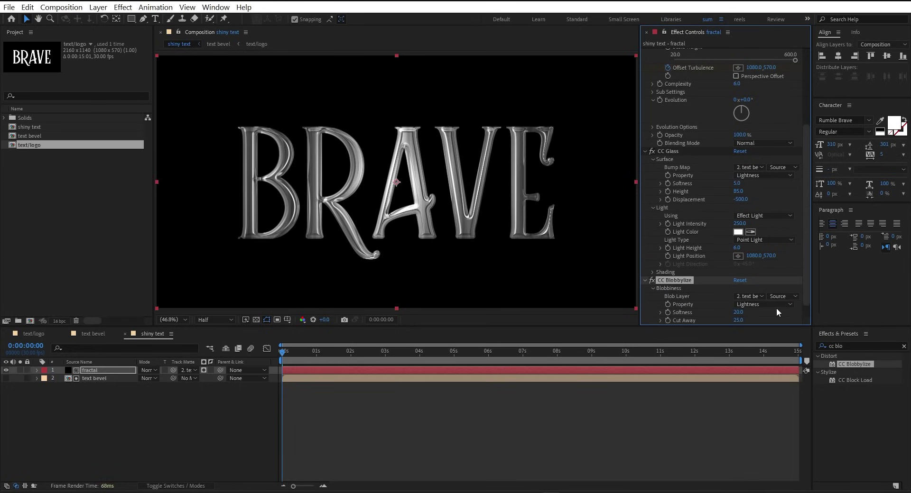
{"action": "scroll", "coordinate": [778, 313], "scroll_direction": "down", "scroll_amount": 1}
{"action": "left_click", "coordinate": [739, 296]}
{"action": "type", "text": "10"}
{"action": "key", "text": "Return"}
{"action": "left_click_drag", "start_coordinate": [738, 307], "coordinate": [515, 317]}
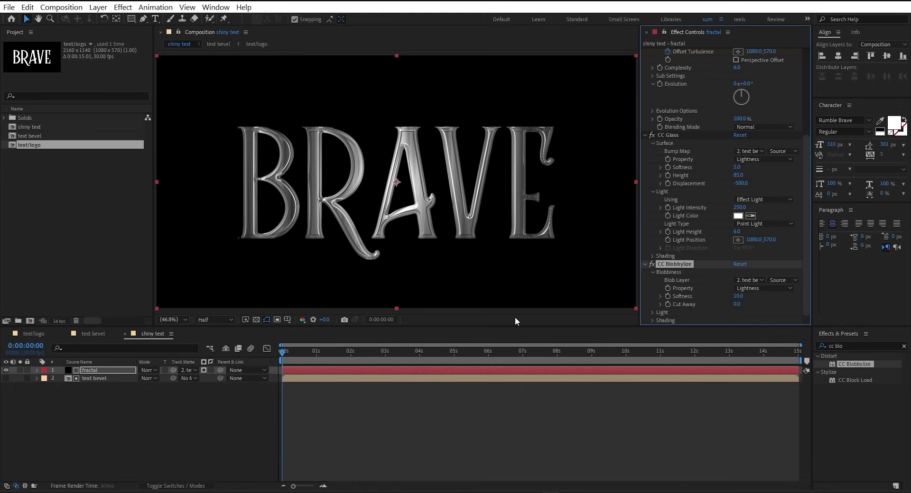
- Use a Point Light right of the letters and draw a rectangle over the lower half
{"action": "left_click", "coordinate": [652, 313]}
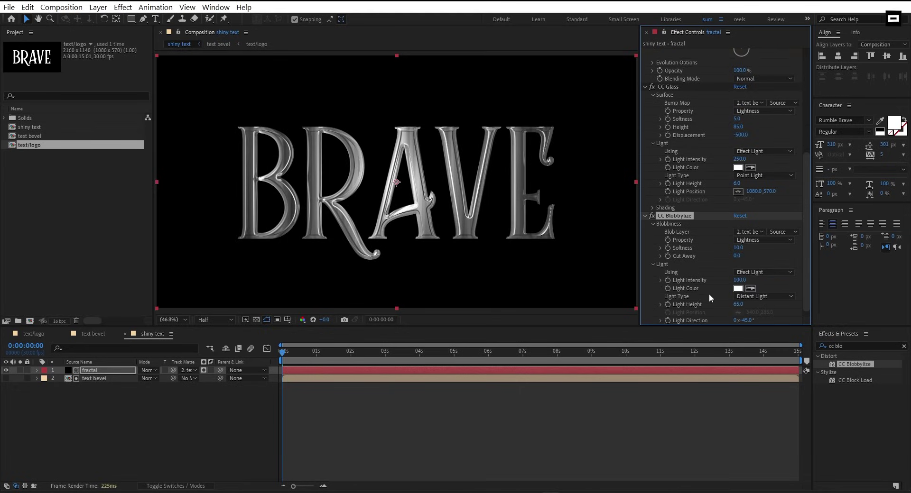
{"action": "left_click", "coordinate": [746, 296]}
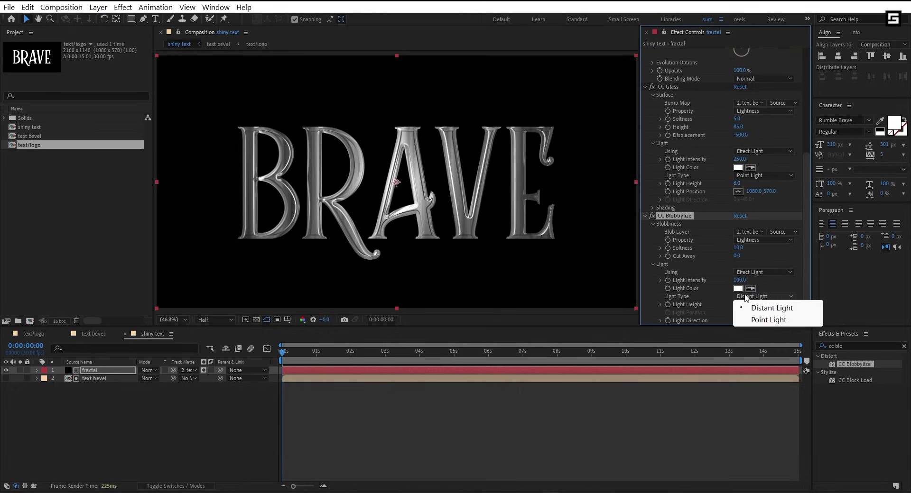
{"action": "left_click", "coordinate": [768, 320]}
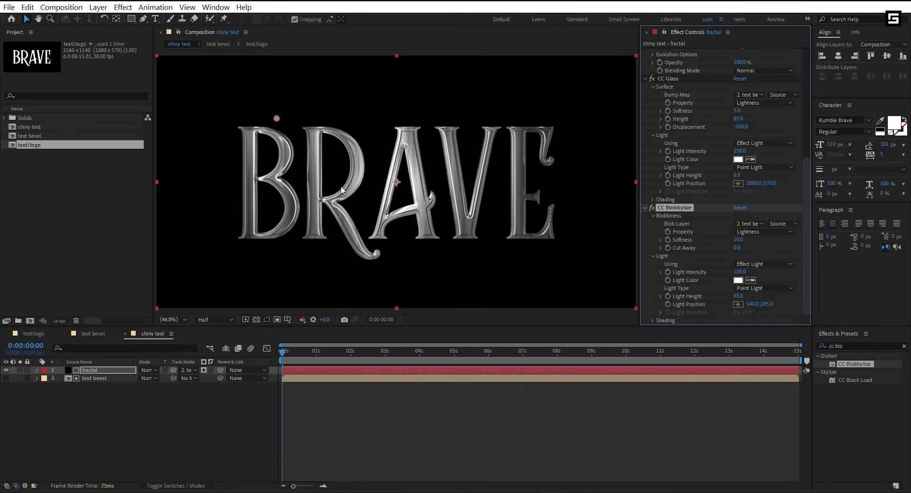
{"action": "mouse_move", "coordinate": [277, 118]}
{"action": "left_mouse_down"}
{"action": "mouse_move", "coordinate": [410, 198]}
{"action": "mouse_move", "coordinate": [492, 183]}
{"action": "mouse_move", "coordinate": [500, 144]}
{"action": "left_mouse_up"}
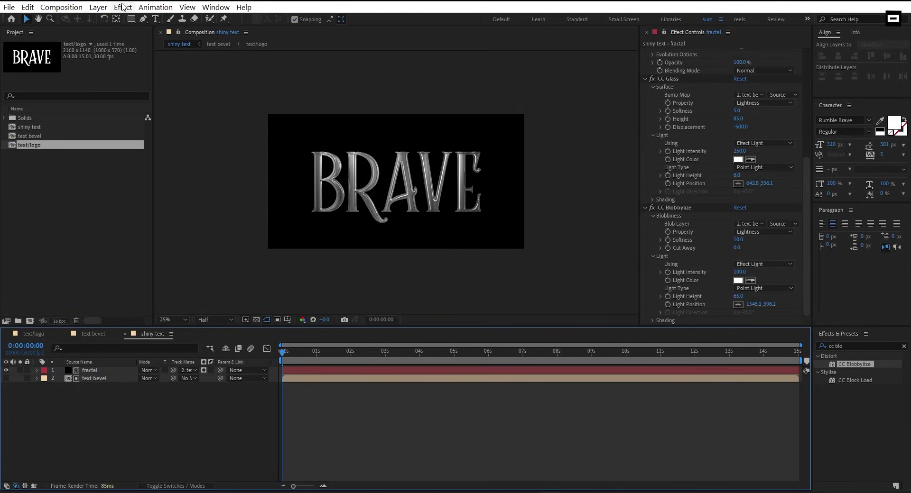
{"action": "left_click", "coordinate": [131, 18]}
{"action": "left_click_drag", "start_coordinate": [527, 252], "coordinate": [265, 182]}
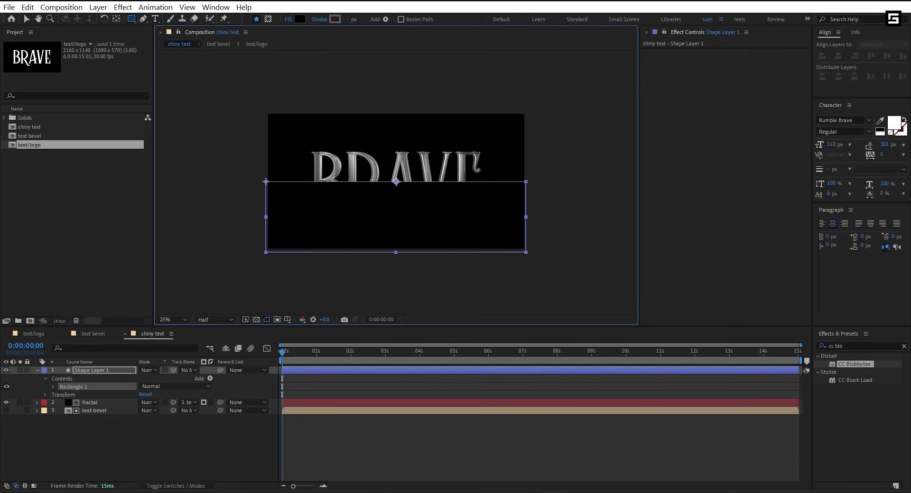
- Apply Gaussian Blur (Legacy) with Blurriness 200 to the rectangle layer
{"action": "key", "text": "ctrl+5"}
{"action": "type", "text": "gauss"}
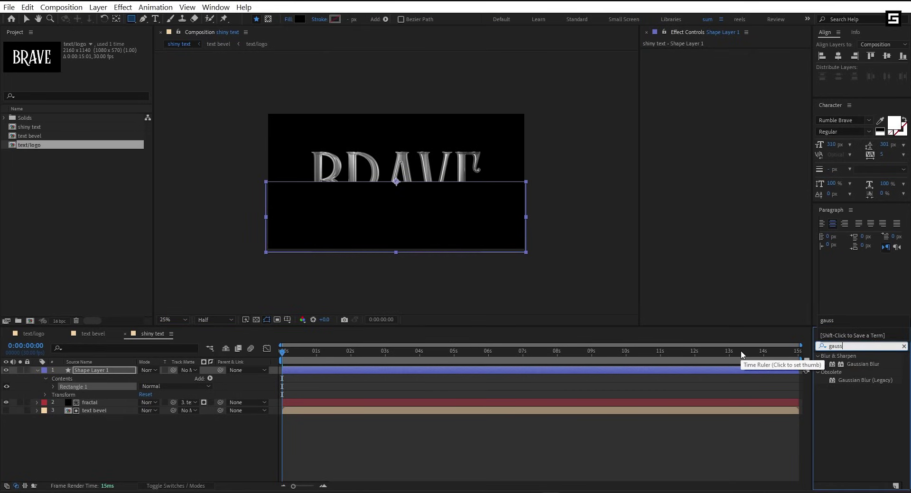
{"action": "left_click_drag", "start_coordinate": [880, 377], "coordinate": [425, 226]}
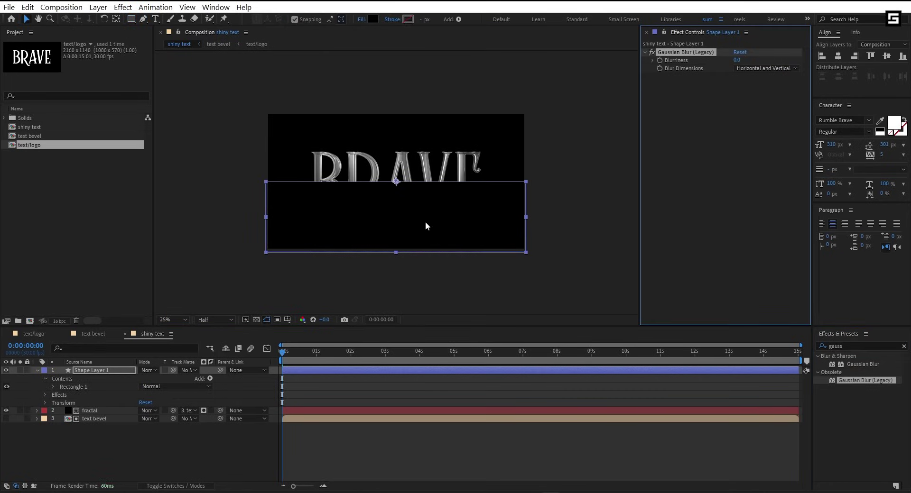
{"action": "left_click", "coordinate": [737, 60]}
{"action": "type", "text": "200"}
{"action": "key", "text": "Return"}
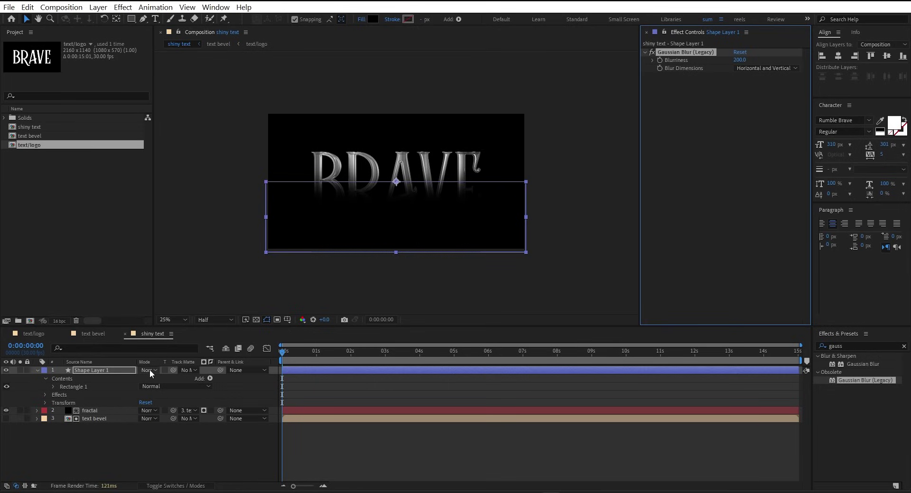
- Set the rectangle layer to Overlay blend mode at 75% opacity
{"action": "left_click", "coordinate": [149, 369]}
{"action": "left_click", "coordinate": [192, 235]}
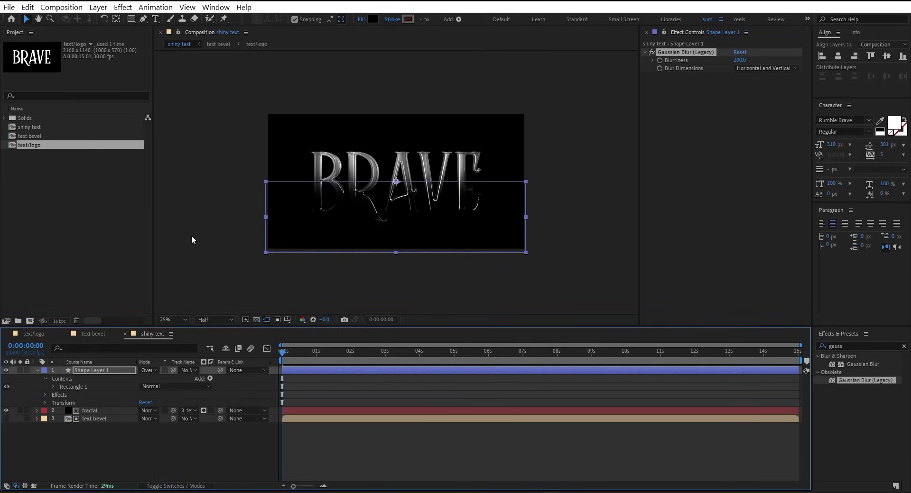
{"action": "key", "text": "period"}
{"action": "key", "text": "period"}
{"action": "key", "text": "t"}
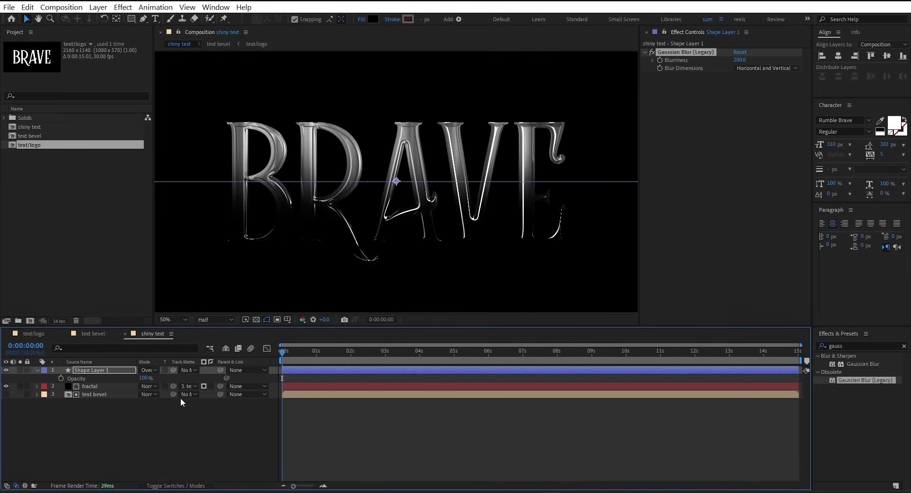
{"action": "left_click", "coordinate": [144, 378]}
{"action": "type", "text": "7"}
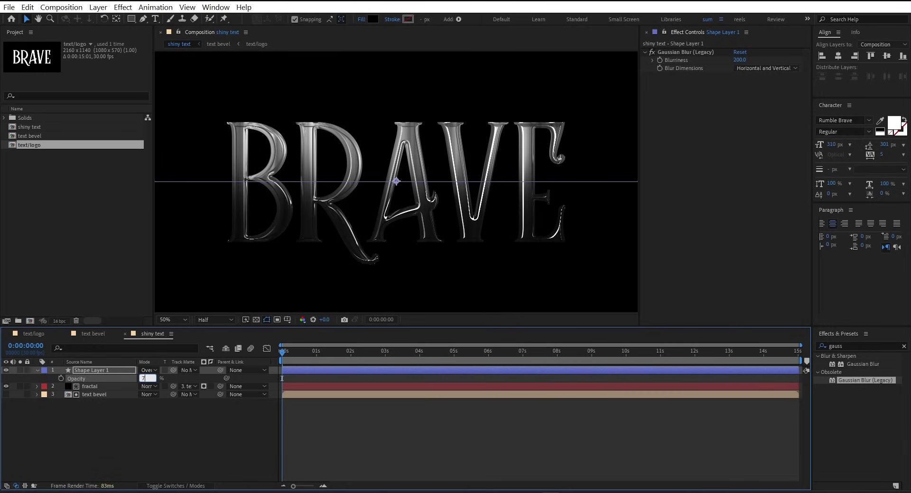
{"action": "type", "text": "5"}
{"action": "key", "text": "Return"}
- Matte the rectangle layer to text bevel
{"action": "left_click", "coordinate": [454, 441]}
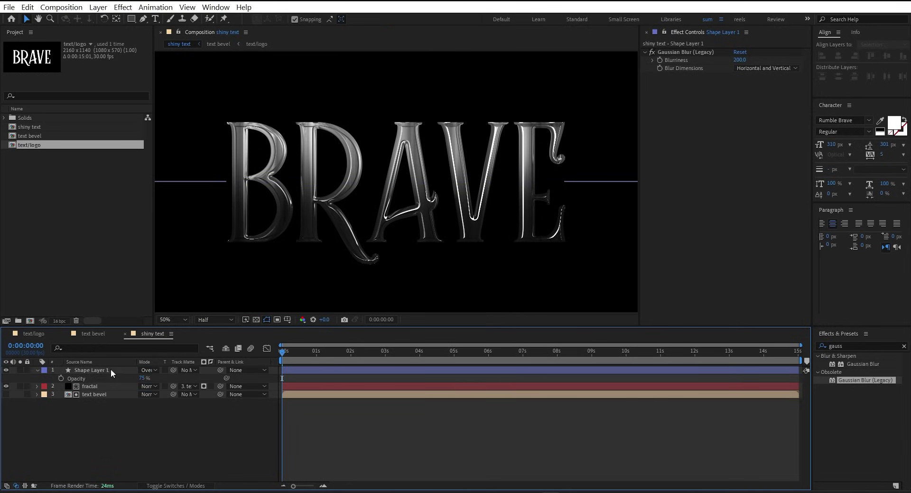
{"action": "left_click", "coordinate": [256, 320]}
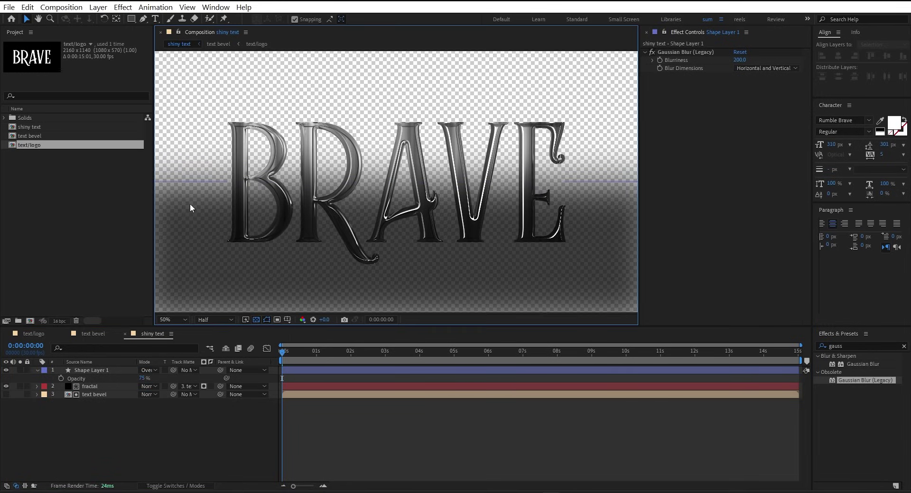
{"action": "left_click", "coordinate": [195, 370]}
{"action": "left_click", "coordinate": [227, 422]}
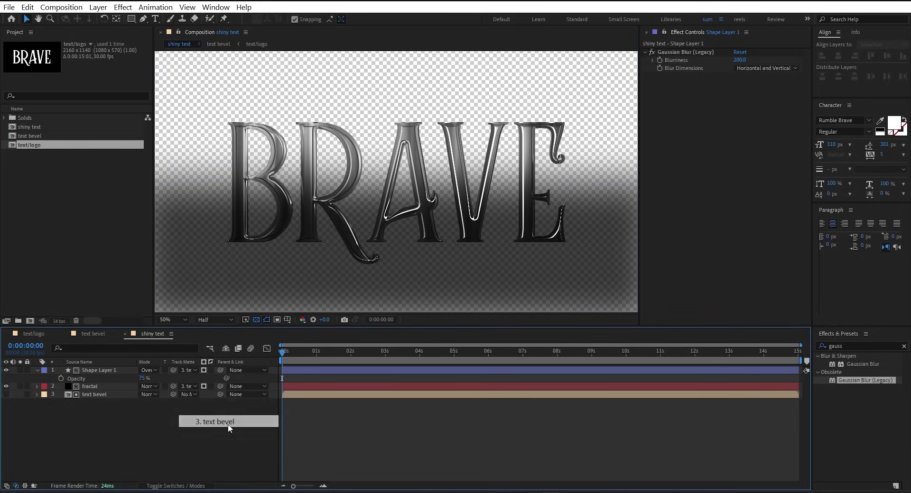
{"action": "left_click", "coordinate": [255, 320]}
{"action": "left_click", "coordinate": [460, 447]}
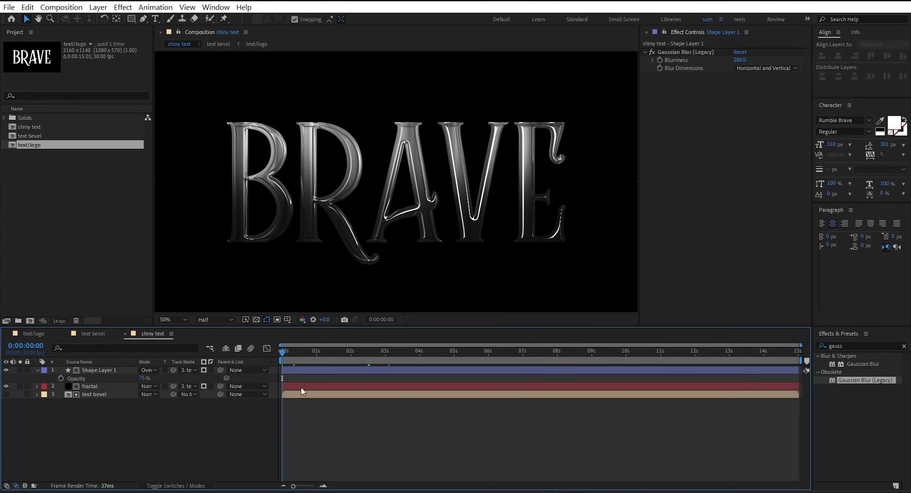
{"action": "left_click", "coordinate": [301, 388]}
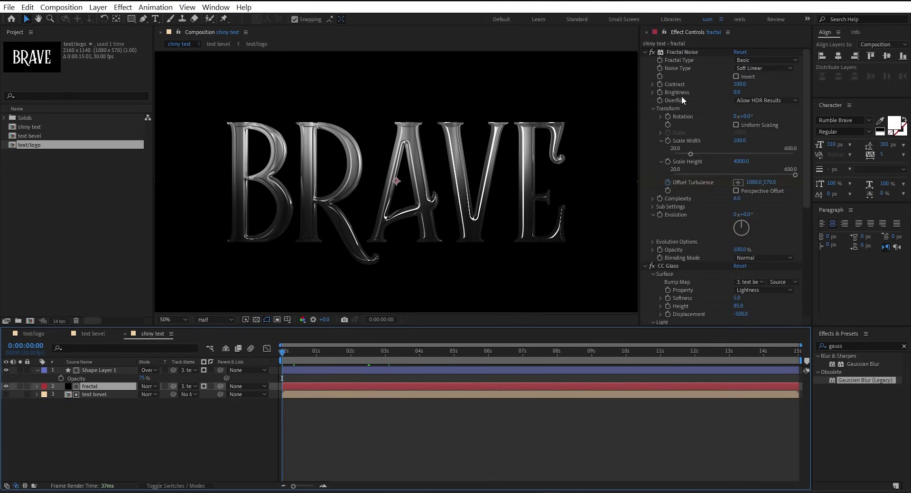
- Add Fractal Noise Contrast and Brightness keyframes at 4 seconds
{"action": "left_click", "coordinate": [658, 86]}
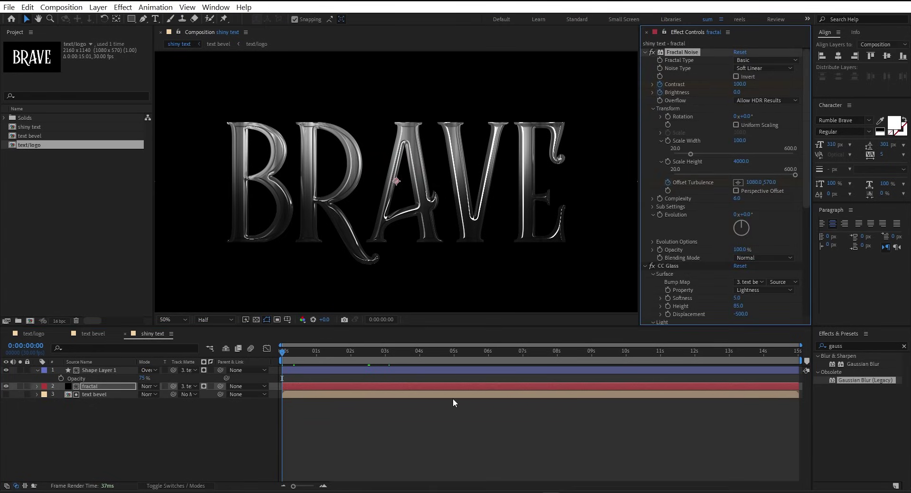
{"action": "key", "text": "u"}
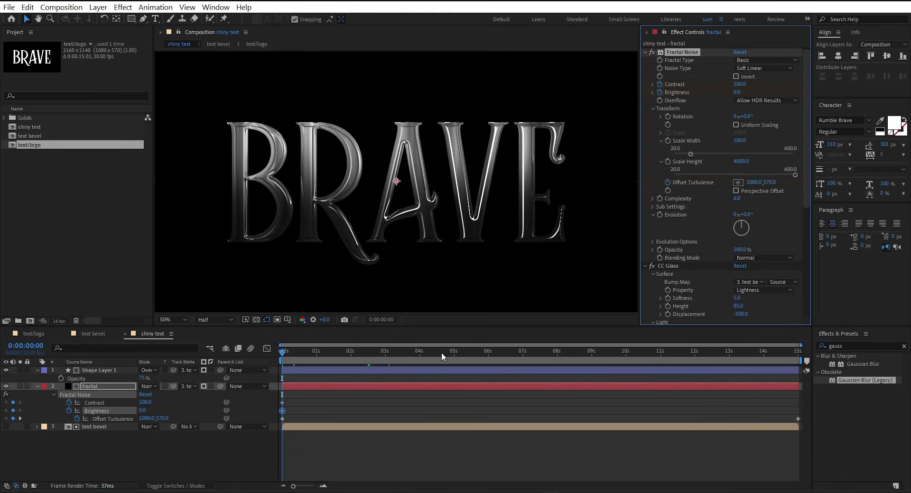
{"action": "left_click", "coordinate": [420, 355]}
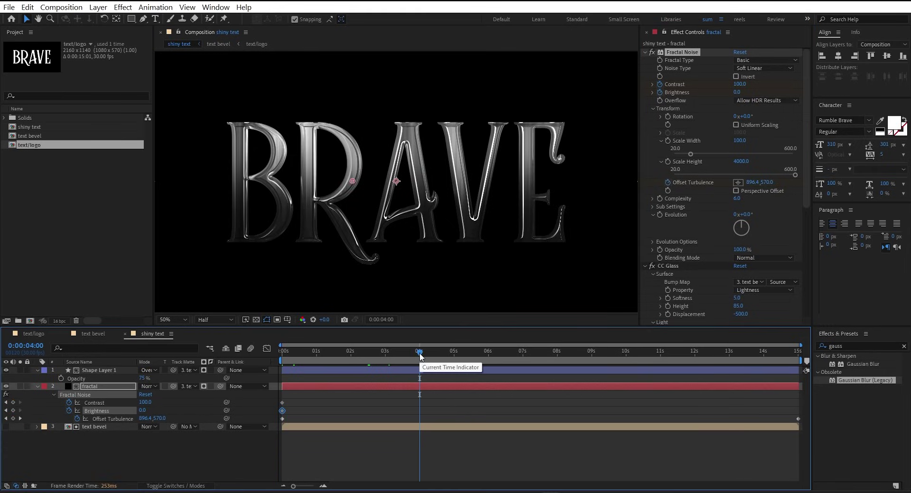
{"action": "left_click", "coordinate": [13, 411]}
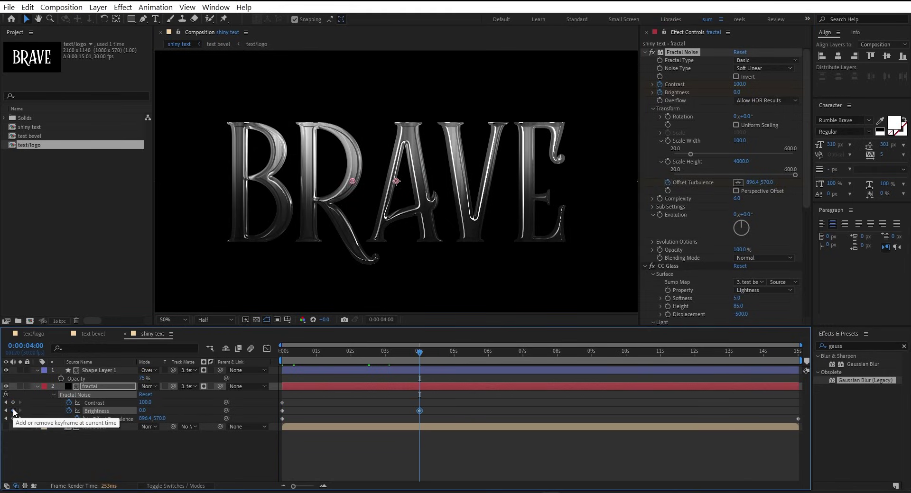
{"action": "left_click", "coordinate": [13, 403]}
- At 0 s set Contrast 411 and Brightness -166 so BRAVE starts black
{"action": "key", "text": "Home"}
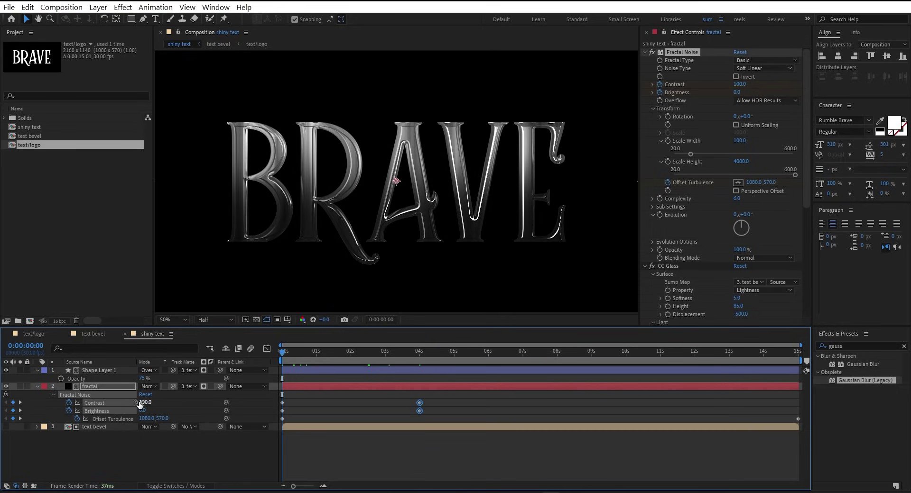
{"action": "left_click_drag", "start_coordinate": [144, 403], "coordinate": [292, 401]}
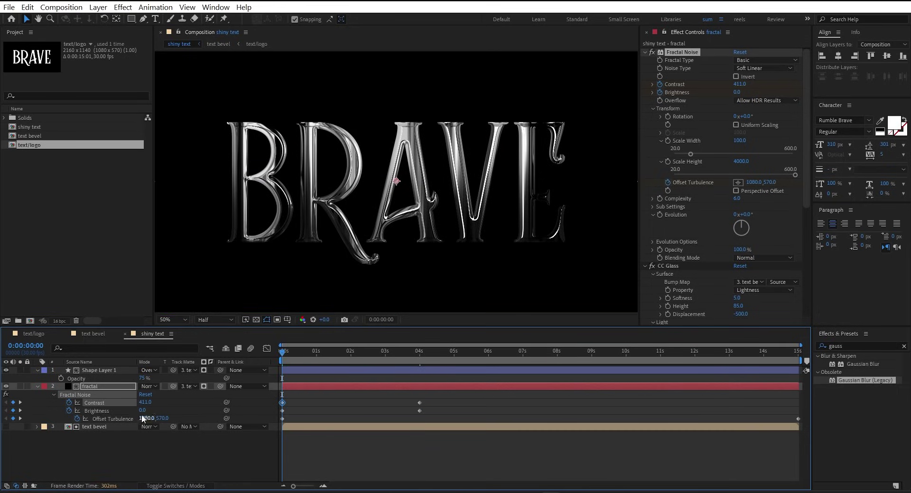
{"action": "left_click_drag", "start_coordinate": [140, 411], "coordinate": [65, 411]}
{"action": "left_click_drag", "start_coordinate": [431, 399], "coordinate": [410, 417]}
{"action": "left_click_drag", "start_coordinate": [349, 352], "coordinate": [273, 403]}
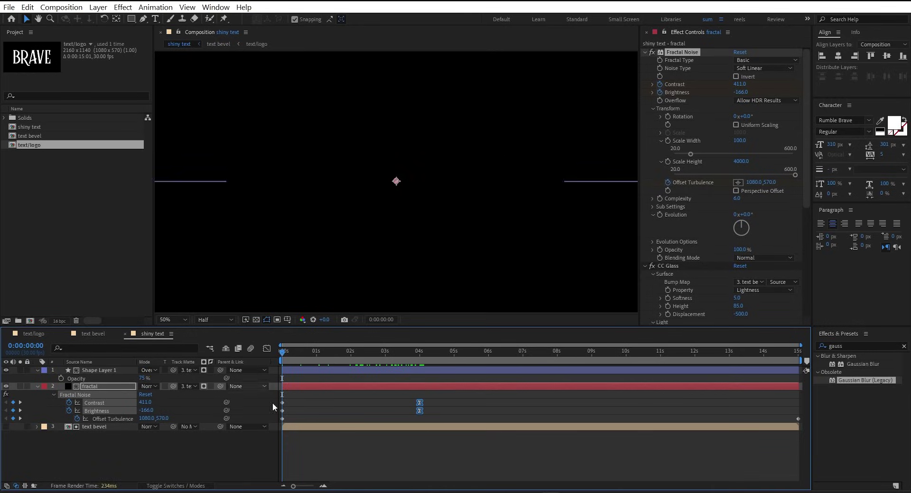
{"action": "left_click", "coordinate": [350, 448]}
{"action": "key", "text": "u"}
{"action": "left_click_drag", "start_coordinate": [416, 352], "coordinate": [463, 352]}
{"action": "right_click", "coordinate": [169, 416]}
- Add an adjustment layer and apply Curves to it
{"action": "mouse_move", "coordinate": [220, 286]}
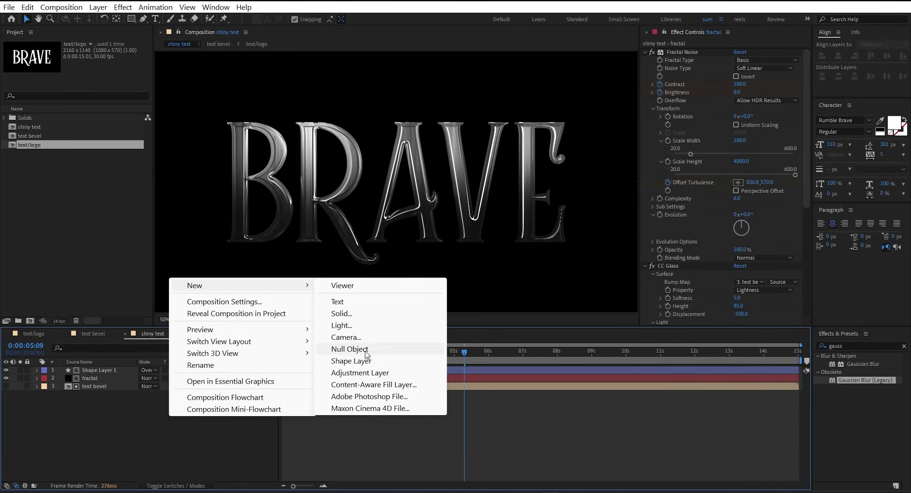
{"action": "left_click", "coordinate": [362, 373]}
{"action": "double_click", "coordinate": [862, 346]}
{"action": "key", "text": "BackSpace"}
{"action": "type", "text": "curv"}
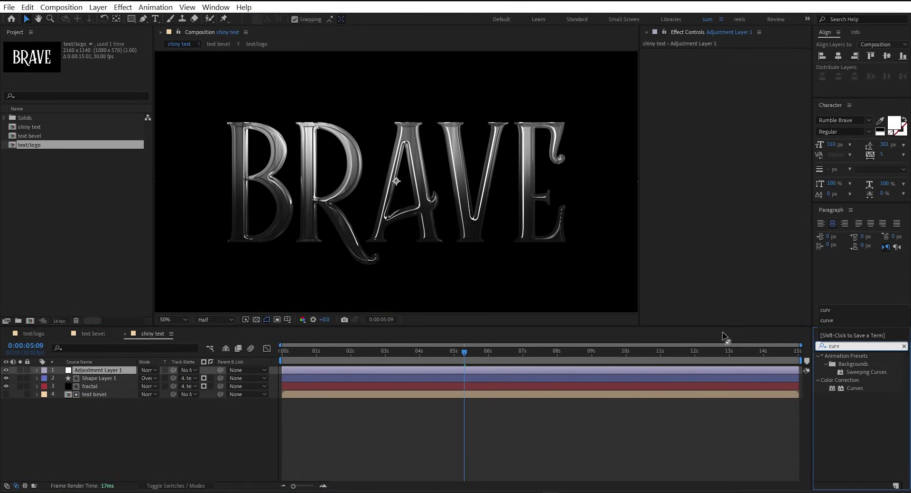
{"action": "left_click_drag", "start_coordinate": [863, 392], "coordinate": [544, 240]}
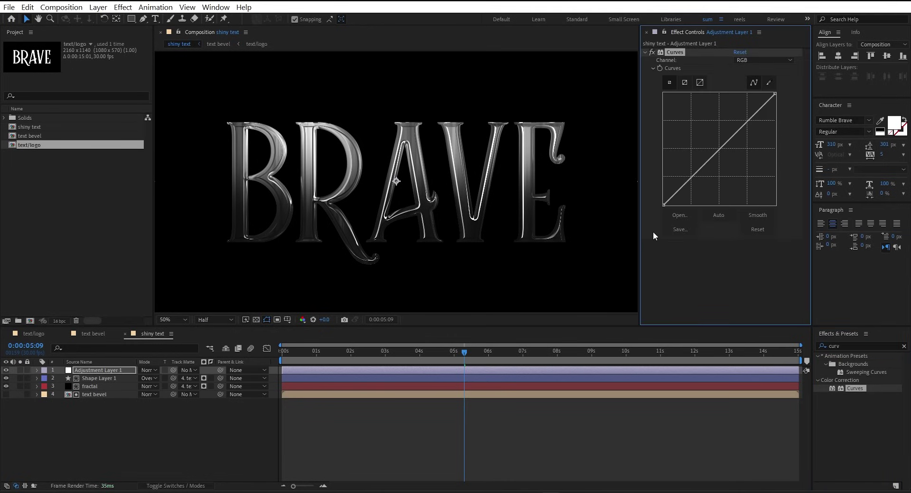
- Bend the curve into an S, darkening shadows and brightening highlights
{"action": "left_click_drag", "start_coordinate": [693, 178], "coordinate": [690, 182]}
{"action": "left_click_drag", "start_coordinate": [747, 124], "coordinate": [746, 116]}
{"action": "left_click_drag", "start_coordinate": [609, 361], "coordinate": [658, 351]}
{"action": "left_click", "coordinate": [30, 322]}
- Create the 'particles' comp with a default Black Solid 1, then search effects for 'fractal'
{"action": "type", "text": "pa"}
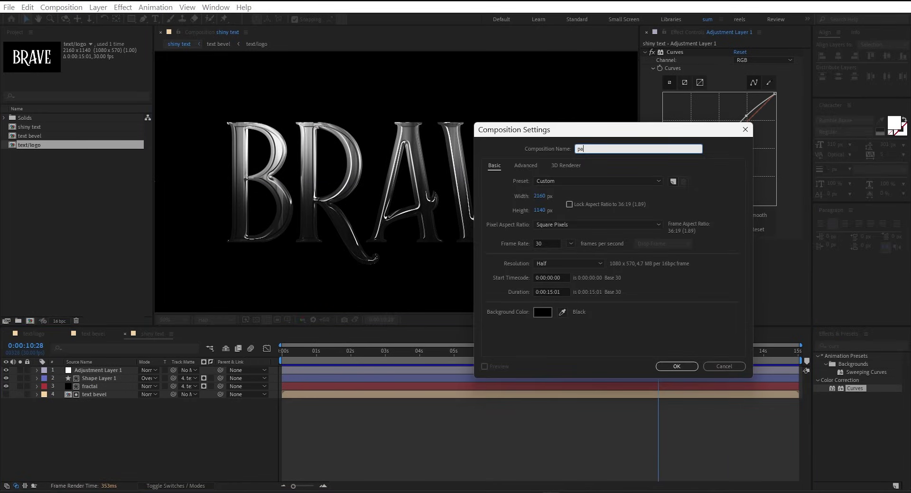
{"action": "type", "text": "rticles"}
{"action": "left_click", "coordinate": [677, 367]}
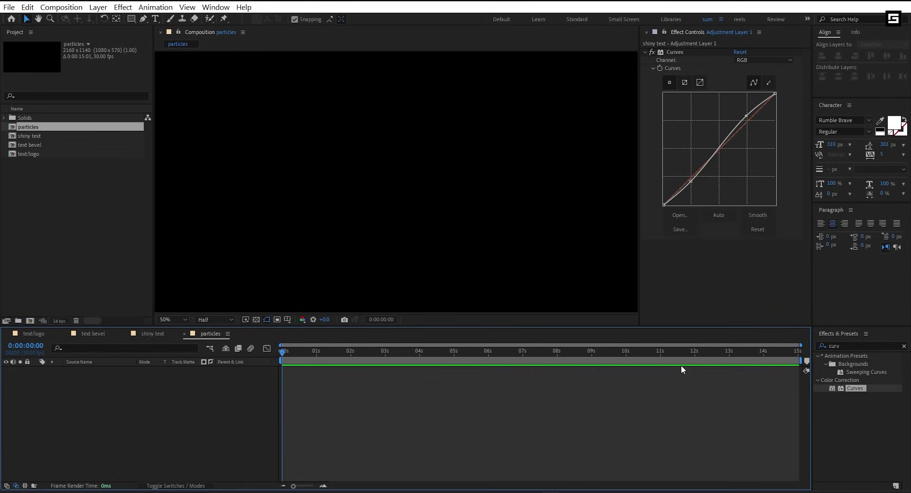
{"action": "right_click", "coordinate": [164, 421]}
{"action": "mouse_move", "coordinate": [193, 294]}
{"action": "left_click", "coordinate": [355, 321]}
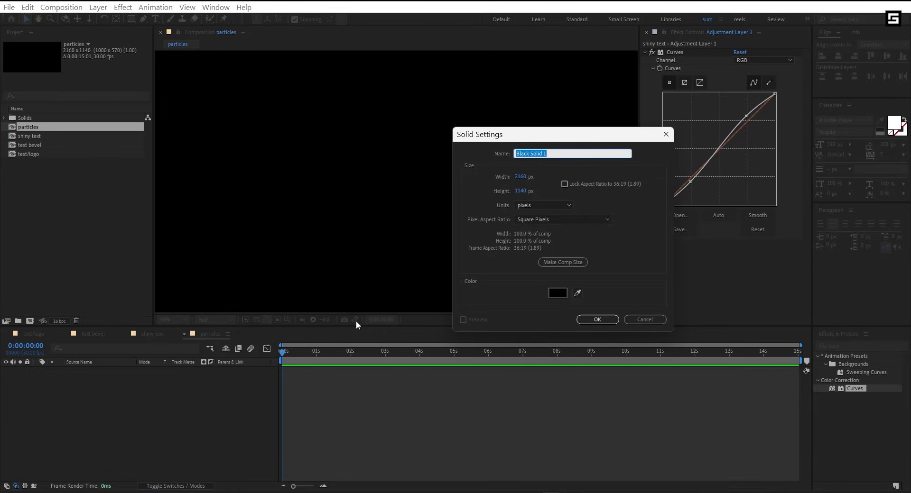
{"action": "left_click", "coordinate": [592, 319]}
{"action": "left_click", "coordinate": [841, 346]}
{"action": "type", "text": "fra"}
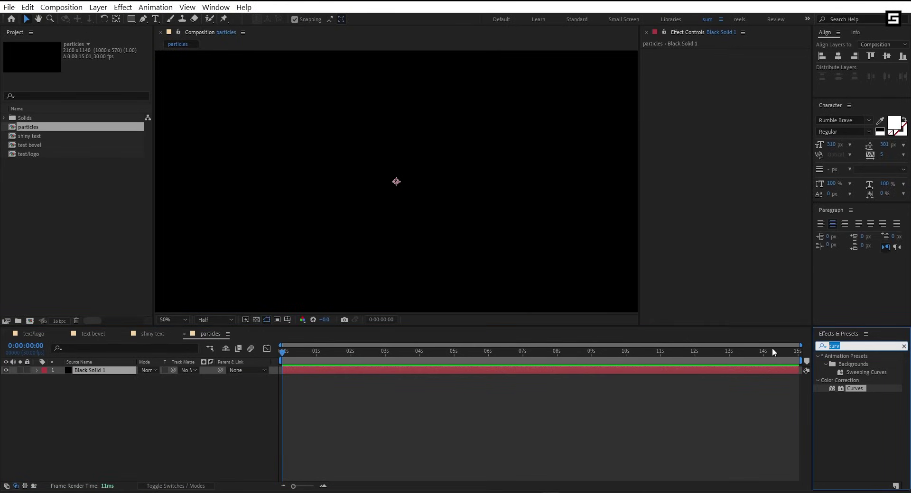
{"action": "type", "text": "ctal"}
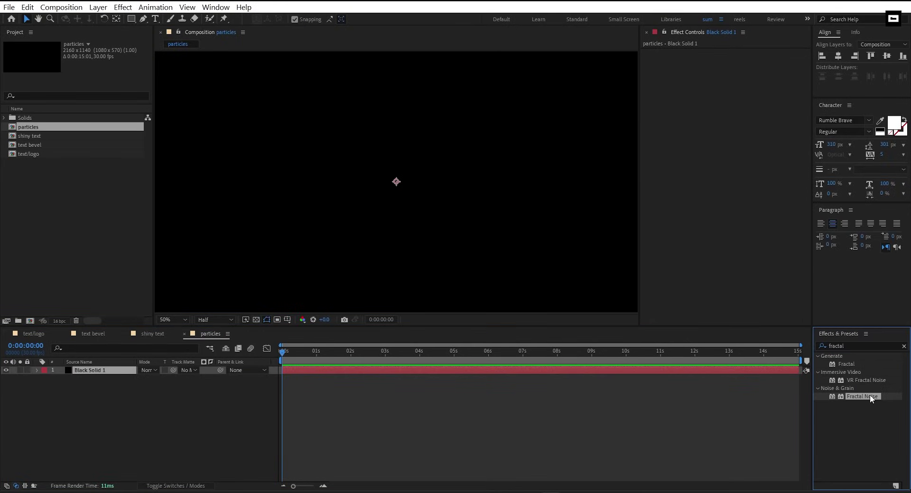
- Apply Fractal Noise to the solid: Terrain type, inverted, Contrast 150
{"action": "left_click_drag", "start_coordinate": [869, 395], "coordinate": [448, 241]}
{"action": "left_click", "coordinate": [772, 59]}
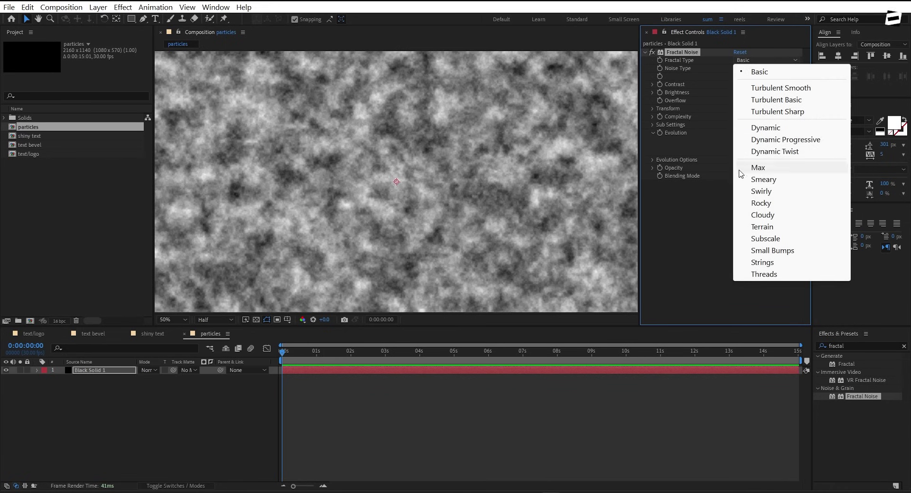
{"action": "left_click", "coordinate": [763, 227]}
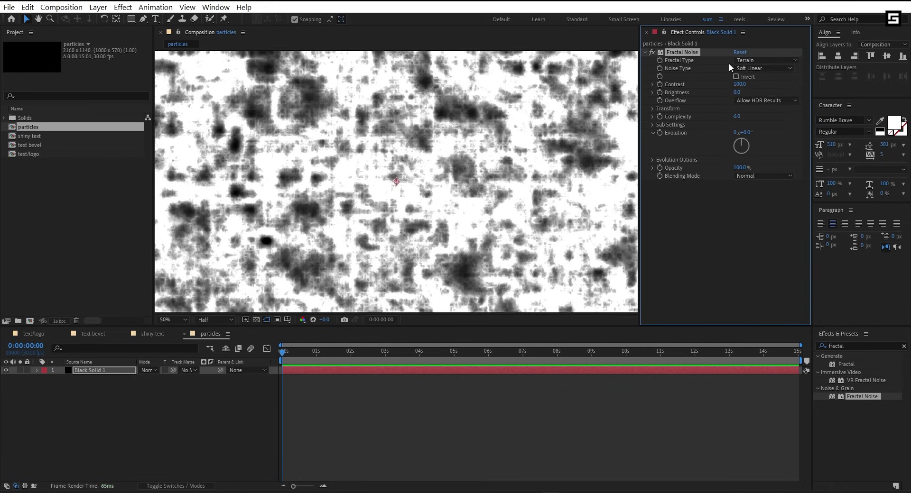
{"action": "left_click", "coordinate": [736, 76]}
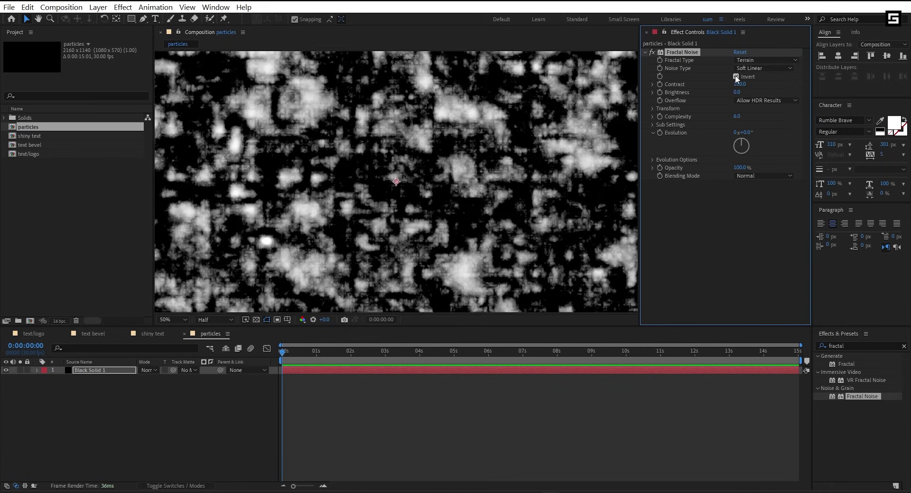
{"action": "left_click", "coordinate": [740, 84]}
{"action": "type", "text": "150"}
{"action": "key", "text": "Return"}
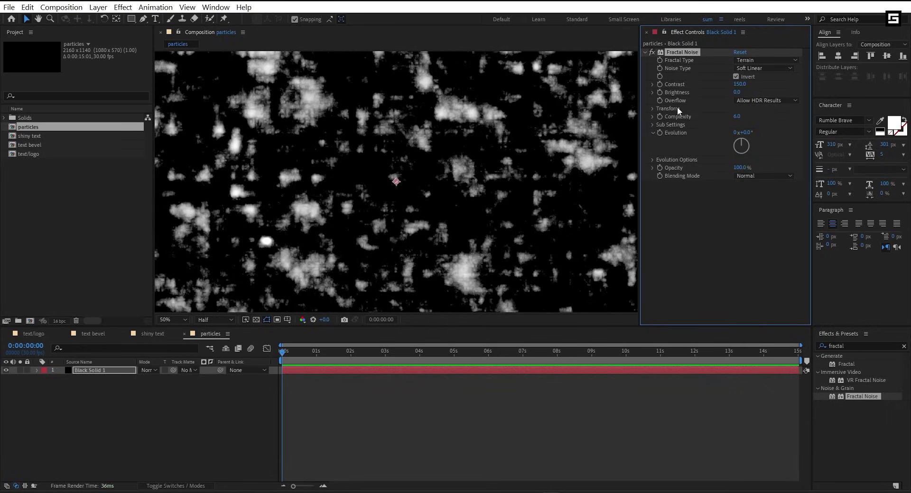
- Unlink noise scaling, set Scale Width 800, Scale Height 2 and Brightness -50
{"action": "left_click", "coordinate": [653, 109]}
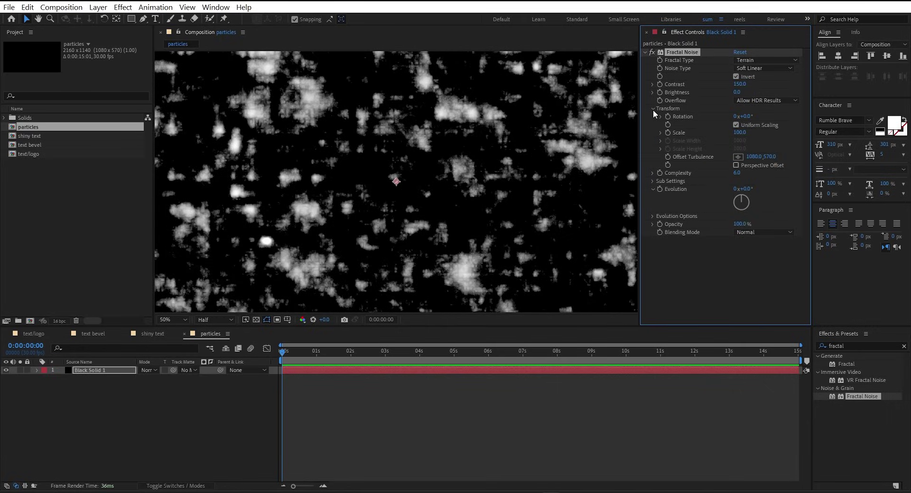
{"action": "left_click", "coordinate": [736, 125]}
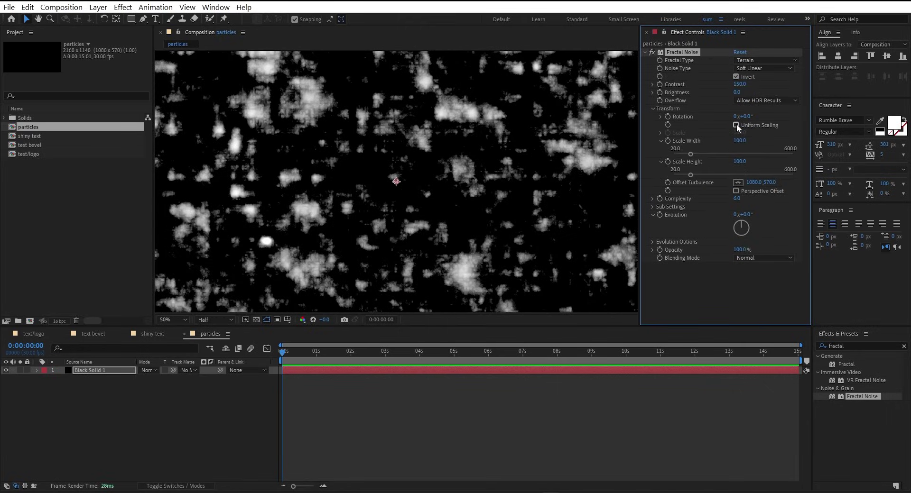
{"action": "left_click", "coordinate": [739, 140]}
{"action": "type", "text": "800"}
{"action": "key", "text": "Return"}
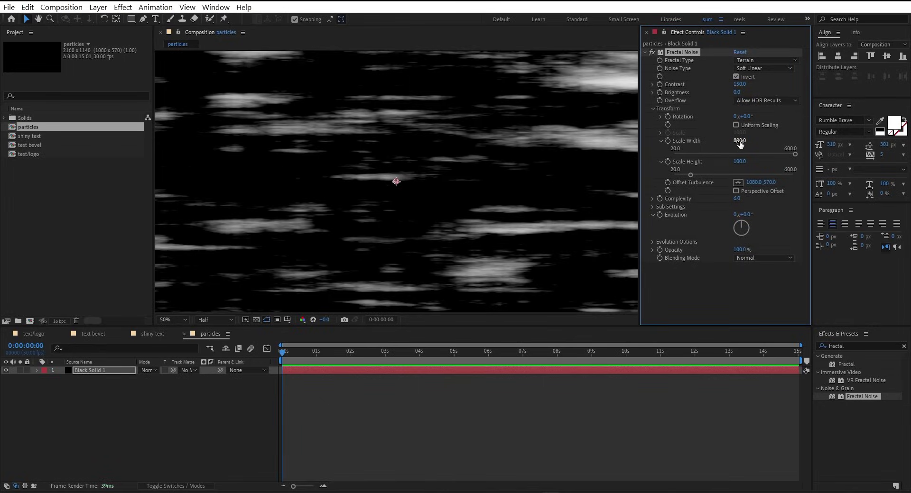
{"action": "left_click", "coordinate": [739, 161]}
{"action": "type", "text": "2"}
{"action": "key", "text": "Return"}
{"action": "left_click", "coordinate": [737, 93]}
{"action": "type", "text": "-50"}
{"action": "key", "text": "Return"}
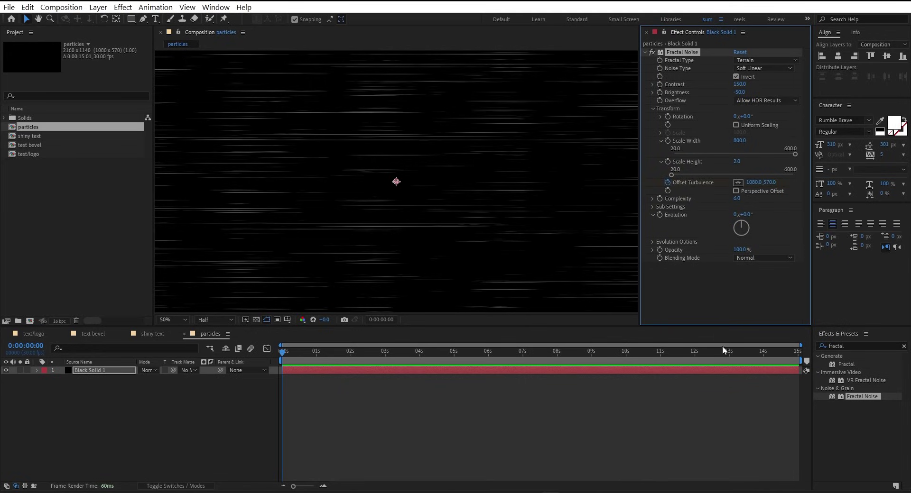
- At 15s set Offset Turbulence X to 3190, then preview the moving streaks
{"action": "left_click_drag", "start_coordinate": [759, 354], "coordinate": [806, 349]}
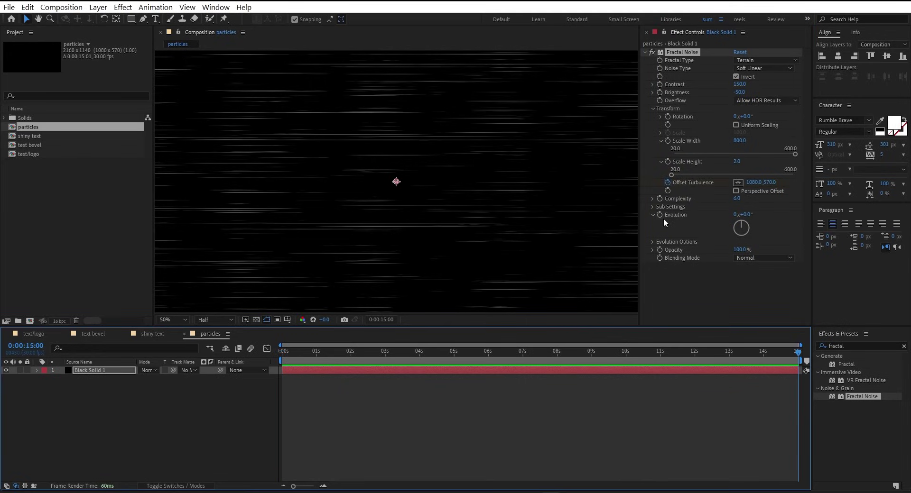
{"action": "left_click", "coordinate": [753, 182]}
{"action": "type", "text": "3190"}
{"action": "key", "text": "Return"}
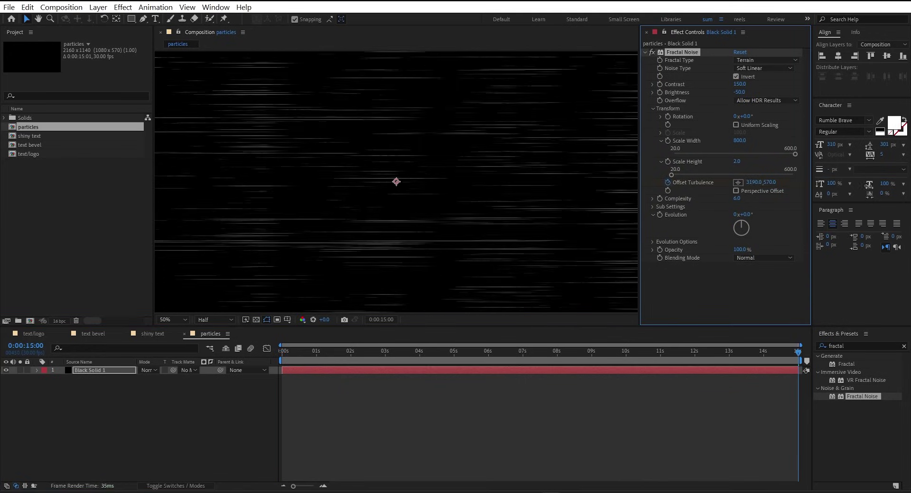
{"action": "key", "text": "space"}
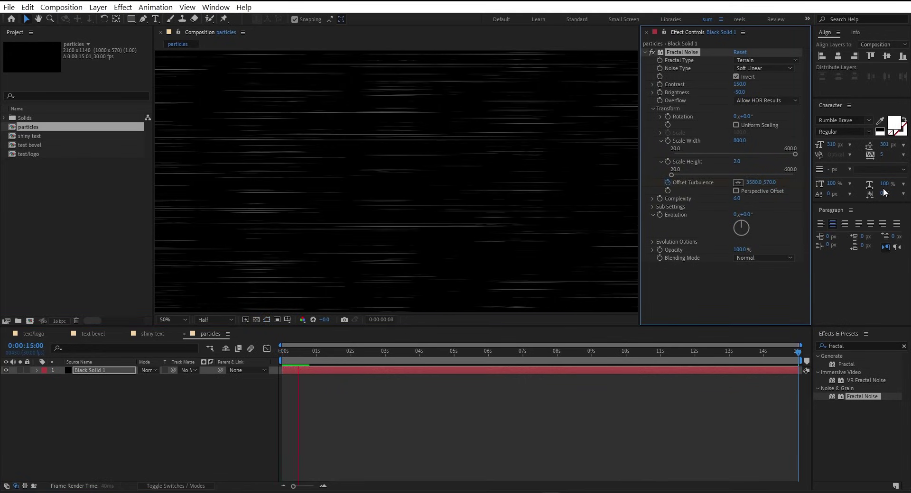
{"action": "left_click", "coordinate": [732, 357]}
{"action": "key", "text": "Home"}
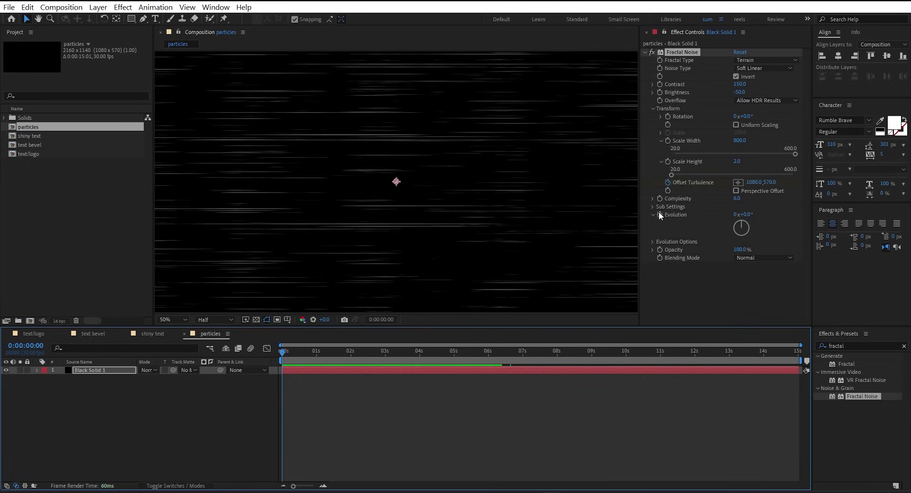
- Animate Evolution to 3 revolutions at the comp end and scrub a preview
{"action": "left_click", "coordinate": [659, 213]}
{"action": "left_click", "coordinate": [791, 351]}
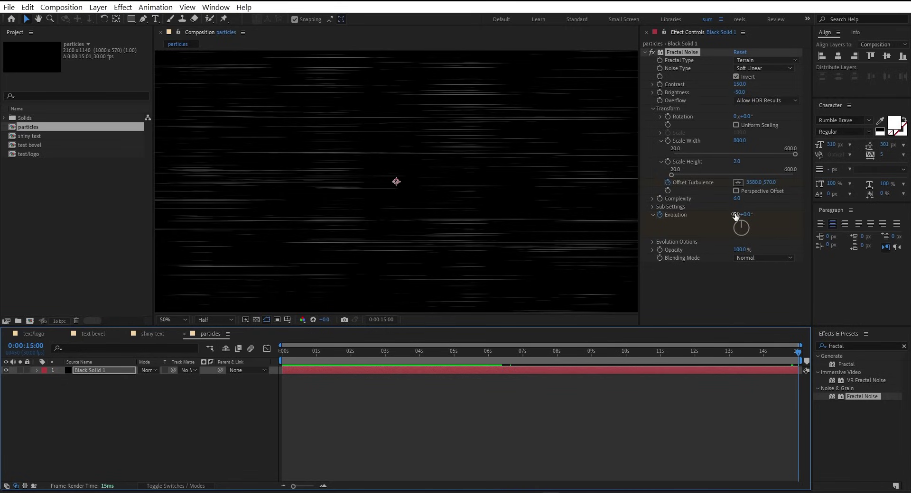
{"action": "left_click", "coordinate": [735, 215]}
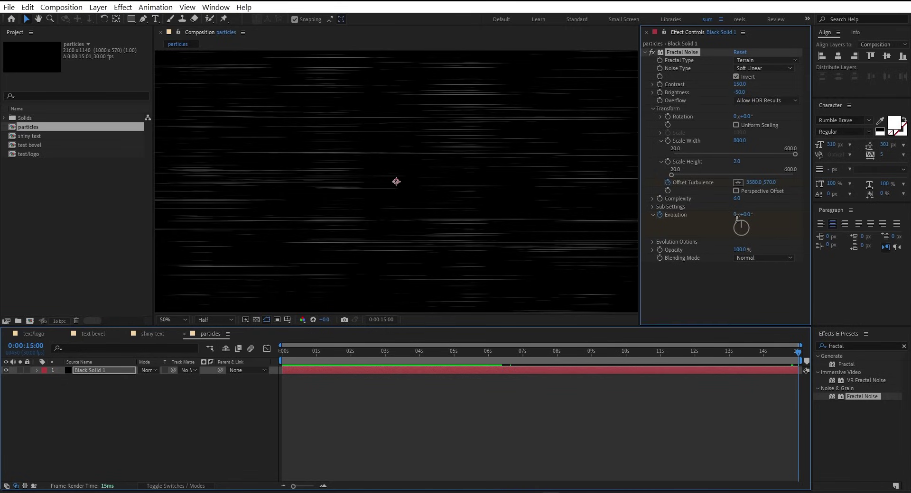
{"action": "type", "text": "3"}
{"action": "key", "text": "Return"}
{"action": "left_click_drag", "start_coordinate": [545, 351], "coordinate": [363, 365]}
{"action": "key", "text": "Home"}
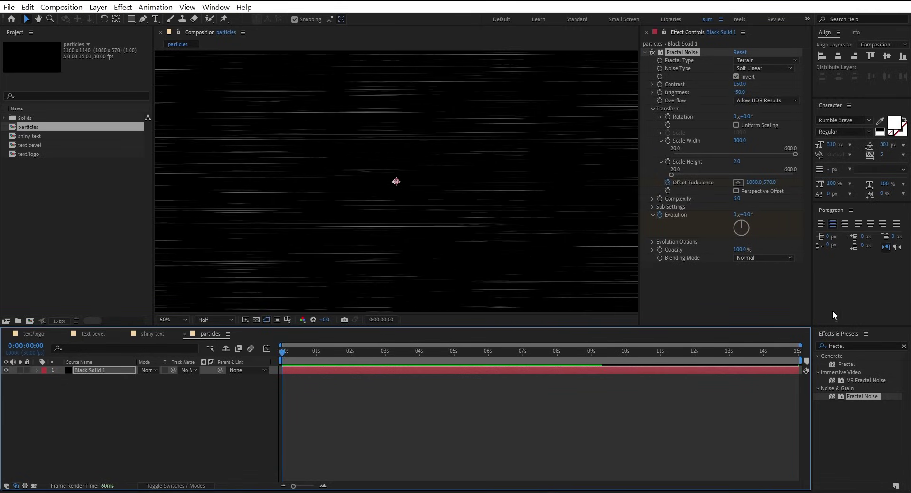
- Apply Turbulent Displace to the black solid with Amount -45 and Size 200
{"action": "left_click", "coordinate": [865, 343]}
{"action": "type", "text": "turb"}
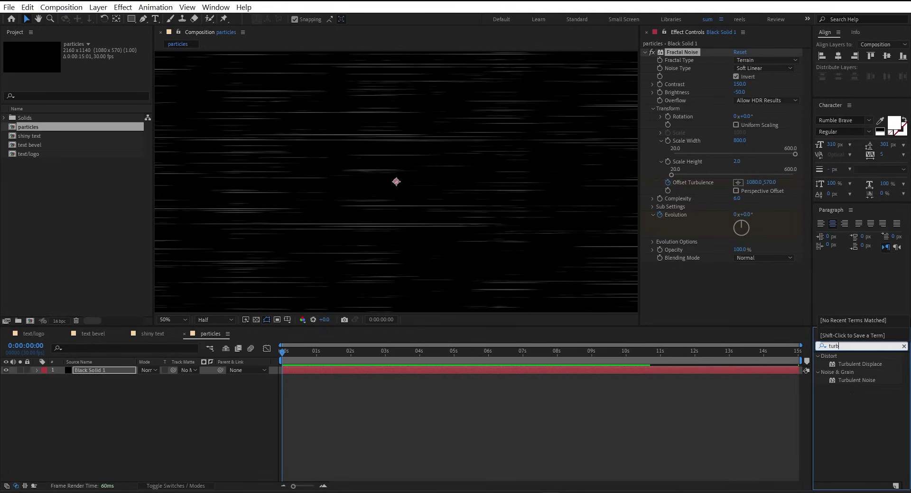
{"action": "double_click", "coordinate": [860, 364]}
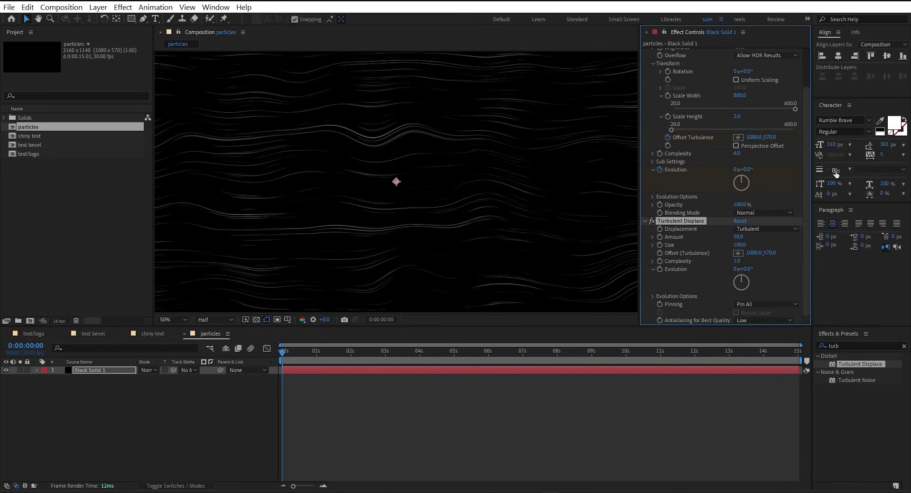
{"action": "left_click", "coordinate": [737, 239]}
{"action": "key", "text": "Return"}
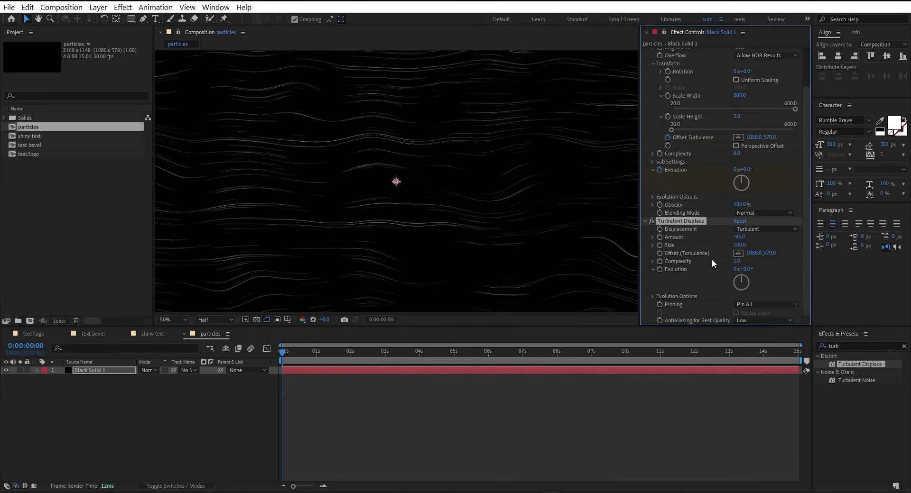
{"action": "left_click", "coordinate": [737, 246]}
{"action": "type", "text": "200"}
{"action": "key", "text": "Return"}
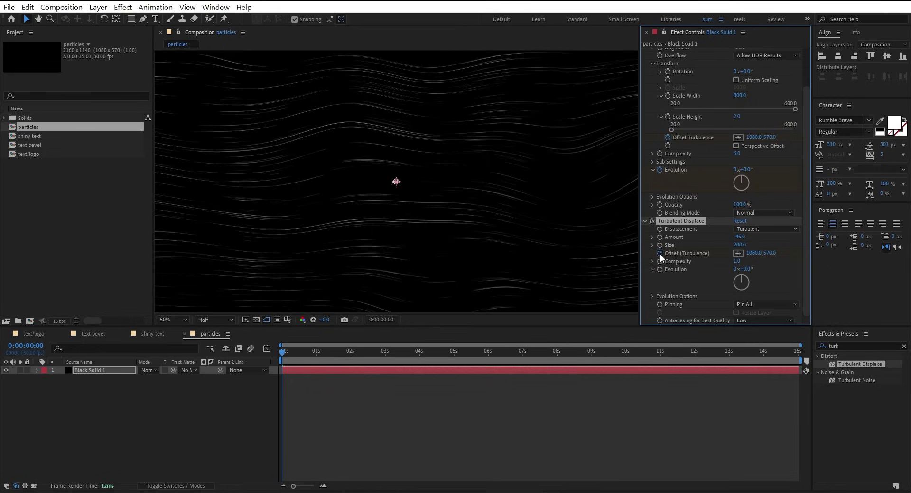
- Push the turbulence offset to 2976 at the comp end and preview the wavy streaks
{"action": "left_click_drag", "start_coordinate": [724, 352], "coordinate": [825, 352]}
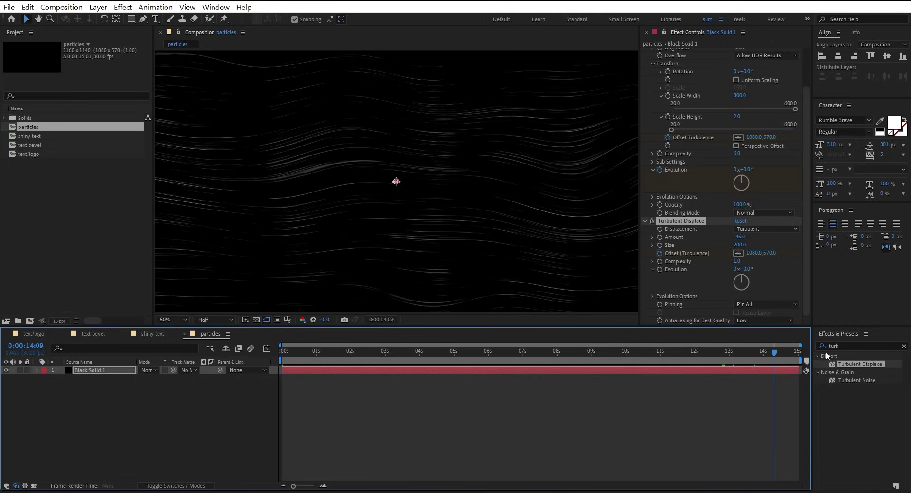
{"action": "left_click_drag", "start_coordinate": [396, 183], "coordinate": [848, 161]}
{"action": "left_click_drag", "start_coordinate": [301, 351], "coordinate": [105, 382]}
{"action": "left_click", "coordinate": [84, 369]}
- Duplicate the streak layer and set the copy's displacement Amount to 45
{"action": "key", "text": "ctrl+d"}
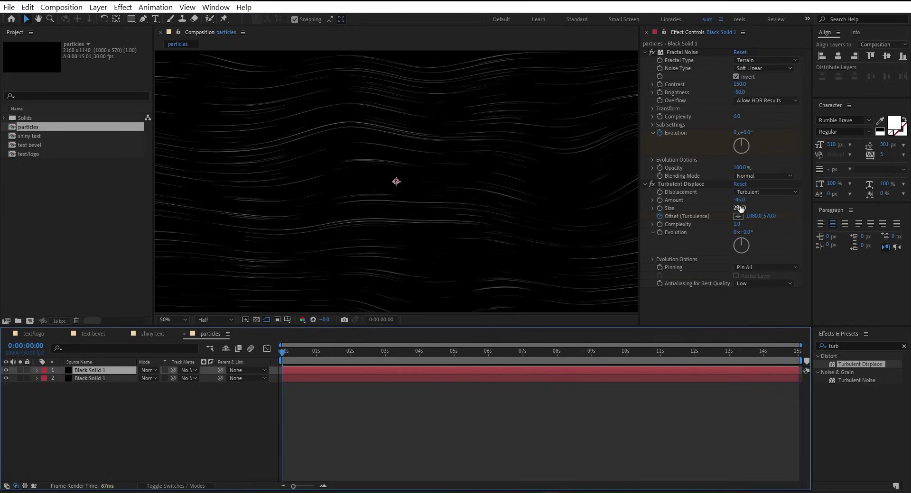
{"action": "left_click", "coordinate": [739, 200]}
{"action": "type", "text": "45"}
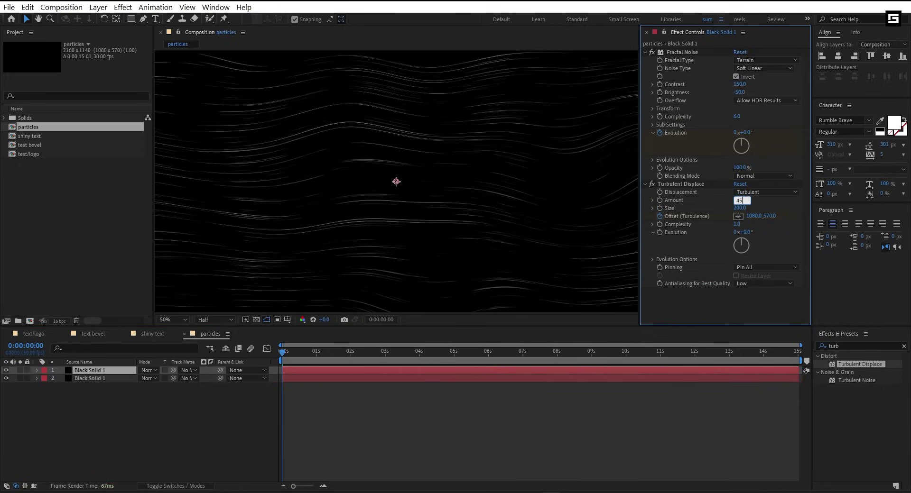
{"action": "left_click", "coordinate": [656, 248]}
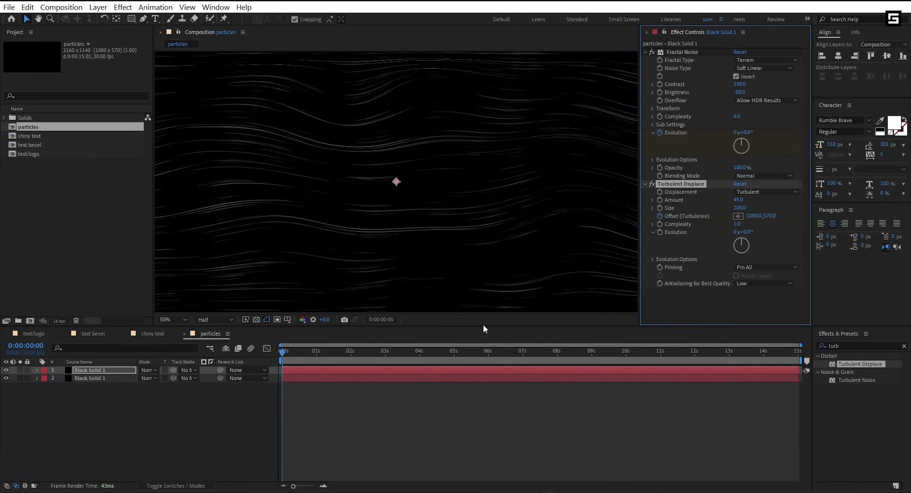
- Set the top noise layer to Add blending and raise its Evolution end value to 48 revolutions
{"action": "left_click", "coordinate": [150, 370]}
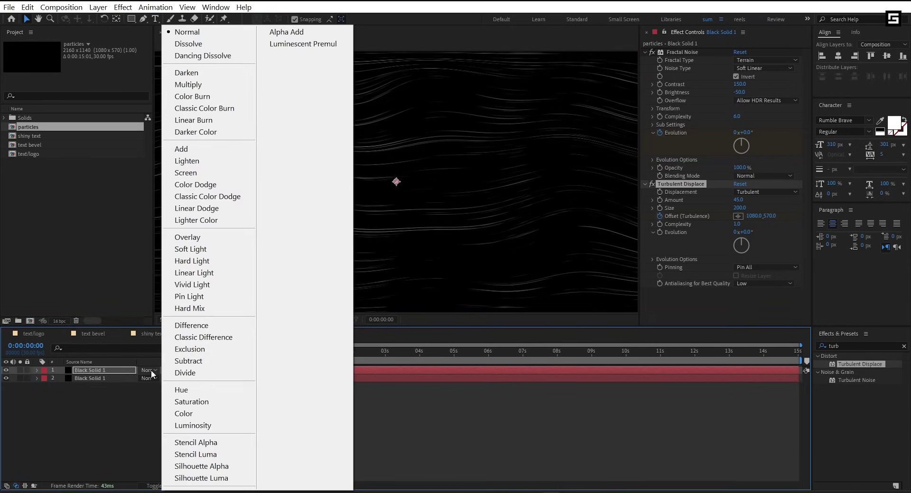
{"action": "left_click", "coordinate": [177, 150]}
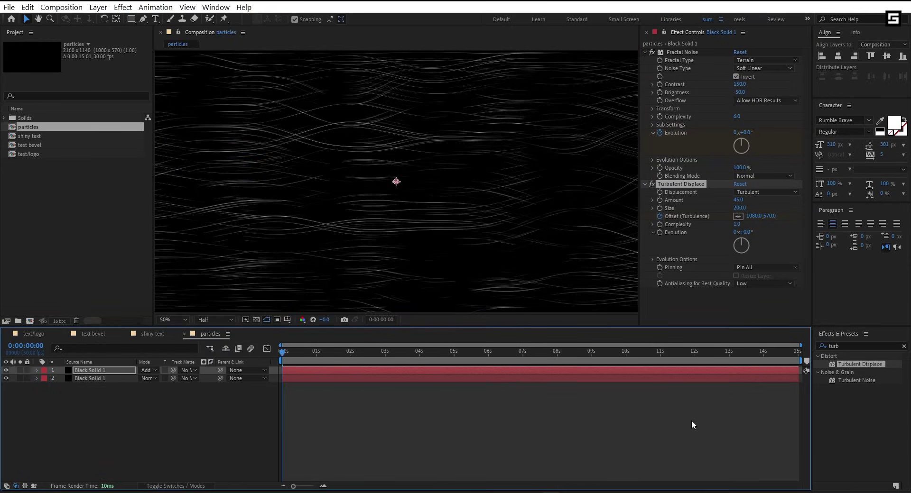
{"action": "key", "text": "u"}
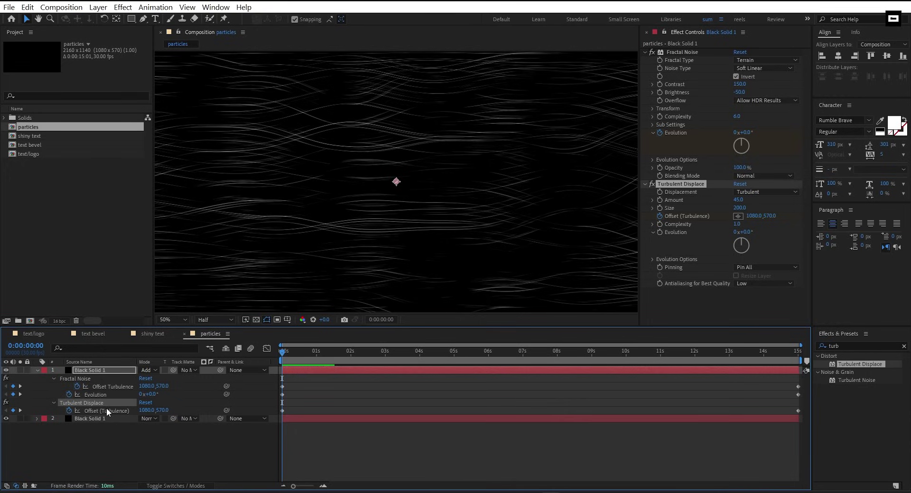
{"action": "left_click", "coordinate": [109, 394]}
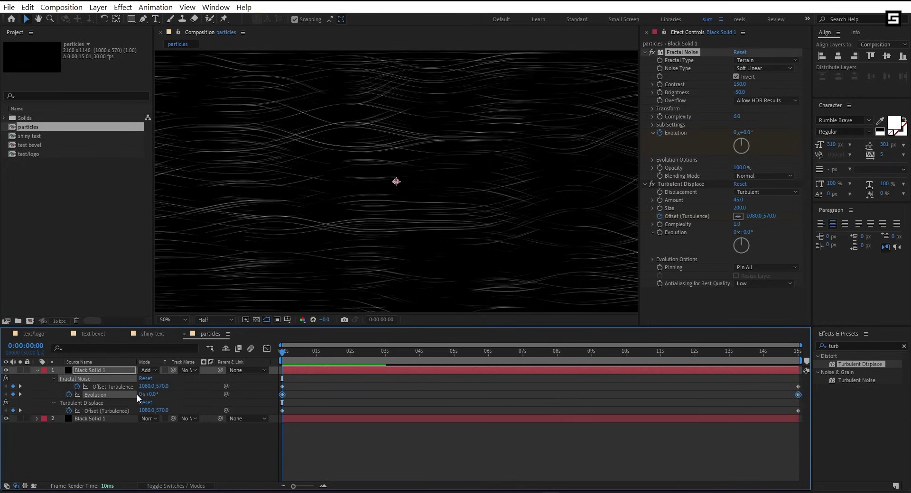
{"action": "left_click_drag", "start_coordinate": [142, 394], "coordinate": [161, 394]}
{"action": "left_click", "coordinate": [655, 109]}
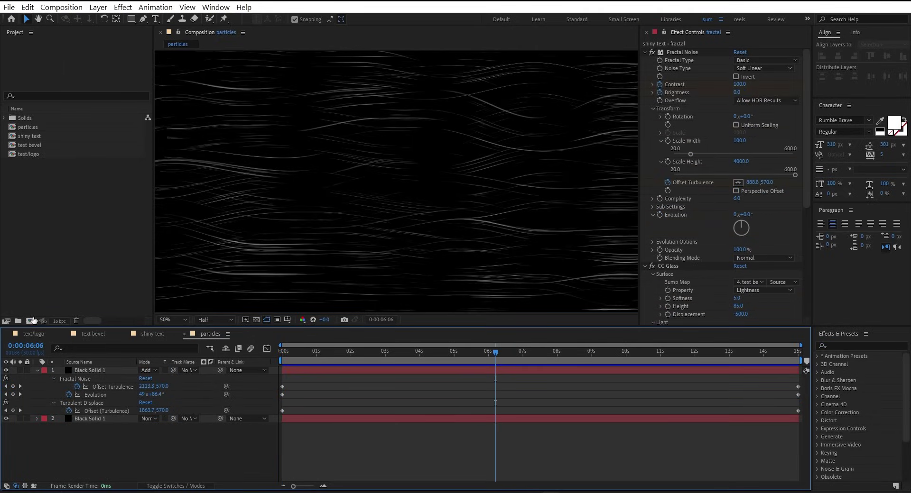
- Create a comp named 'final' containing a solid named 'bg'
{"action": "left_click", "coordinate": [30, 321]}
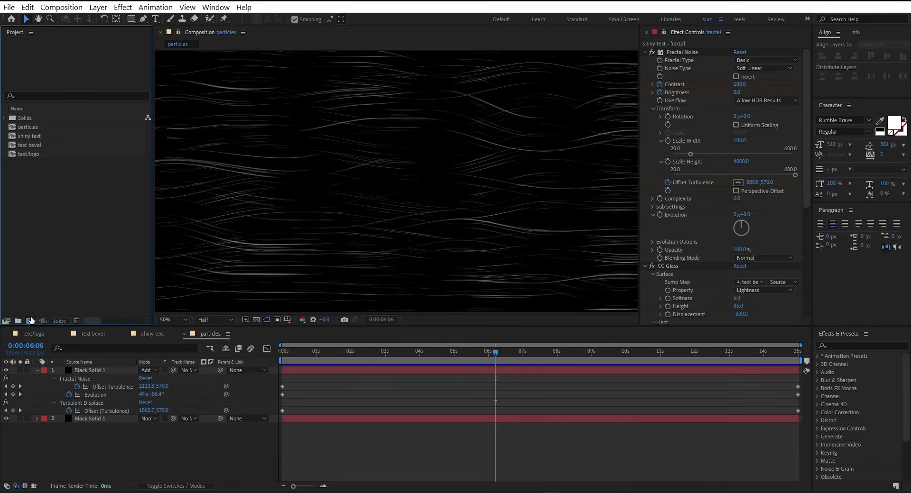
{"action": "type", "text": "final"}
{"action": "key", "text": "Return"}
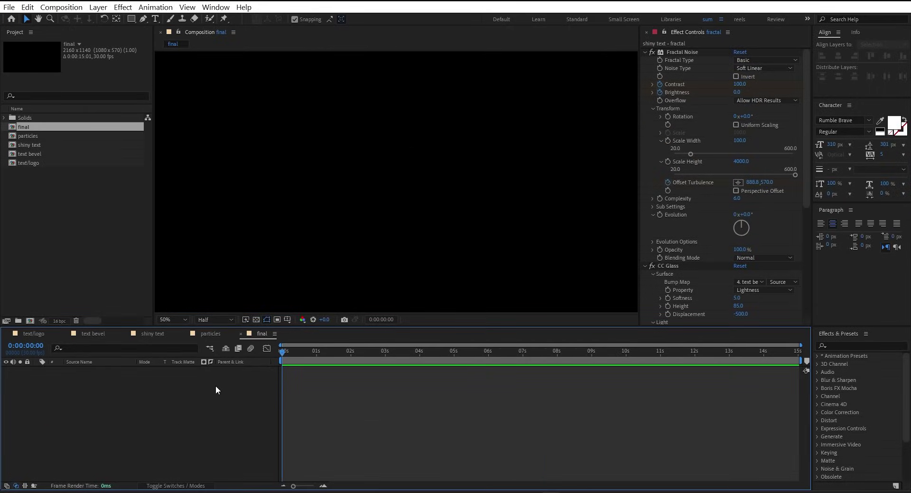
{"action": "right_click", "coordinate": [210, 385]}
{"action": "mouse_move", "coordinate": [239, 258]}
{"action": "left_click", "coordinate": [375, 282]}
{"action": "type", "text": "bg"}
{"action": "key", "text": "Return"}
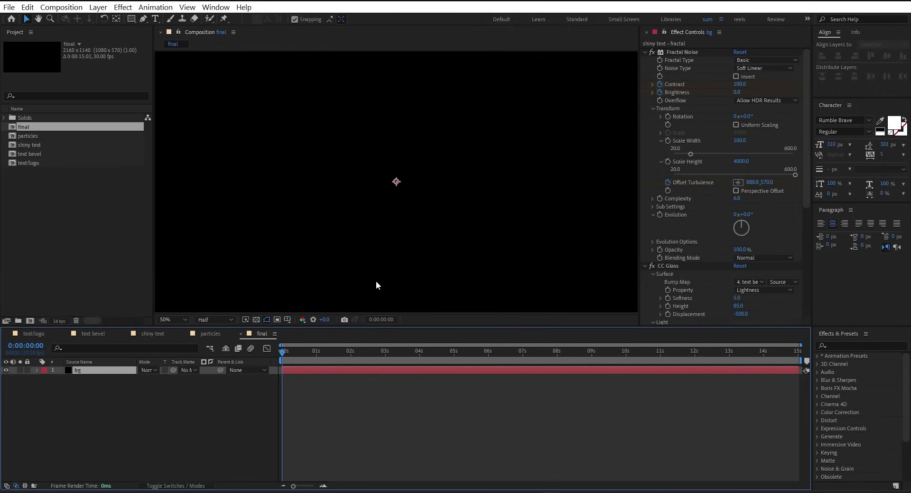
- Place the shiny text comp above bg in the final comp and preview BRAVE
{"action": "left_click", "coordinate": [47, 144]}
{"action": "left_click_drag", "start_coordinate": [52, 144], "coordinate": [109, 368]}
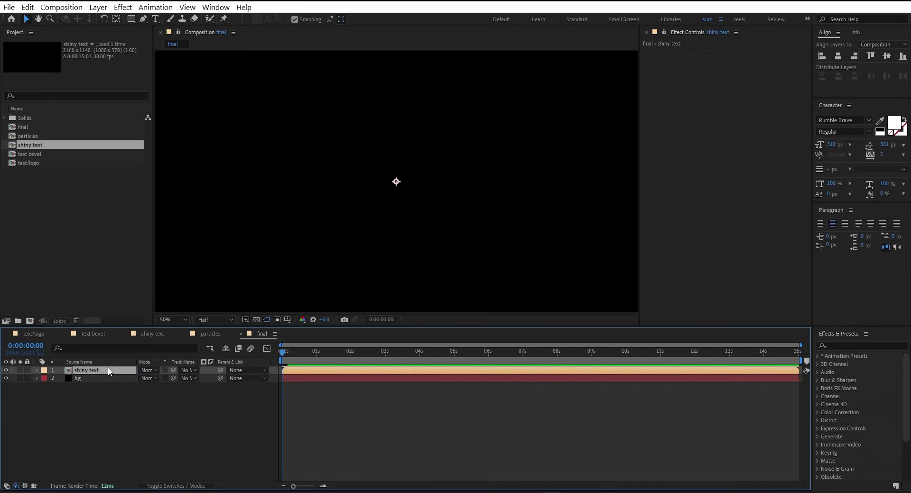
{"action": "left_click", "coordinate": [341, 351]}
{"action": "mouse_move", "coordinate": [347, 352]}
{"action": "left_mouse_down"}
{"action": "mouse_move", "coordinate": [411, 351]}
{"action": "mouse_move", "coordinate": [320, 353]}
{"action": "mouse_move", "coordinate": [362, 352]}
{"action": "left_mouse_up"}
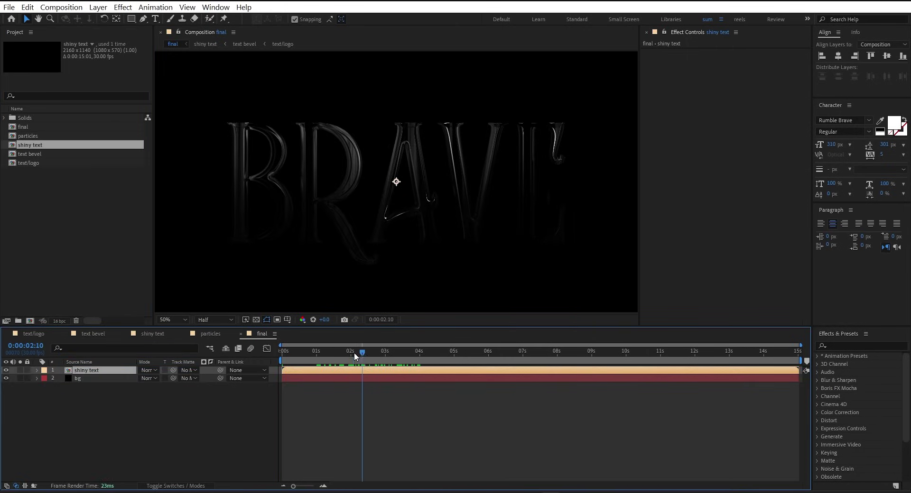
- In shiny text, delay the first Contrast keyframe to about 1.7s
{"action": "left_click", "coordinate": [150, 336]}
{"action": "left_click", "coordinate": [149, 401]}
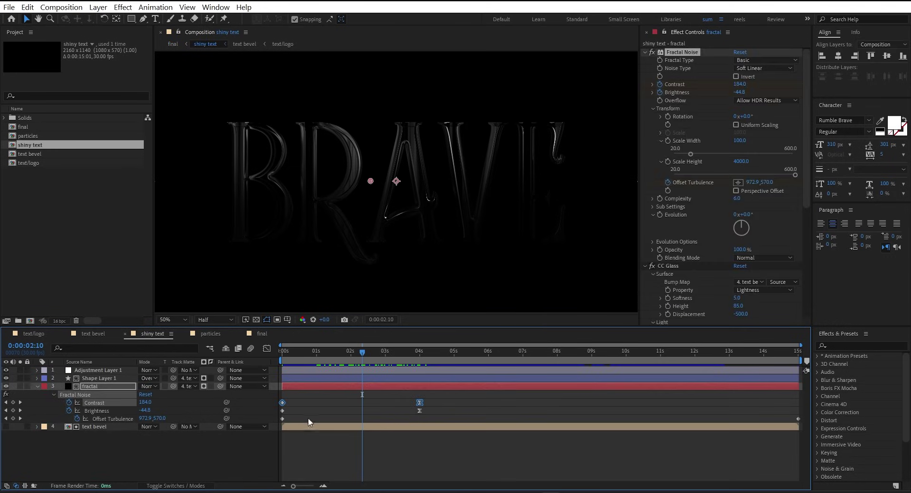
{"action": "left_click", "coordinate": [282, 403]}
{"action": "left_click_drag", "start_coordinate": [282, 403], "coordinate": [340, 403]}
{"action": "left_click", "coordinate": [259, 333]}
- Scale the shiny text layer to 73% at 2:22 and duplicate it
{"action": "left_click_drag", "start_coordinate": [350, 352], "coordinate": [375, 355]}
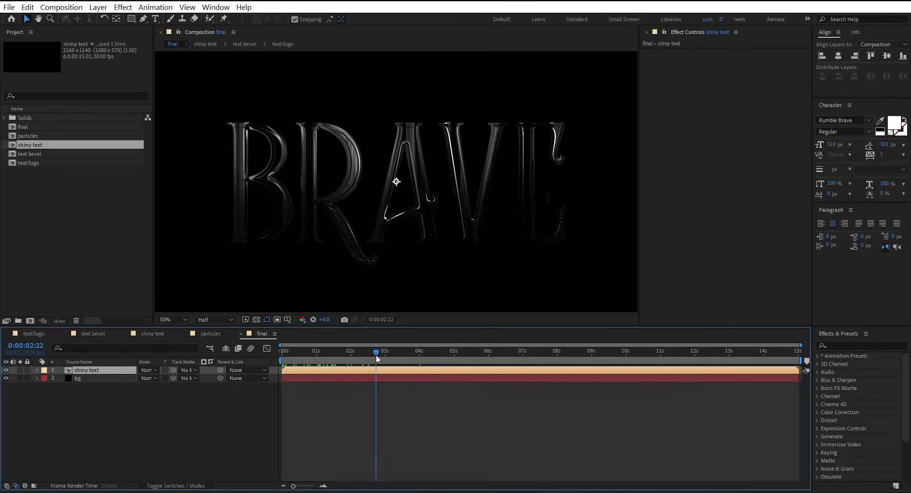
{"action": "key", "text": "s"}
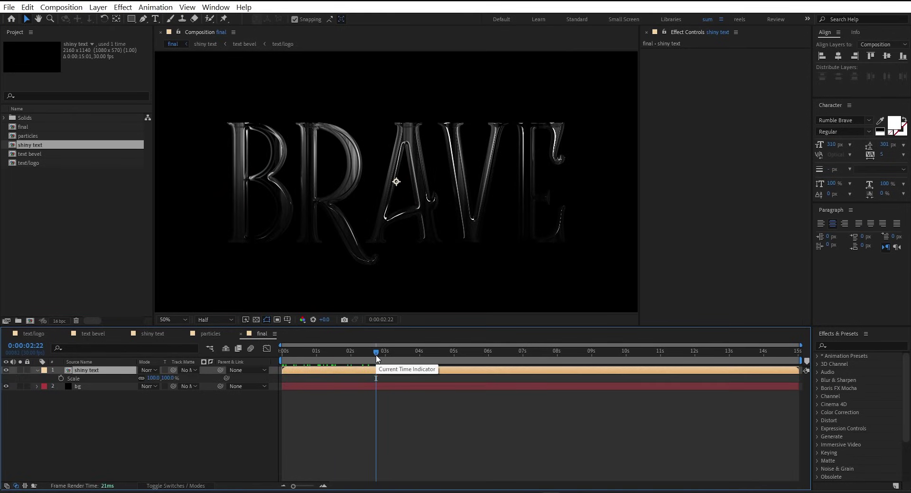
{"action": "left_click_drag", "start_coordinate": [149, 378], "coordinate": [145, 378]}
{"action": "key", "text": "ctrl+d"}
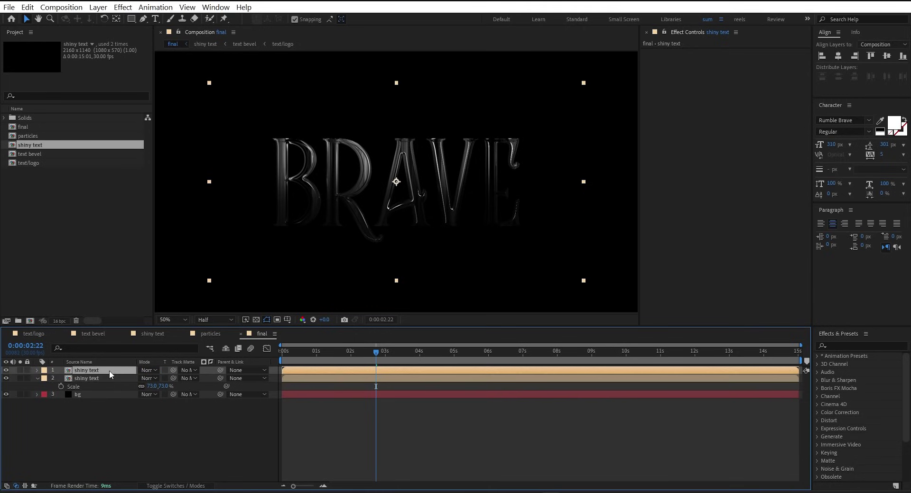
- Apply CC Radial Blur to the lower shiny text copy, Fading Zoom type, Amount -30
{"action": "left_click", "coordinate": [107, 378]}
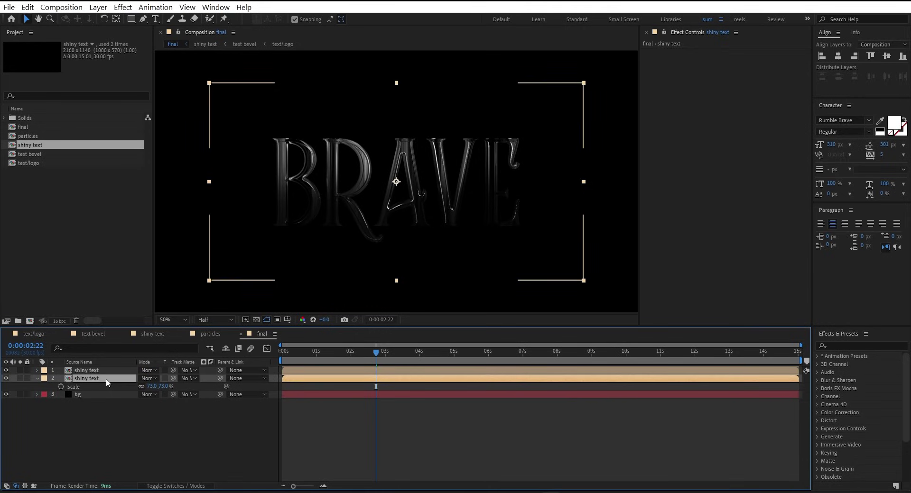
{"action": "left_click", "coordinate": [830, 347]}
{"action": "type", "text": "radial"}
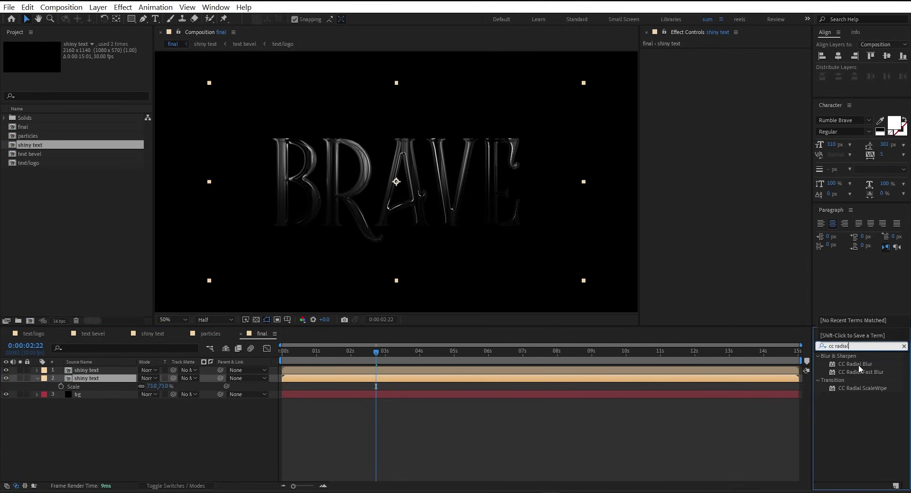
{"action": "left_click_drag", "start_coordinate": [858, 365], "coordinate": [729, 184]}
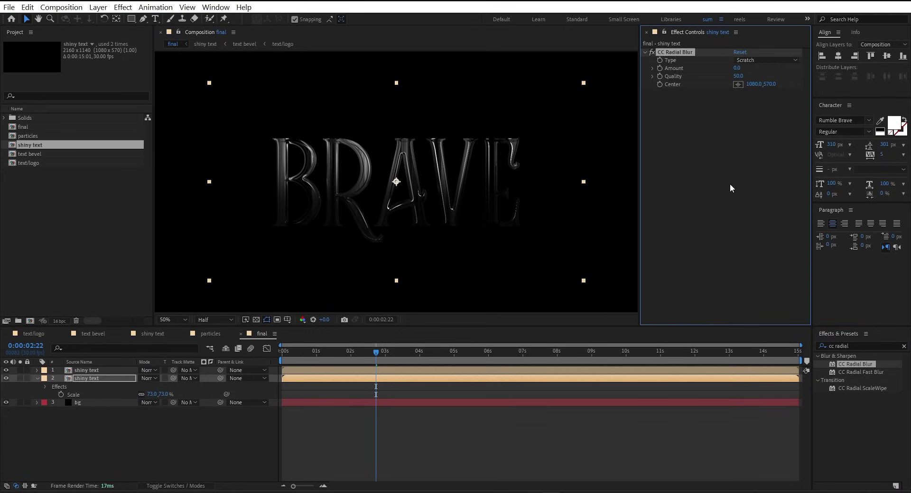
{"action": "left_click", "coordinate": [745, 61]}
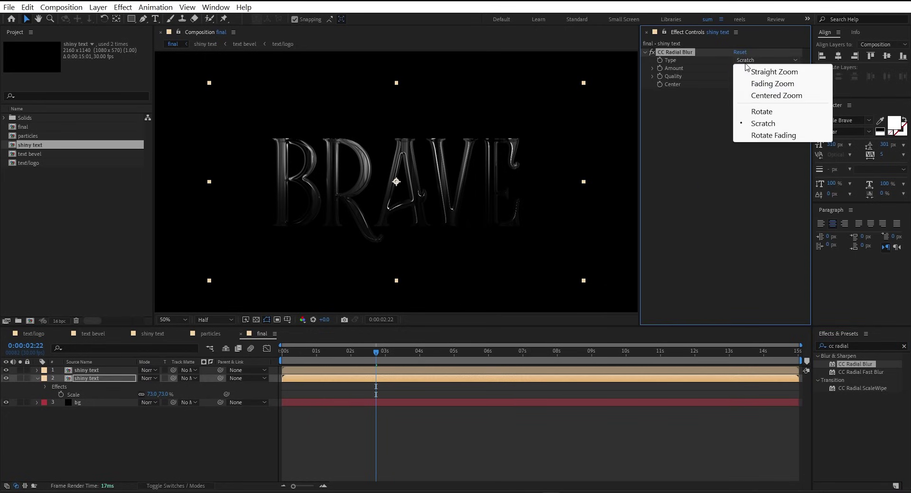
{"action": "left_click", "coordinate": [755, 88]}
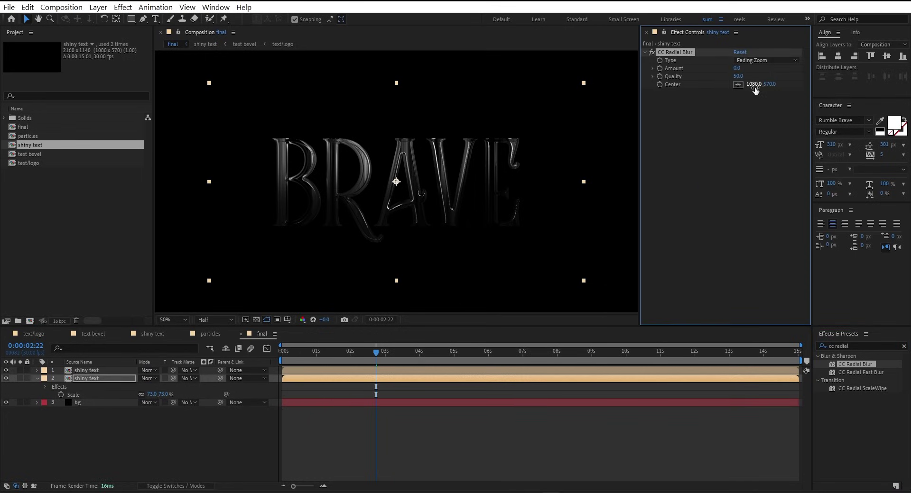
{"action": "left_click", "coordinate": [735, 67]}
{"action": "type", "text": "-30"}
{"action": "key", "text": "Return"}
- Add Curves to the text copy and raise its Alpha channel curve
{"action": "key", "text": "ctrl+5"}
{"action": "type", "text": "curves"}
{"action": "left_click_drag", "start_coordinate": [855, 388], "coordinate": [713, 221]}
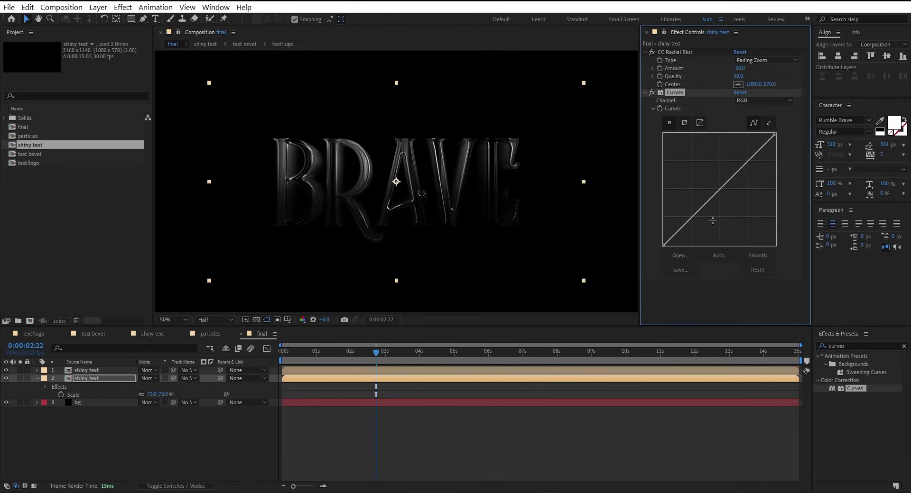
{"action": "left_click", "coordinate": [753, 101]}
{"action": "left_click", "coordinate": [759, 161]}
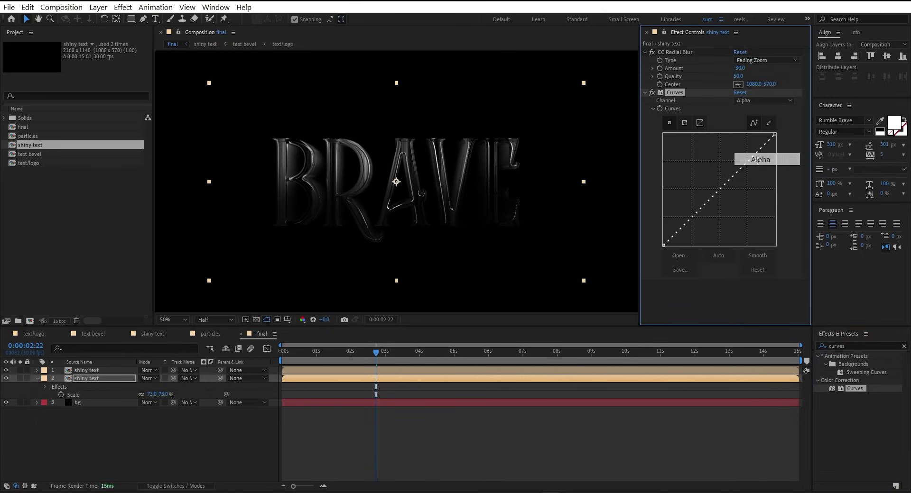
{"action": "mouse_move", "coordinate": [721, 190]}
{"action": "left_mouse_down"}
{"action": "mouse_move", "coordinate": [676, 132]}
{"action": "mouse_move", "coordinate": [659, 140]}
{"action": "left_mouse_up"}
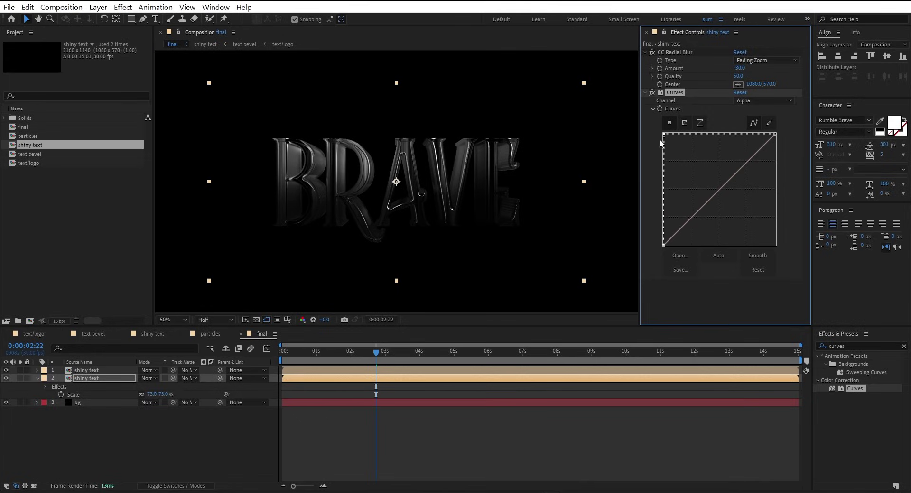
- Flatten the Green and Blue Curves channels so the glow turns red
{"action": "left_click", "coordinate": [758, 101]}
{"action": "left_click", "coordinate": [761, 137]}
{"action": "left_click_drag", "start_coordinate": [774, 134], "coordinate": [790, 250]}
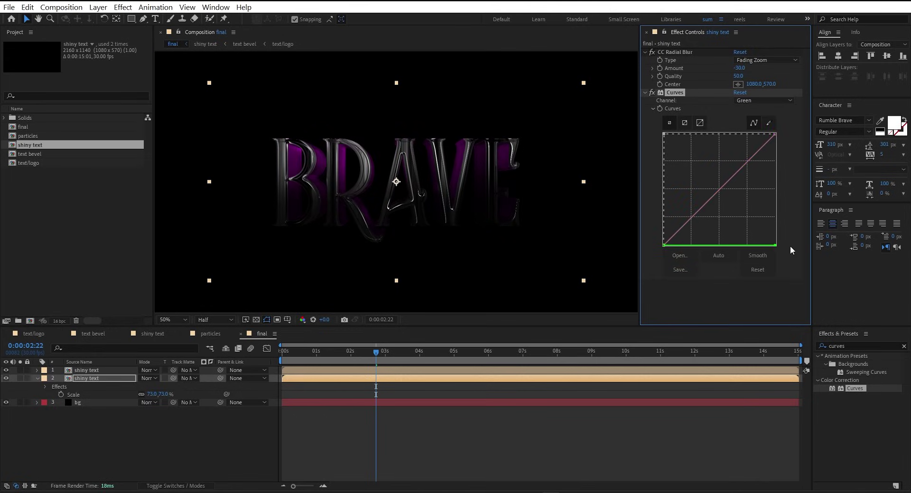
{"action": "left_click", "coordinate": [752, 100]}
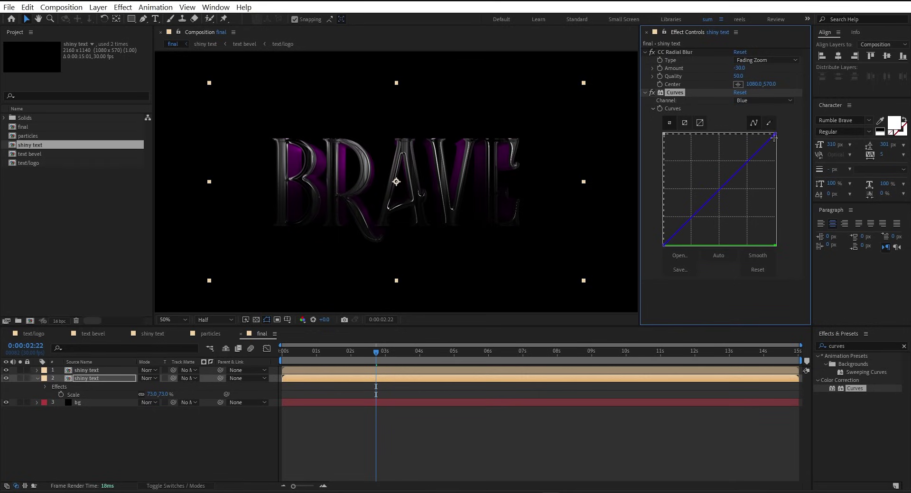
{"action": "left_click_drag", "start_coordinate": [776, 135], "coordinate": [787, 250]}
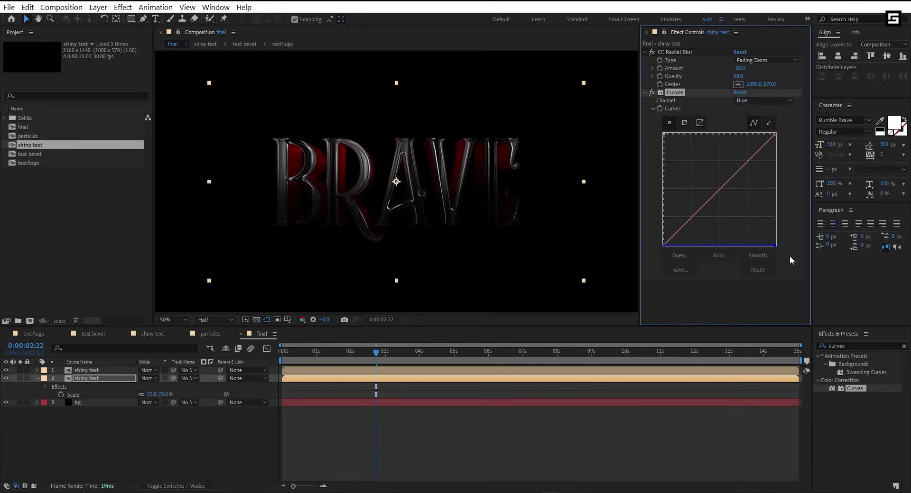
- Shape an S-curve on the RGB channel to add contrast
{"action": "left_click", "coordinate": [751, 99]}
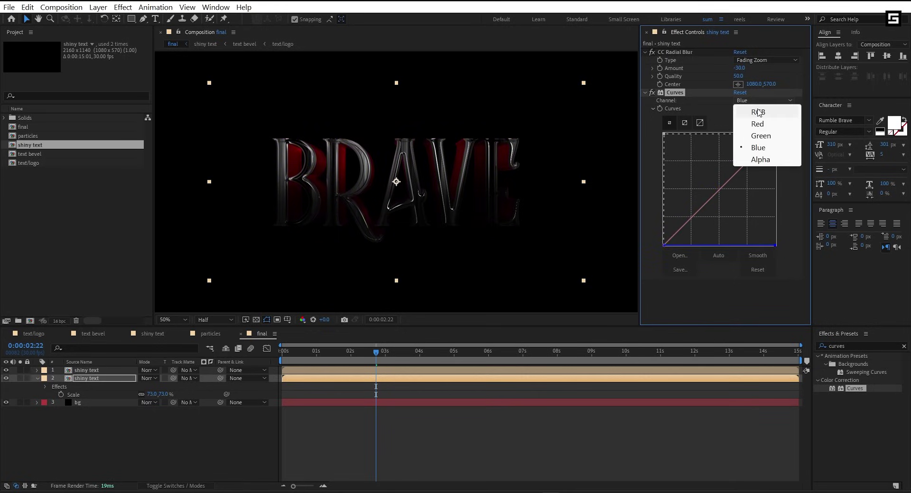
{"action": "left_click", "coordinate": [758, 113]}
{"action": "left_click_drag", "start_coordinate": [693, 219], "coordinate": [694, 228]}
{"action": "left_click_drag", "start_coordinate": [751, 169], "coordinate": [747, 158]}
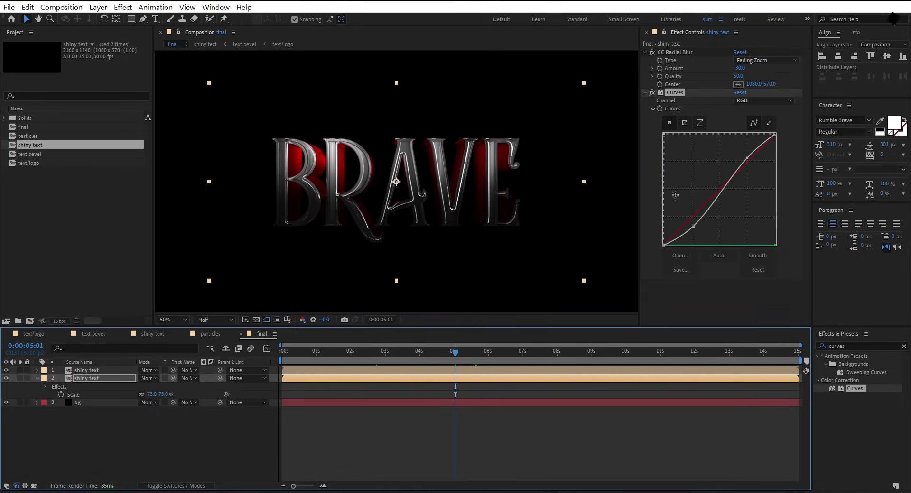
{"action": "mouse_move", "coordinate": [747, 158]}
{"action": "left_mouse_down"}
{"action": "mouse_move", "coordinate": [755, 148]}
{"action": "mouse_move", "coordinate": [751, 157]}
{"action": "left_mouse_up"}
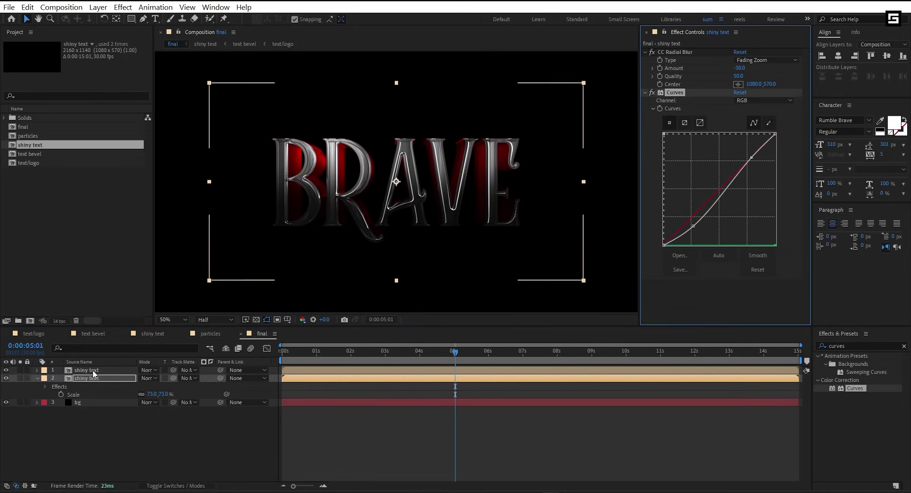
- Duplicate the graded text copy, reset its Curves, lower the RGB top and boost Alpha
{"action": "left_click", "coordinate": [92, 377]}
{"action": "key", "text": "ctrl+d"}
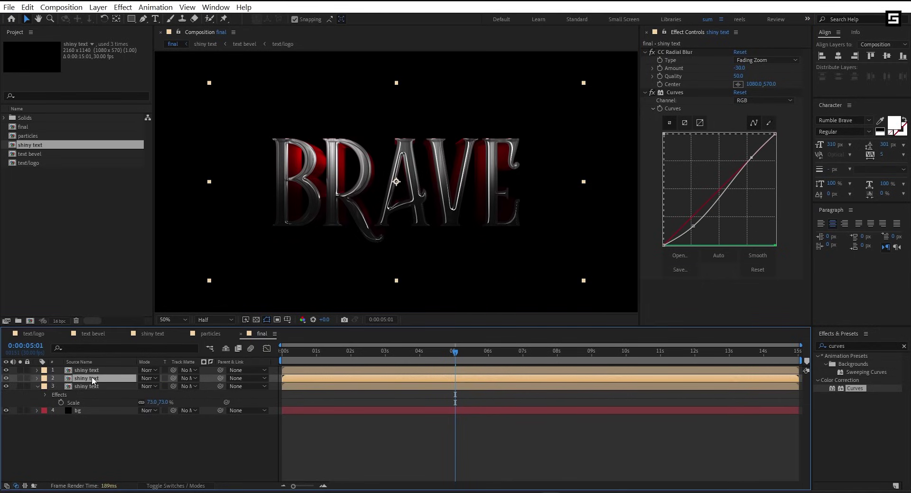
{"action": "left_click", "coordinate": [740, 92]}
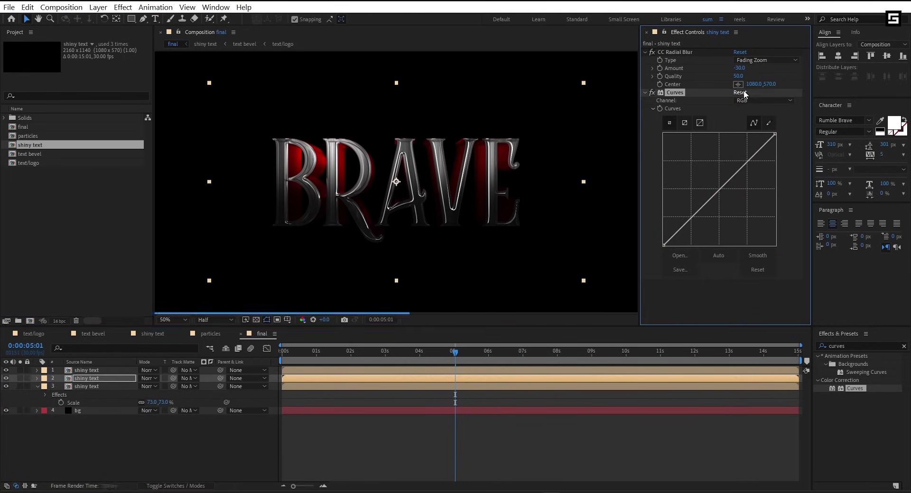
{"action": "left_click_drag", "start_coordinate": [775, 138], "coordinate": [793, 250]}
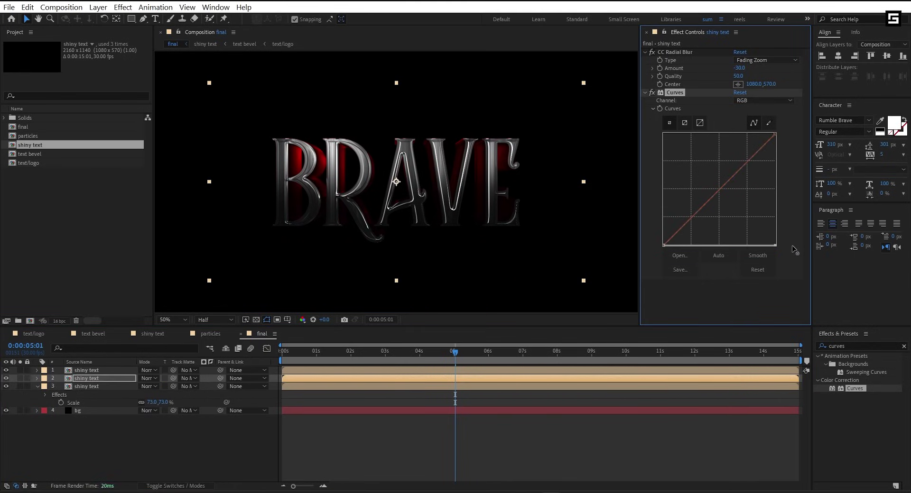
{"action": "left_click", "coordinate": [743, 101]}
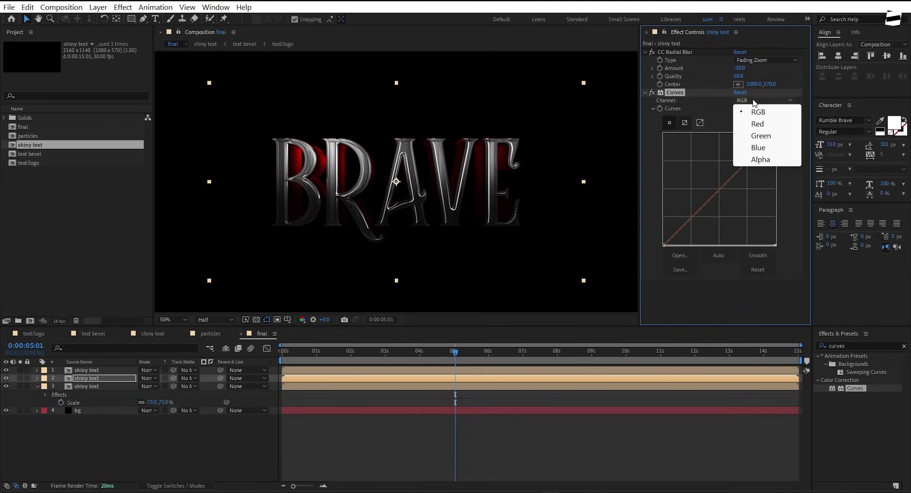
{"action": "left_click", "coordinate": [760, 160]}
{"action": "left_click_drag", "start_coordinate": [746, 163], "coordinate": [745, 141]}
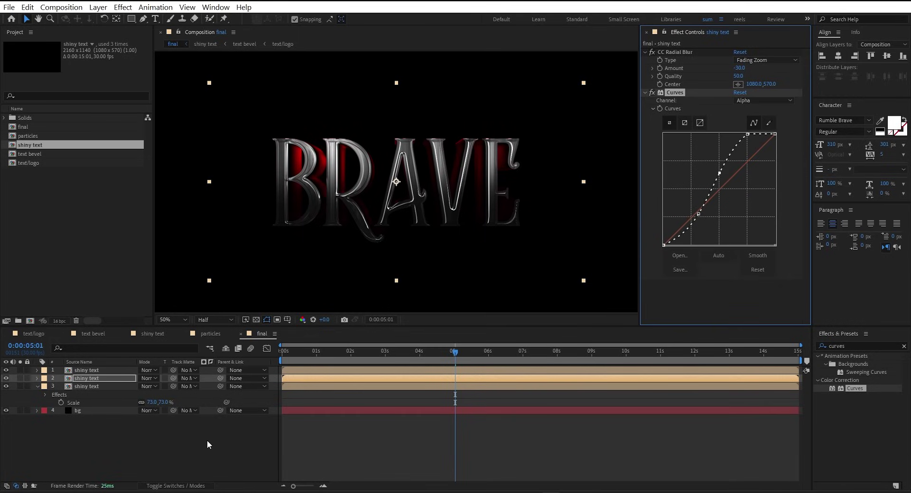
- Set label colours: Red for layer 3, Brown for layer 2, Blue for bg
{"action": "left_click", "coordinate": [43, 387]}
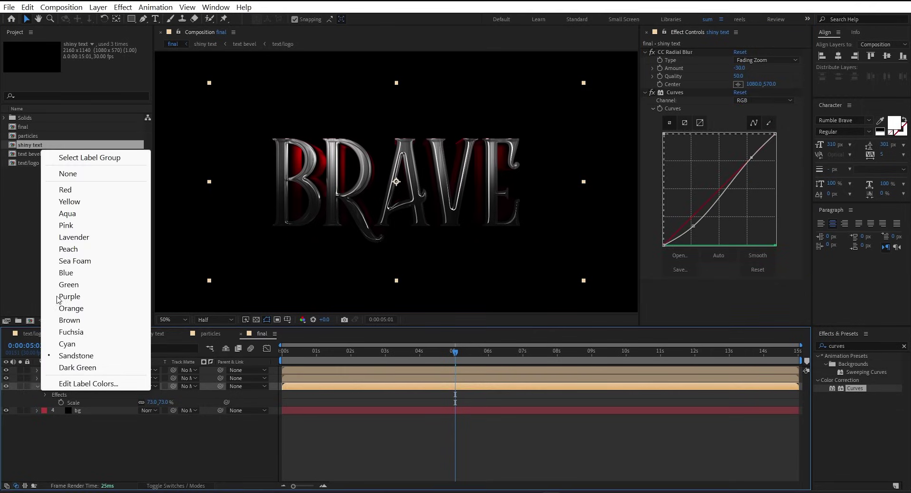
{"action": "left_click", "coordinate": [65, 190]}
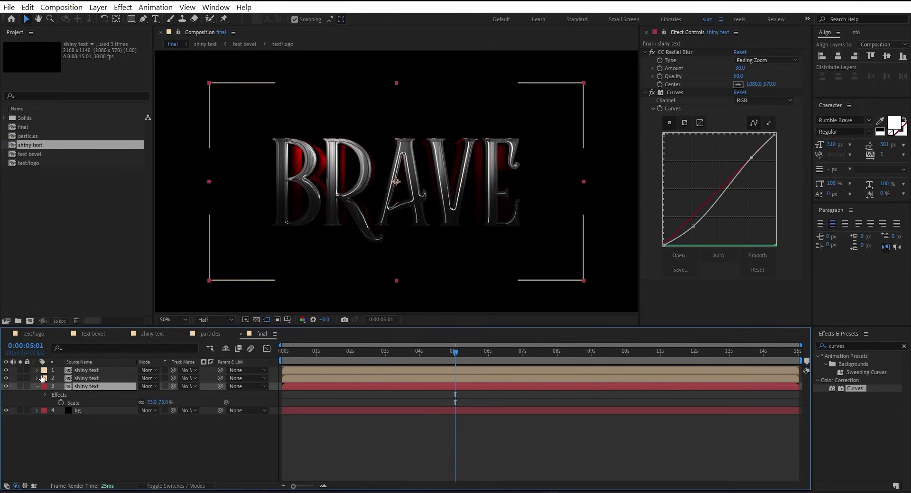
{"action": "left_click", "coordinate": [43, 378]}
{"action": "left_click", "coordinate": [69, 312]}
{"action": "left_click", "coordinate": [44, 411]}
{"action": "left_click", "coordinate": [74, 295]}
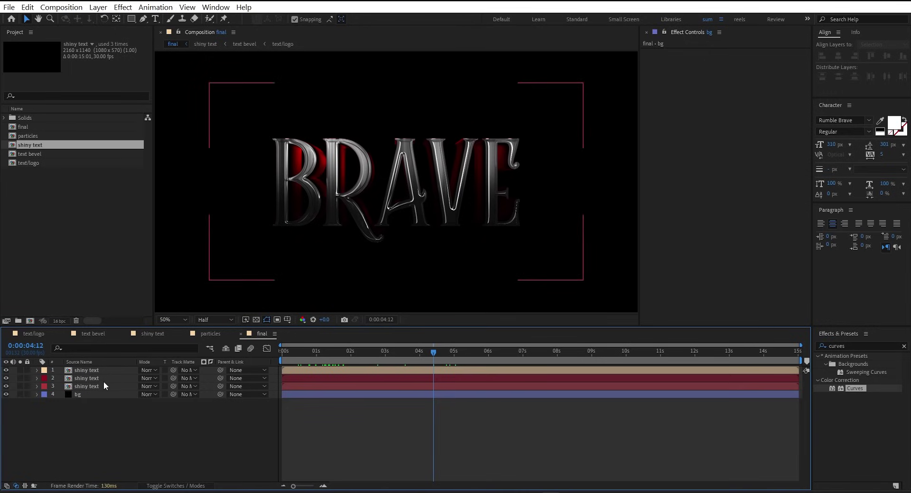
- Duplicate the top shiny text layer and give the copy Gaussian Blur (Legacy) at 100
{"action": "left_click", "coordinate": [102, 374]}
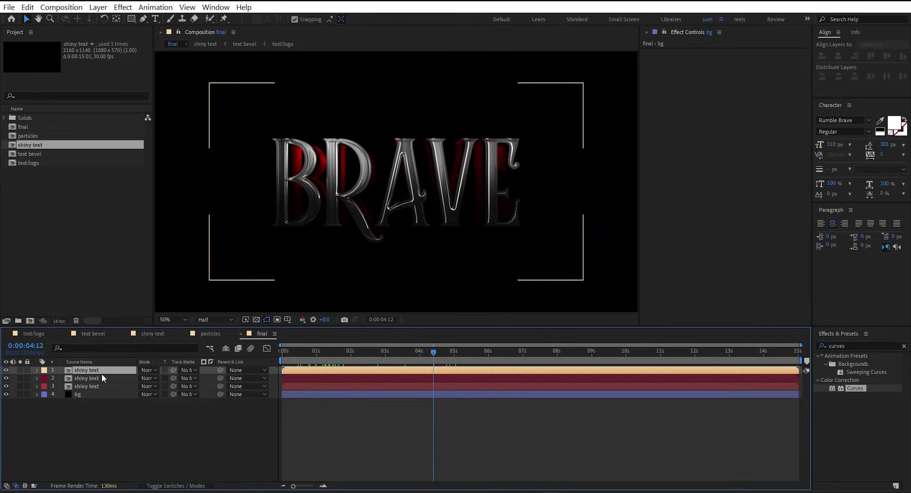
{"action": "key", "text": "ctrl+d"}
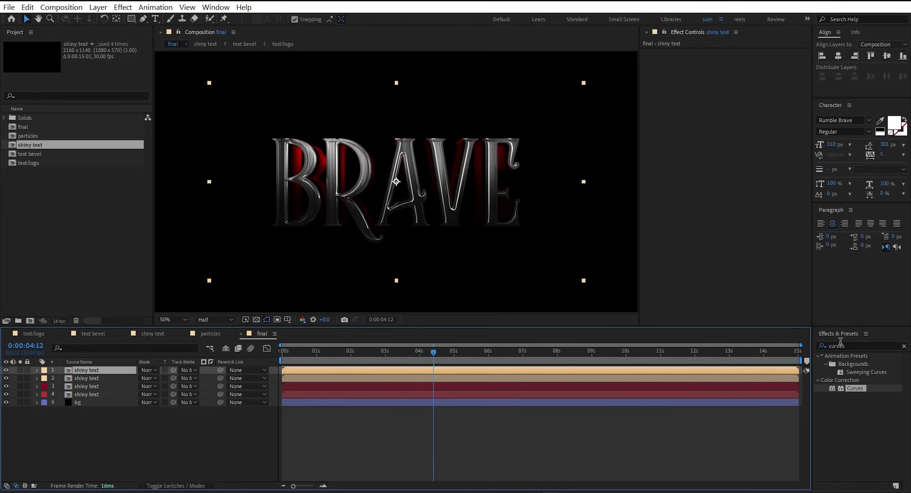
{"action": "left_click", "coordinate": [849, 345]}
{"action": "type", "text": "gauss"}
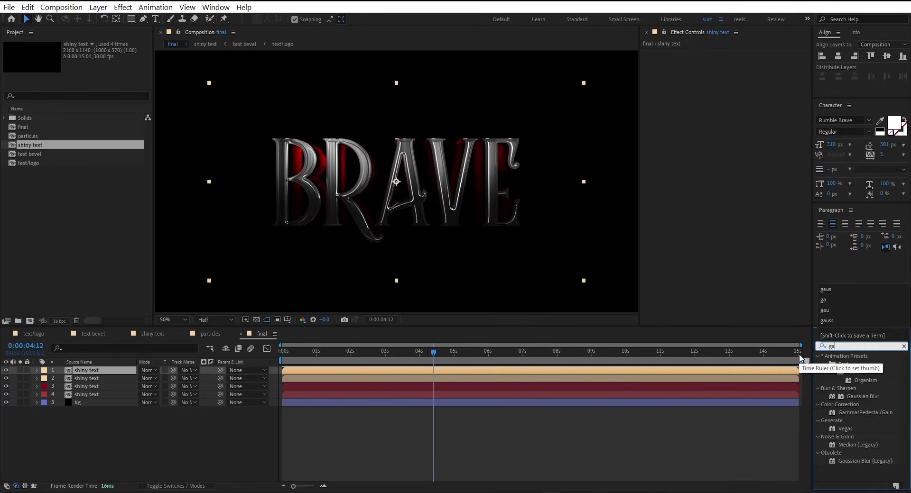
{"action": "left_click_drag", "start_coordinate": [875, 383], "coordinate": [722, 88]}
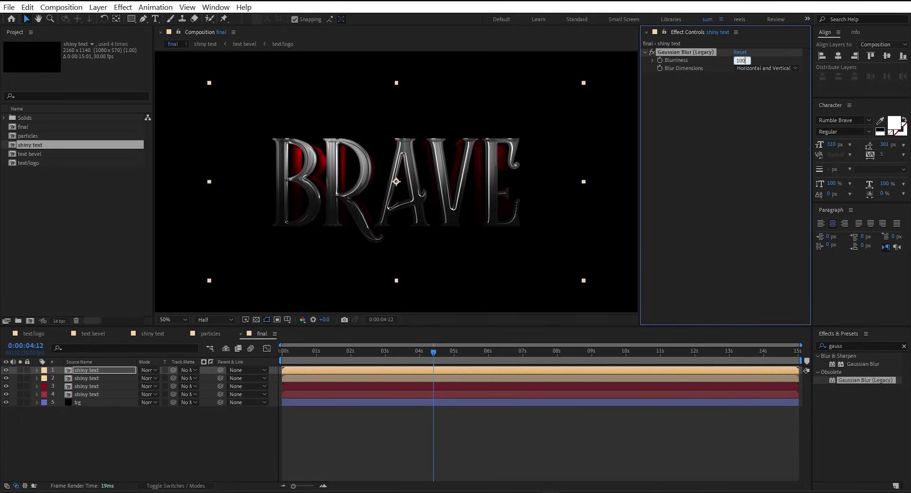
{"action": "type", "text": "100"}
{"action": "key", "text": "Return"}
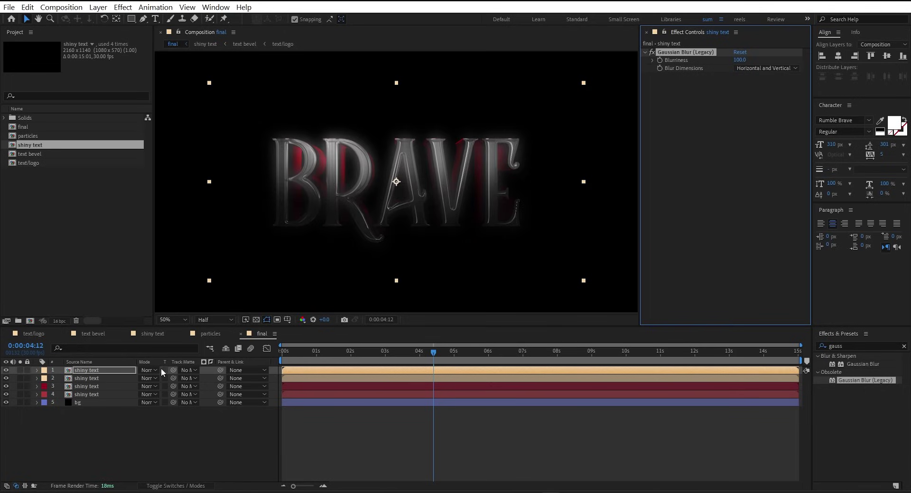
- Set the blurred copy to Screen and add Levels with raised Input Black
{"action": "left_click", "coordinate": [162, 372]}
{"action": "left_click", "coordinate": [190, 172]}
{"action": "left_click", "coordinate": [852, 346]}
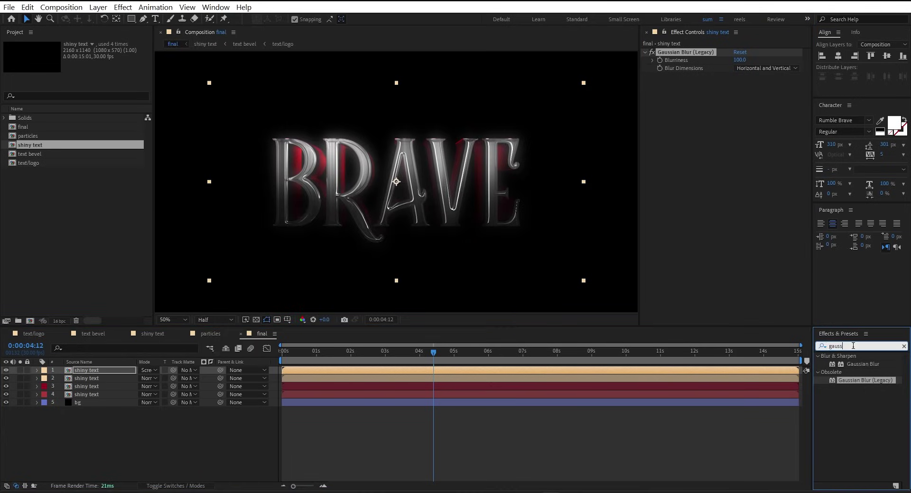
{"action": "key", "text": "BackSpace"}
{"action": "key", "text": "BackSpace"}
{"action": "key", "text": "BackSpace"}
{"action": "key", "text": "BackSpace"}
{"action": "key", "text": "BackSpace"}
{"action": "type", "text": "levels"}
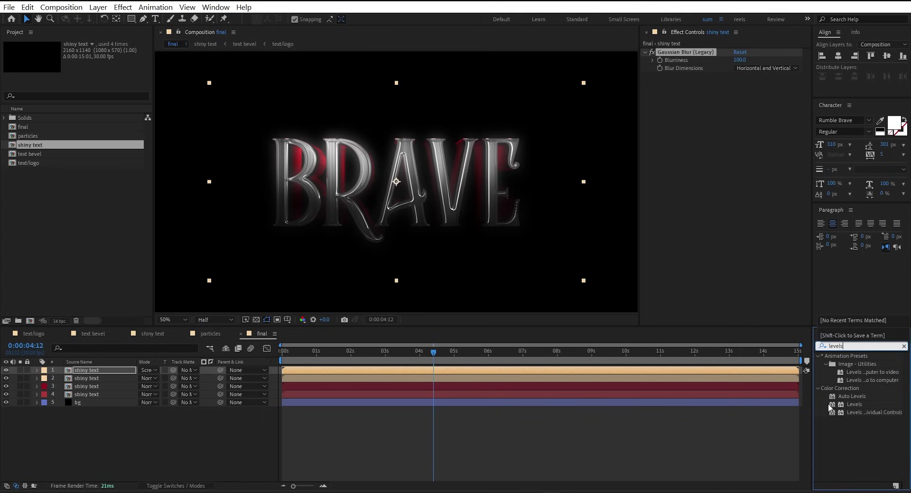
{"action": "left_click_drag", "start_coordinate": [854, 404], "coordinate": [738, 251]}
{"action": "left_click_drag", "start_coordinate": [667, 130], "coordinate": [728, 131]}
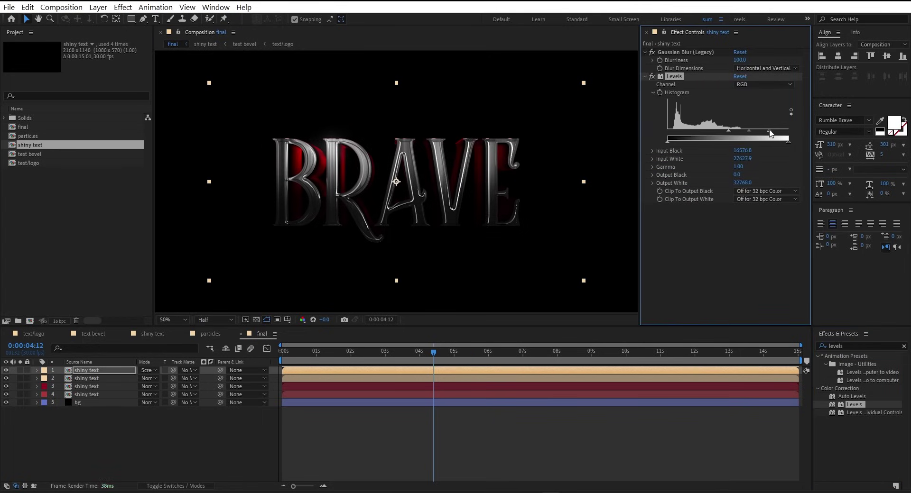
- Parent shiny text layers 2–4 to layer 1
{"action": "left_click", "coordinate": [99, 391]}
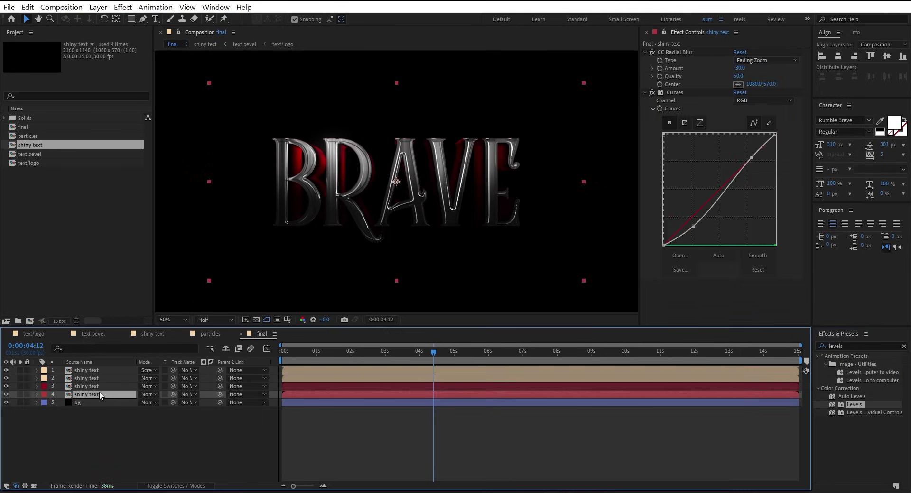
{"action": "left_click", "coordinate": [96, 377], "text": "shift"}
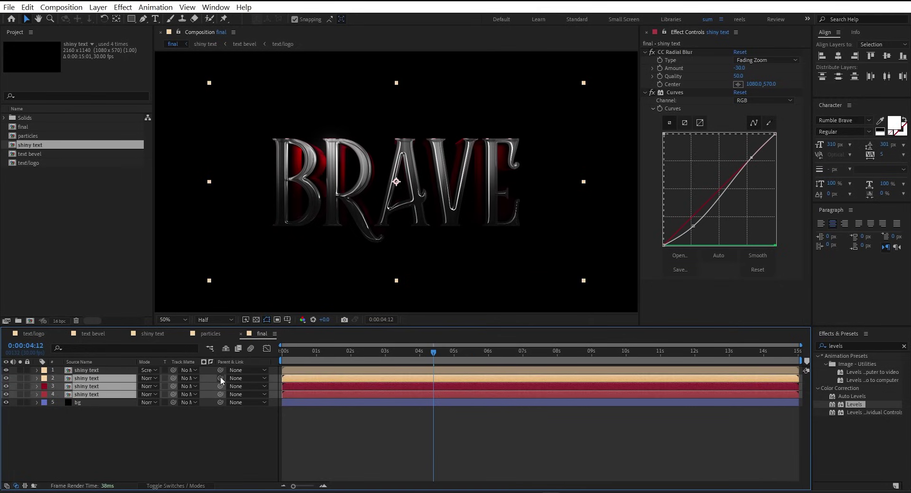
{"action": "left_click_drag", "start_coordinate": [220, 377], "coordinate": [107, 370]}
{"action": "left_click", "coordinate": [107, 370]}
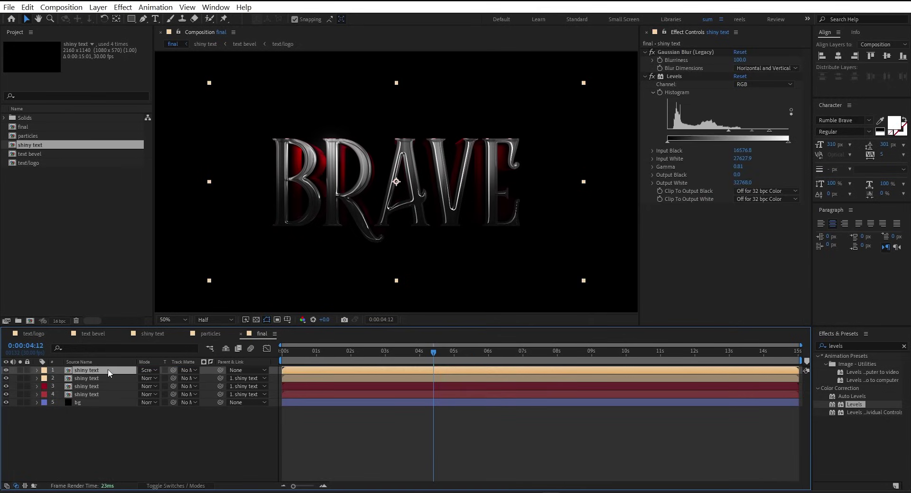
- Keyframe layer 1's Scale from 73% at 0s to 78.9% at 15s, then add the particles comp
{"action": "left_click_drag", "start_coordinate": [344, 354], "coordinate": [262, 352]}
{"action": "key", "text": "s"}
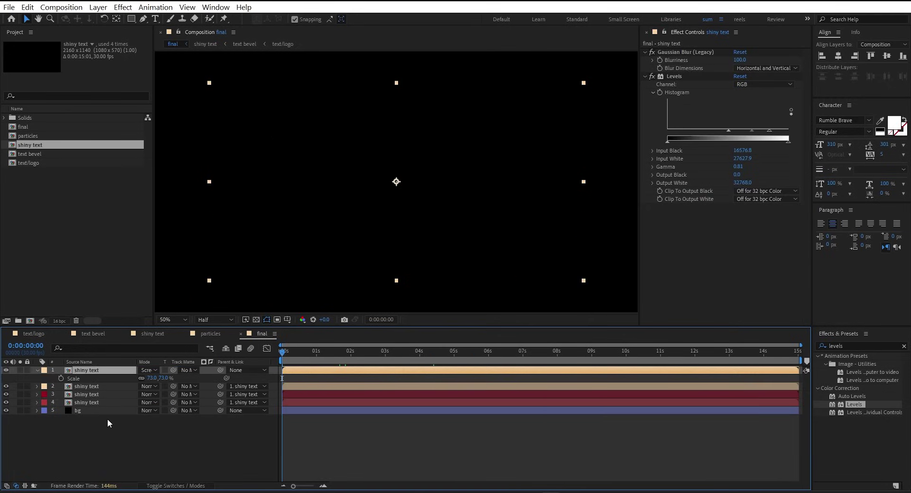
{"action": "left_click", "coordinate": [61, 378]}
{"action": "left_click_drag", "start_coordinate": [552, 354], "coordinate": [835, 352]}
{"action": "left_click_drag", "start_coordinate": [584, 182], "coordinate": [599, 182]}
{"action": "left_click_drag", "start_coordinate": [739, 365], "coordinate": [168, 450]}
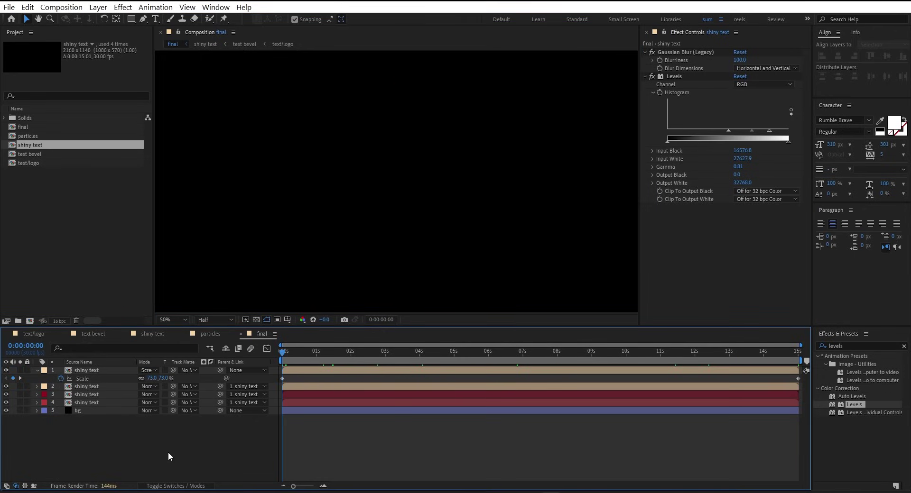
{"action": "key", "text": "u"}
{"action": "left_click_drag", "start_coordinate": [31, 138], "coordinate": [82, 401]}
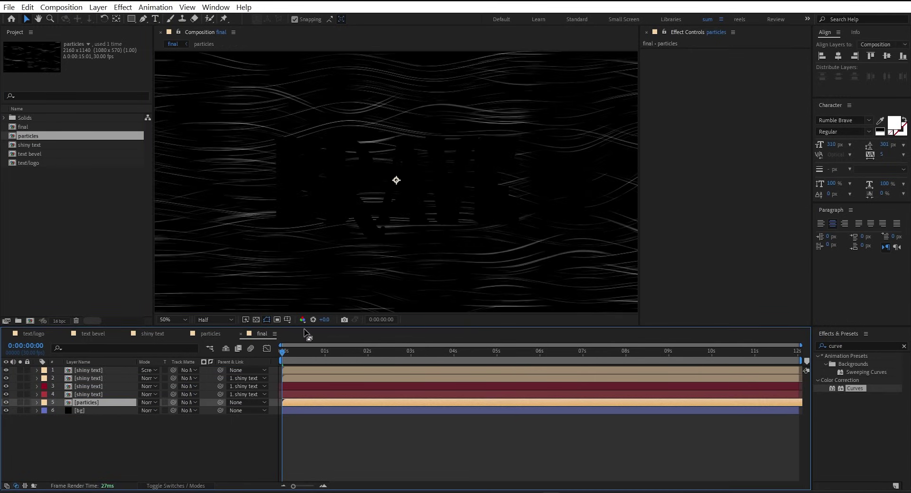
- Rotate the particles layer to -61° and bend it with Bezier Warp
{"action": "key", "text": "r"}
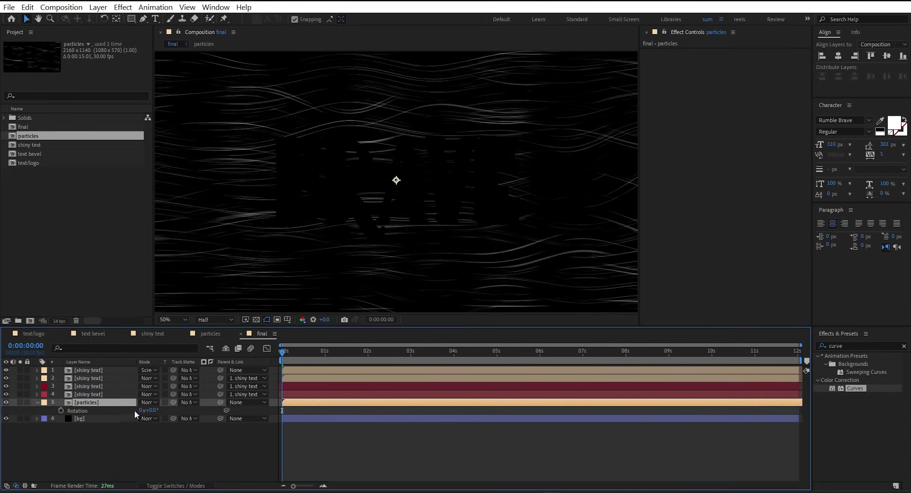
{"action": "left_click_drag", "start_coordinate": [151, 411], "coordinate": [122, 411]}
{"action": "key", "text": "comma"}
{"action": "key", "text": "comma"}
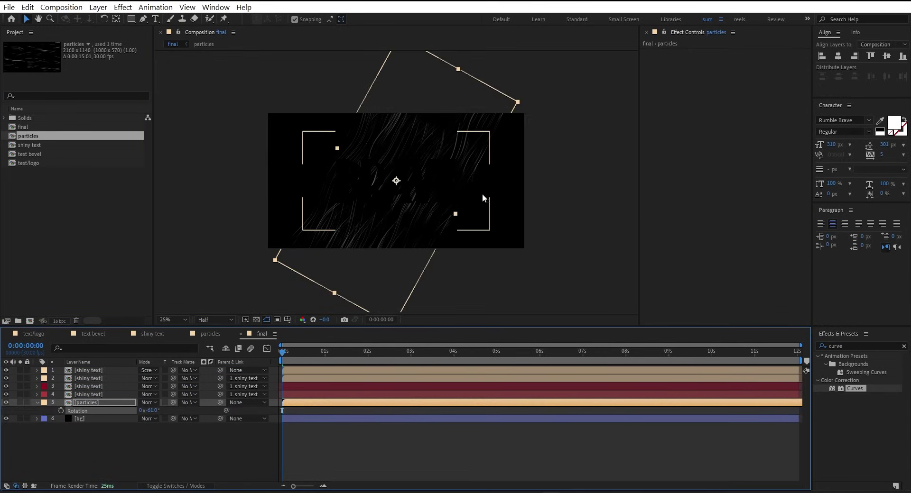
{"action": "left_click", "coordinate": [851, 346]}
{"action": "type", "text": "bezier"}
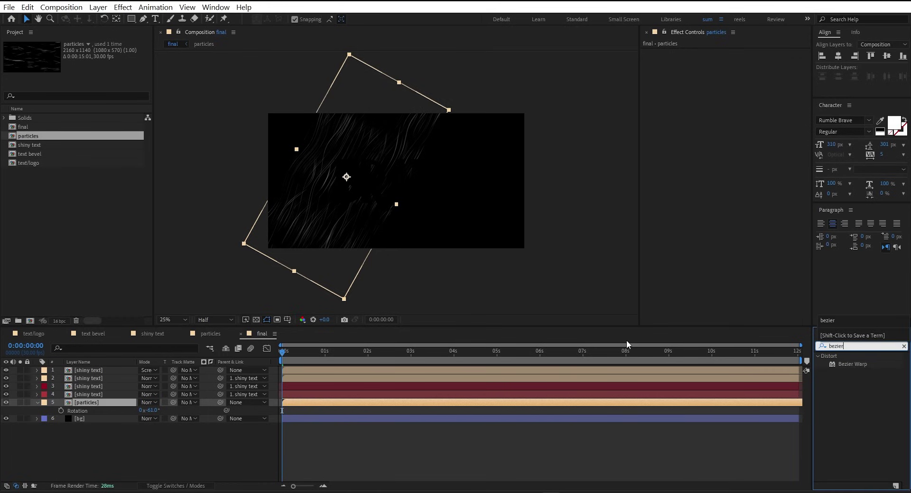
{"action": "left_click_drag", "start_coordinate": [853, 364], "coordinate": [745, 256]}
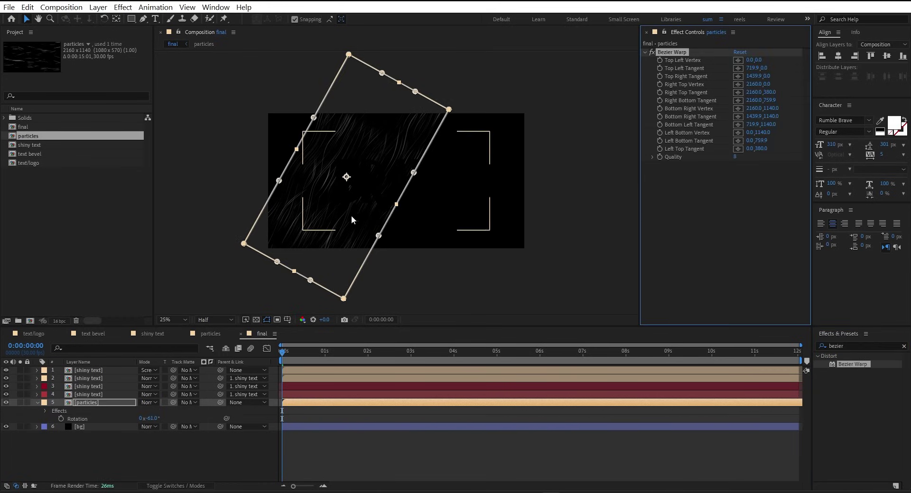
{"action": "left_click_drag", "start_coordinate": [380, 238], "coordinate": [341, 180]}
{"action": "left_click_drag", "start_coordinate": [280, 182], "coordinate": [244, 183]}
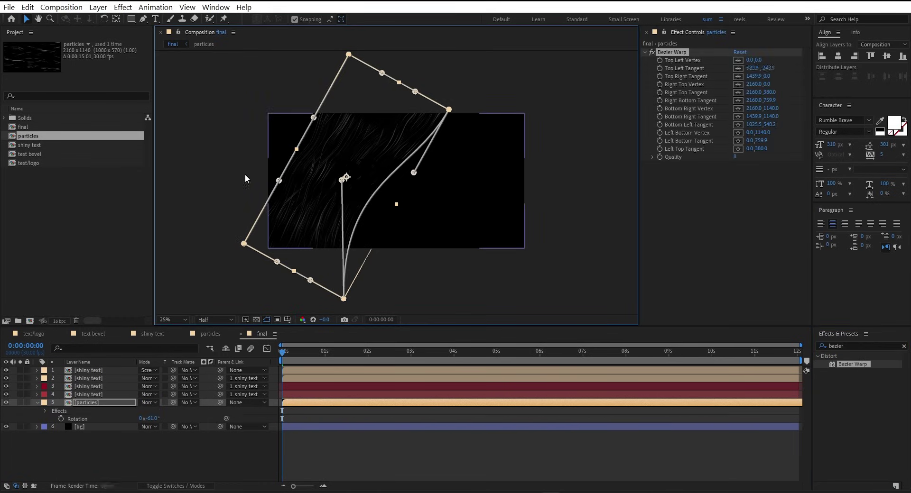
{"action": "left_click_drag", "start_coordinate": [315, 118], "coordinate": [394, 166]}
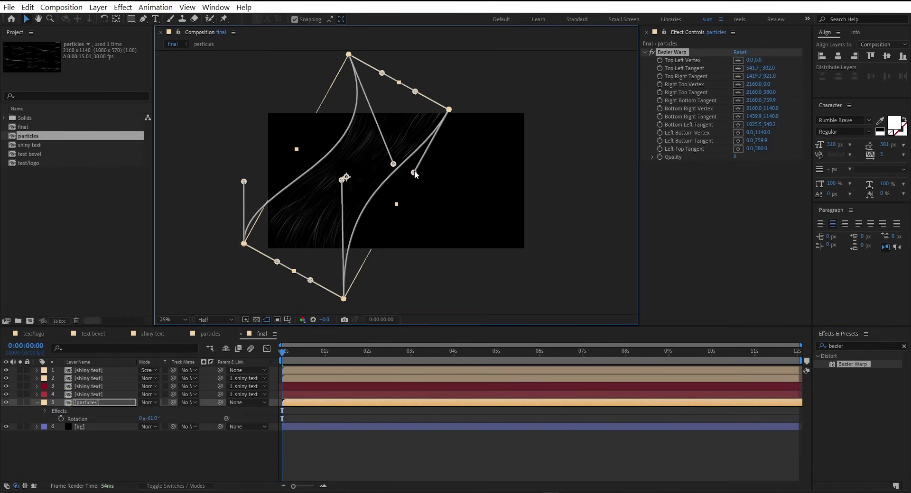
{"action": "left_click", "coordinate": [617, 403]}
- Add an S-shaped Curves to brighten the particle streaks and refine the warp
{"action": "left_click", "coordinate": [852, 346]}
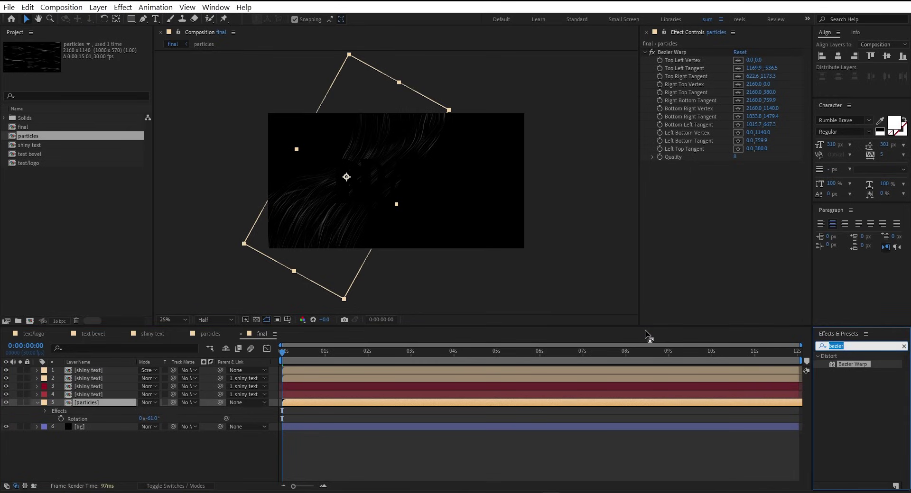
{"action": "type", "text": "curves"}
{"action": "double_click", "coordinate": [855, 388]}
{"action": "left_click_drag", "start_coordinate": [751, 202], "coordinate": [746, 182]}
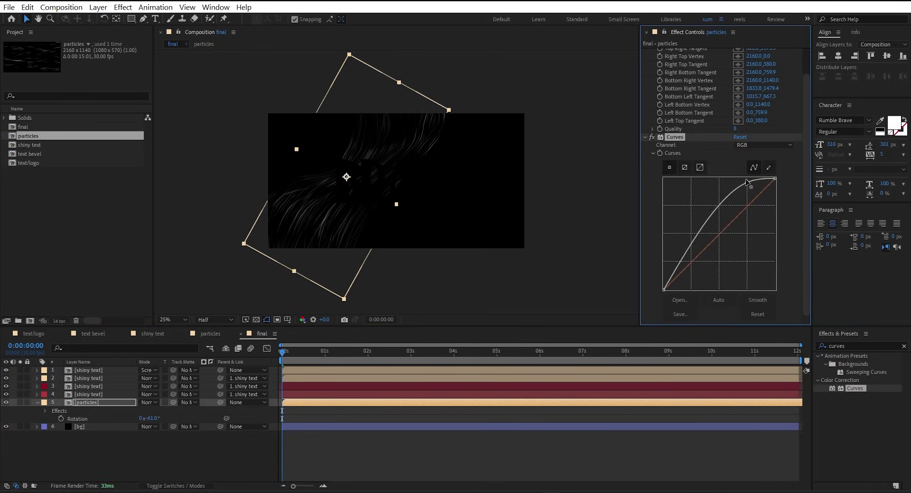
{"action": "left_click_drag", "start_coordinate": [691, 246], "coordinate": [691, 270]}
{"action": "left_click_drag", "start_coordinate": [293, 154], "coordinate": [274, 130]}
- Duplicate the particles layer, shift the copy right, and blend both with Add
{"action": "left_click", "coordinate": [101, 403]}
{"action": "key", "text": "ctrl+d"}
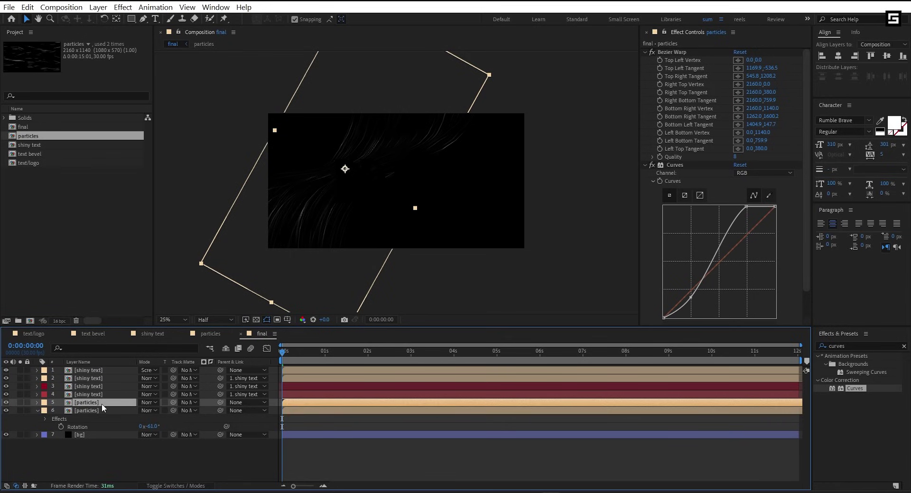
{"action": "left_click_drag", "start_coordinate": [306, 206], "coordinate": [419, 206]}
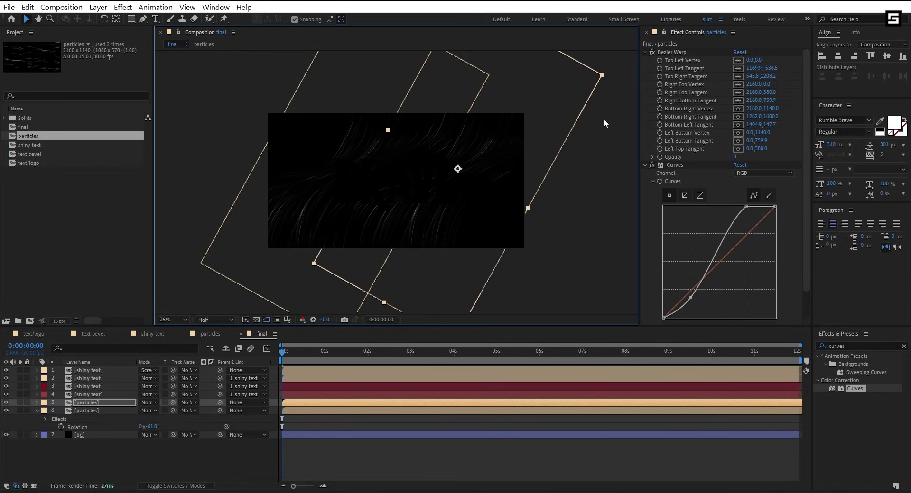
{"action": "left_click", "coordinate": [86, 411], "text": "shift"}
{"action": "left_click", "coordinate": [148, 402]}
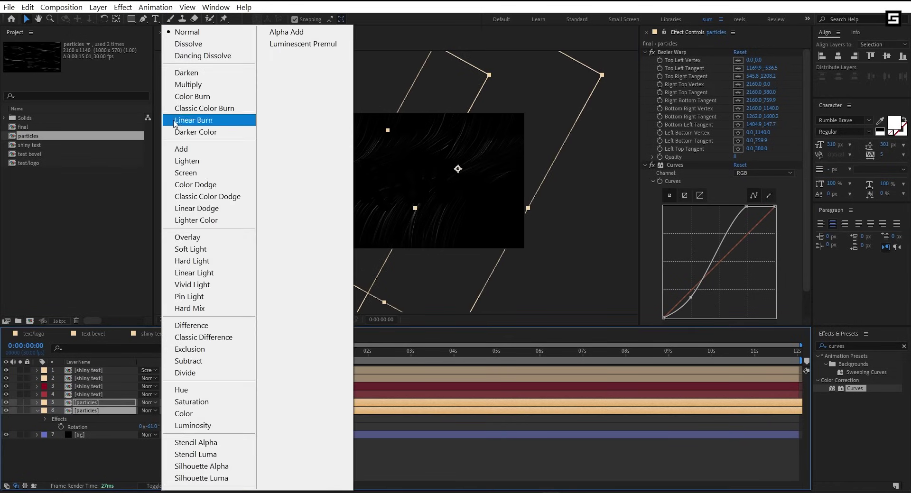
{"action": "left_click", "coordinate": [180, 150]}
{"action": "key", "text": "F2"}
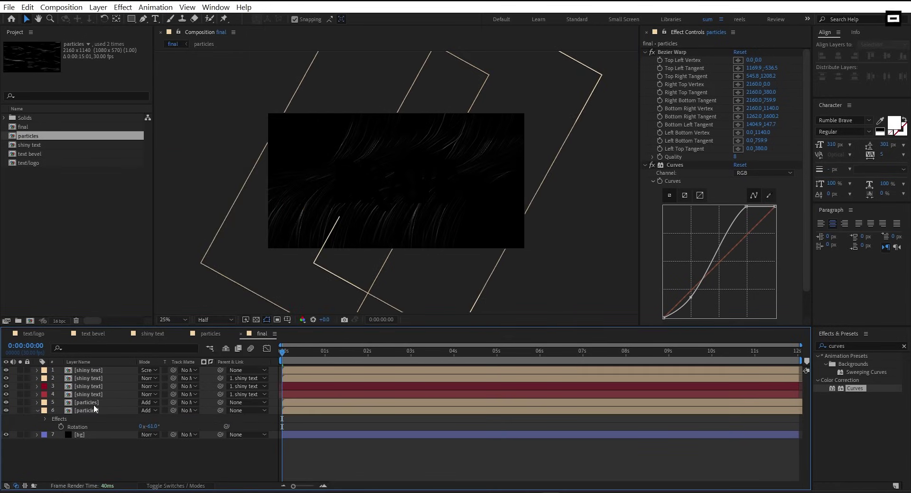
- Nudge the layer 5 particles right and reshape its Bezier Warp tangents
{"action": "left_click", "coordinate": [93, 405]}
{"action": "left_click_drag", "start_coordinate": [477, 234], "coordinate": [488, 238]}
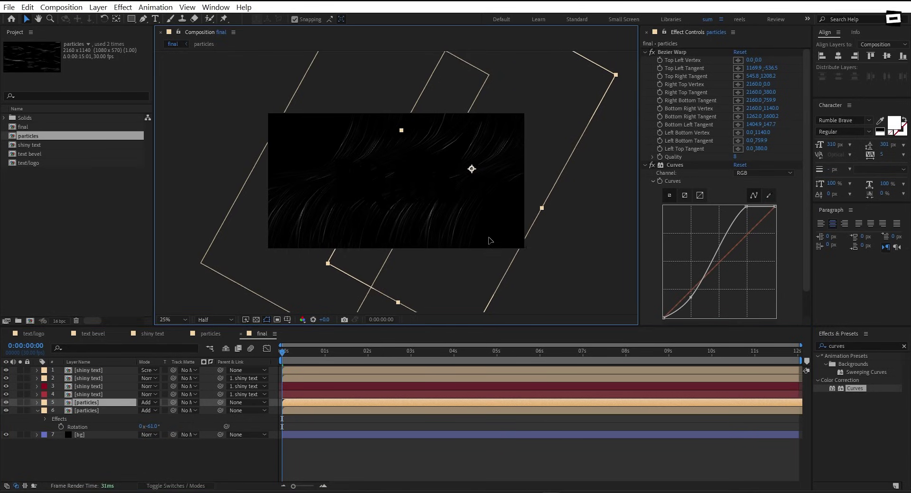
{"action": "left_click", "coordinate": [687, 51]}
{"action": "left_click_drag", "start_coordinate": [441, 100], "coordinate": [442, 162]}
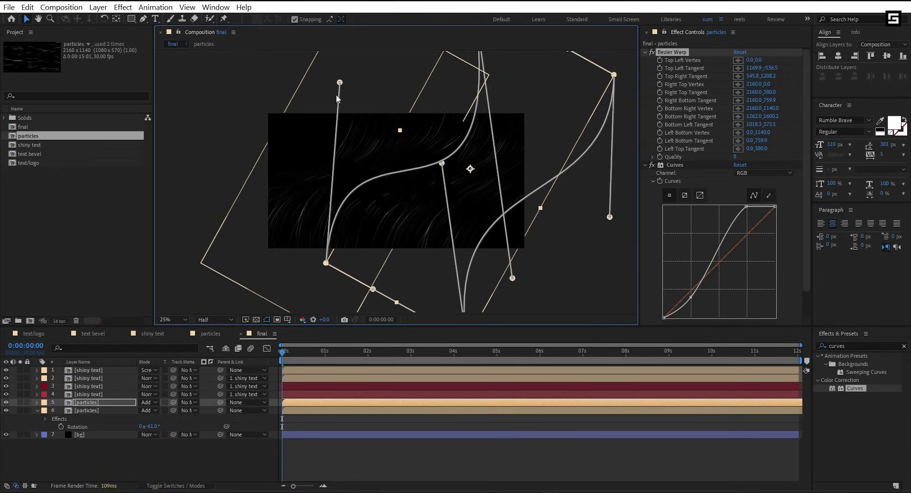
{"action": "left_click_drag", "start_coordinate": [339, 83], "coordinate": [428, 120]}
{"action": "left_click_drag", "start_coordinate": [609, 217], "coordinate": [605, 152]}
- Label both particles layers green and add a new Adjustment Layer
{"action": "left_click", "coordinate": [90, 411], "text": "shift"}
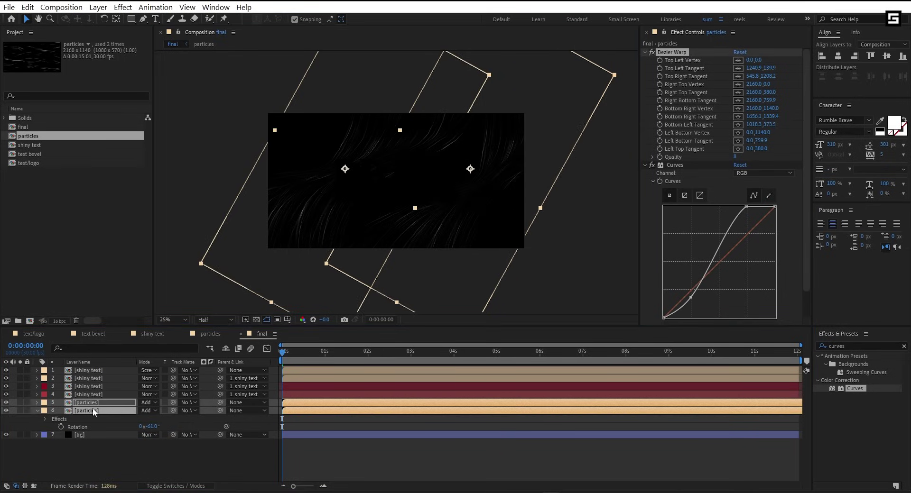
{"action": "left_click", "coordinate": [45, 404]}
{"action": "left_click", "coordinate": [66, 320]}
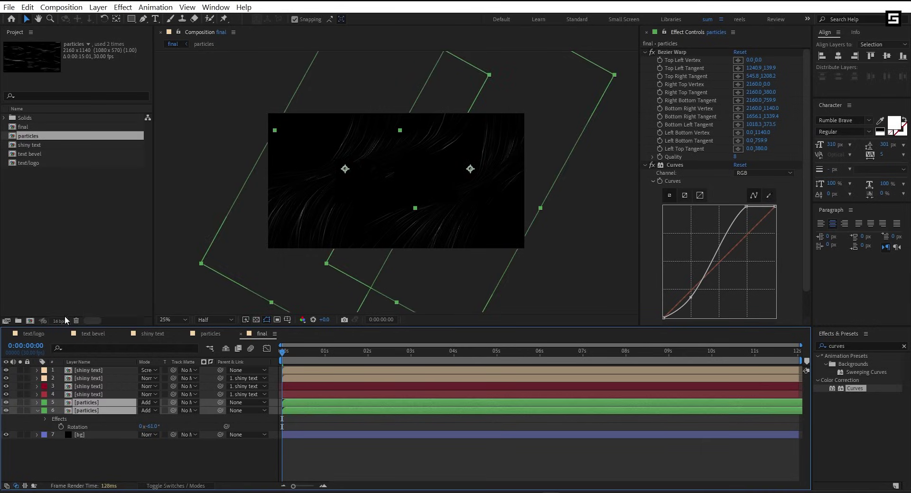
{"action": "right_click", "coordinate": [99, 460]}
{"action": "mouse_move", "coordinate": [133, 328]}
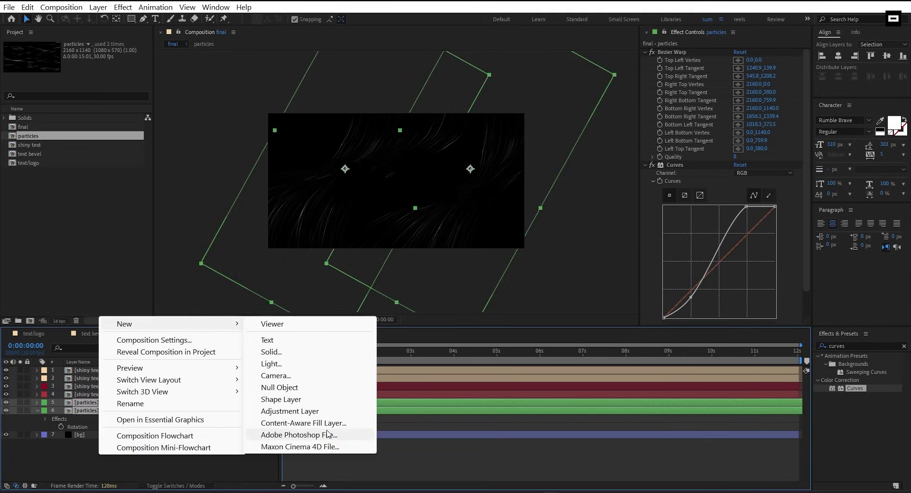
{"action": "left_click", "coordinate": [285, 414]}
- Add Curves to Adjustment Layer 6, lowering the top end to dim highlights
{"action": "double_click", "coordinate": [856, 346]}
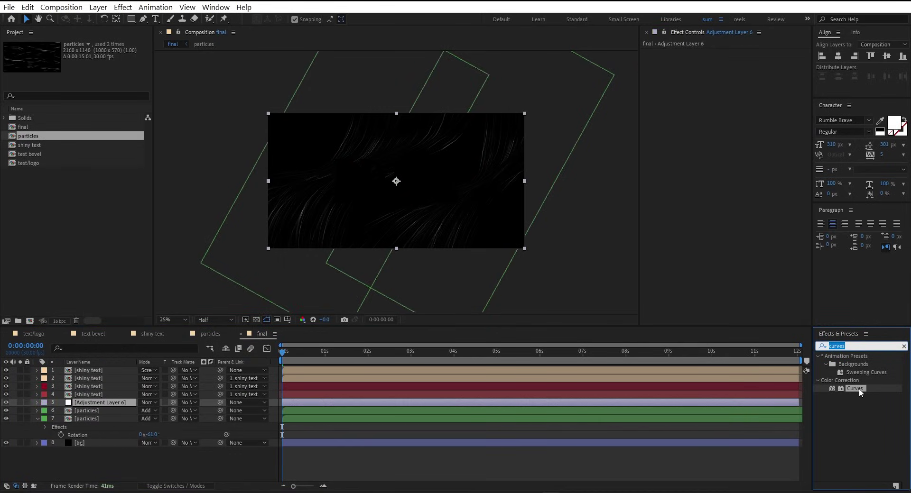
{"action": "double_click", "coordinate": [855, 388]}
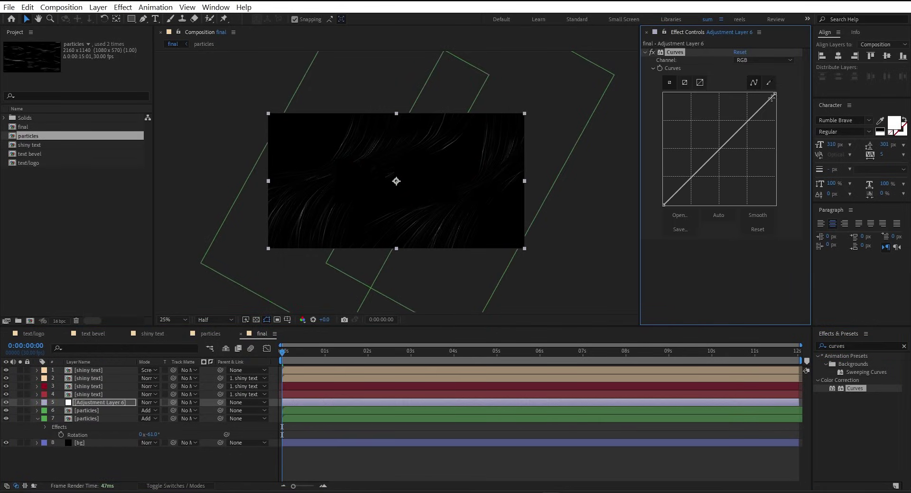
{"action": "left_click_drag", "start_coordinate": [775, 94], "coordinate": [776, 129]}
{"action": "left_click", "coordinate": [715, 156]}
{"action": "left_click_drag", "start_coordinate": [715, 156], "coordinate": [721, 162]}
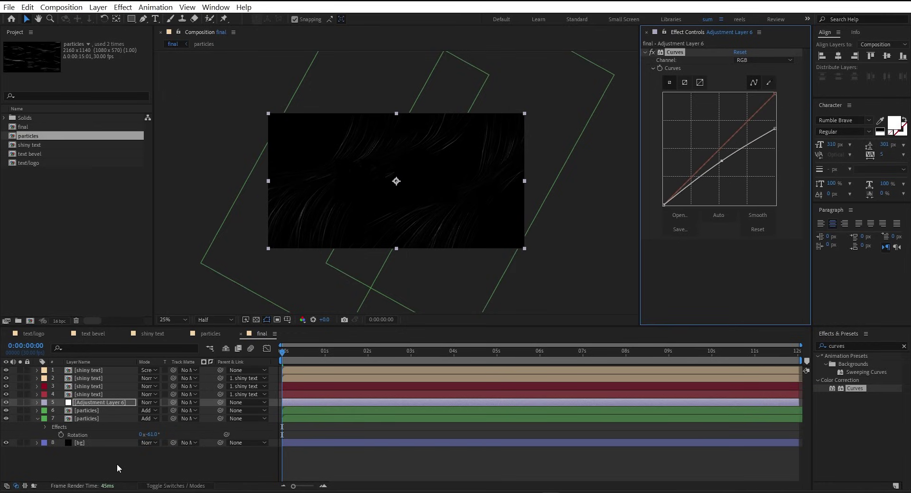
- Create a new solid named 'blur map'
{"action": "right_click", "coordinate": [118, 468]}
{"action": "mouse_move", "coordinate": [143, 334]}
{"action": "left_click", "coordinate": [289, 361]}
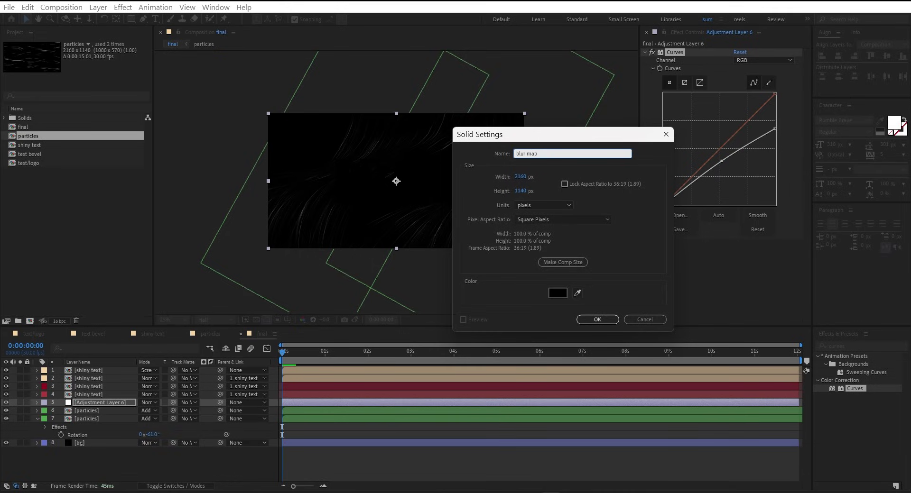
{"action": "left_click", "coordinate": [608, 323]}
- Apply a Radial Gradient Ramp centred on BRAVE, ending at the bottom-left corner
{"action": "key", "text": "ctrl+5"}
{"action": "type", "text": "gradie"}
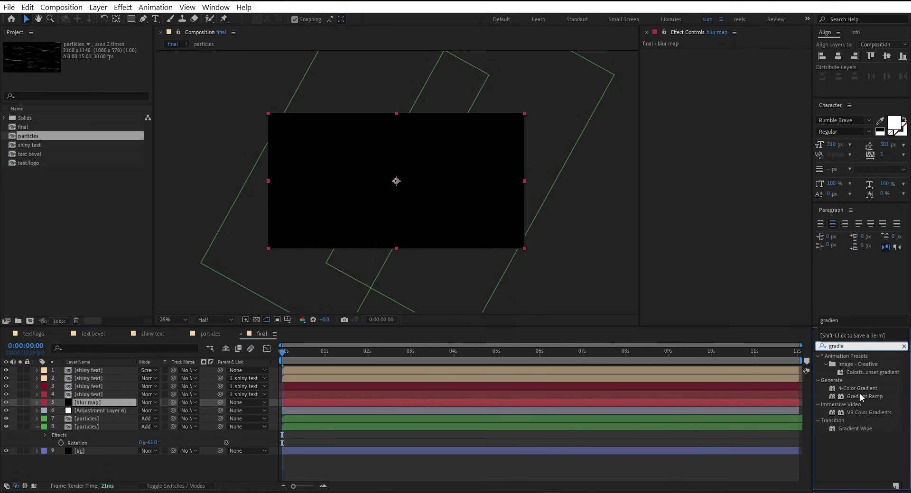
{"action": "left_click_drag", "start_coordinate": [860, 396], "coordinate": [721, 197]}
{"action": "left_click", "coordinate": [759, 92]}
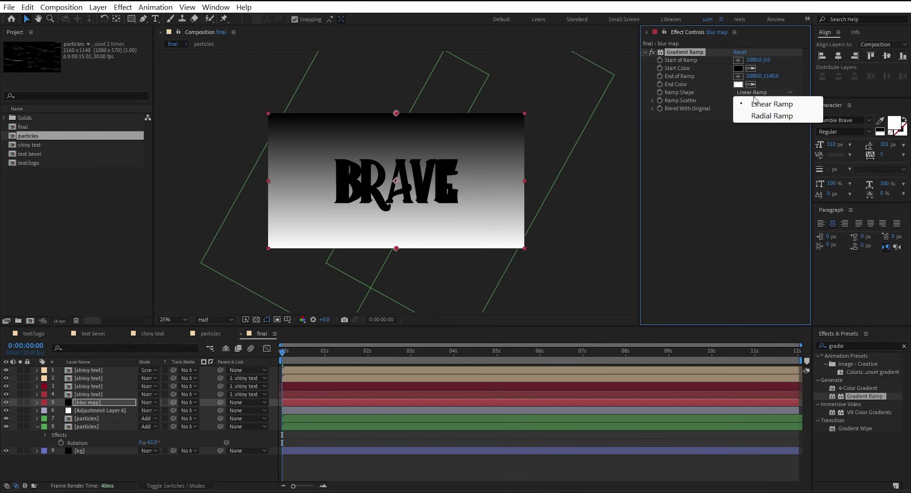
{"action": "left_click", "coordinate": [759, 117]}
{"action": "left_click_drag", "start_coordinate": [397, 113], "coordinate": [400, 183]}
{"action": "left_click_drag", "start_coordinate": [396, 249], "coordinate": [274, 245]}
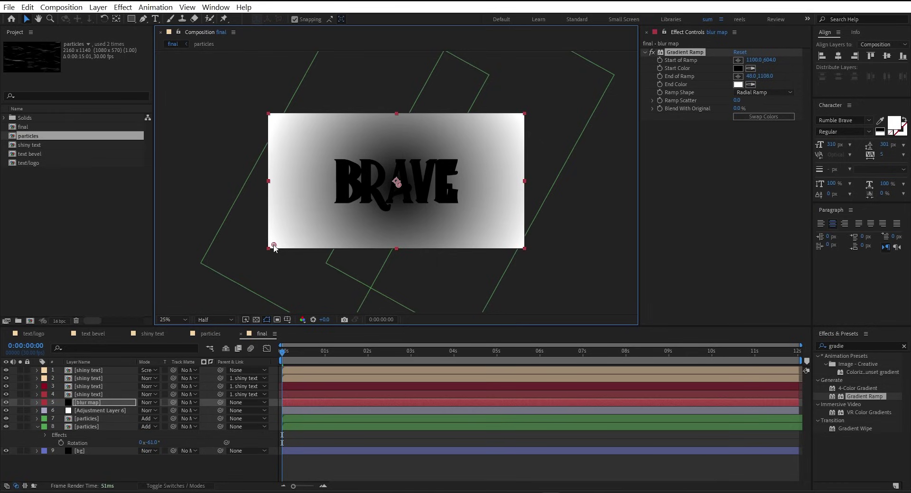
- Add a steep darkening Curves to the blur map, then hide the layer
{"action": "left_click", "coordinate": [853, 343]}
{"action": "type", "text": "curves"}
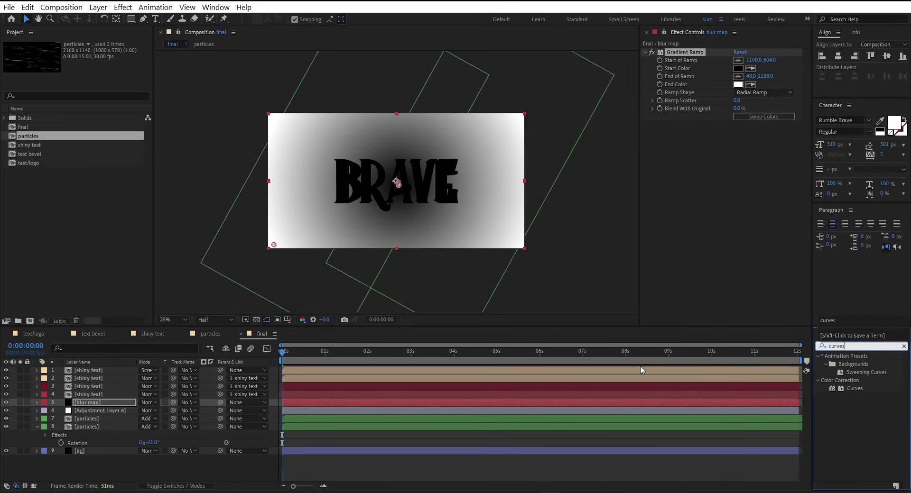
{"action": "left_click_drag", "start_coordinate": [856, 388], "coordinate": [687, 240]}
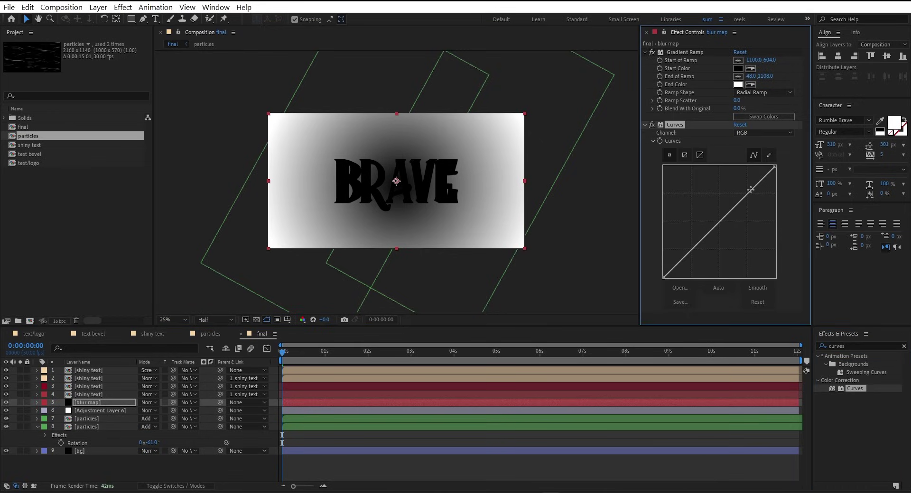
{"action": "left_click_drag", "start_coordinate": [751, 192], "coordinate": [693, 280]}
{"action": "left_click", "coordinate": [6, 403]}
- Apply Camera Lens Blur to Adjustment Layer 6
{"action": "left_click", "coordinate": [93, 410]}
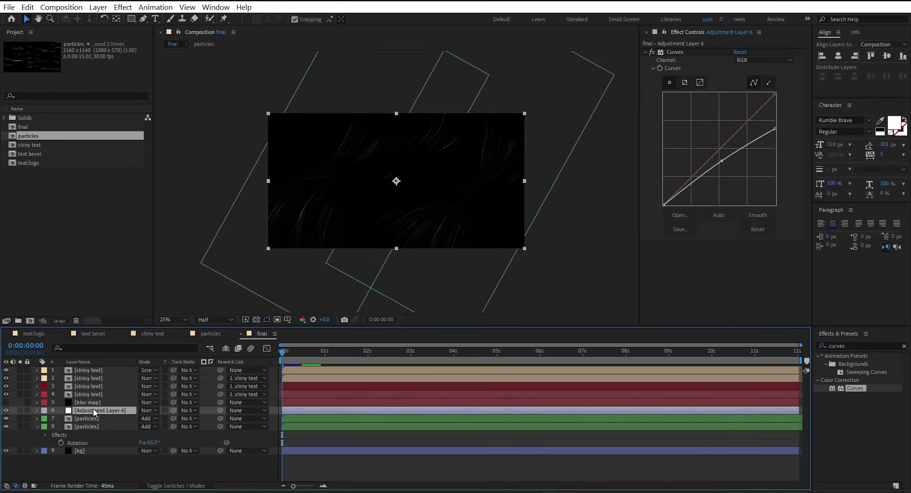
{"action": "left_click", "coordinate": [849, 346]}
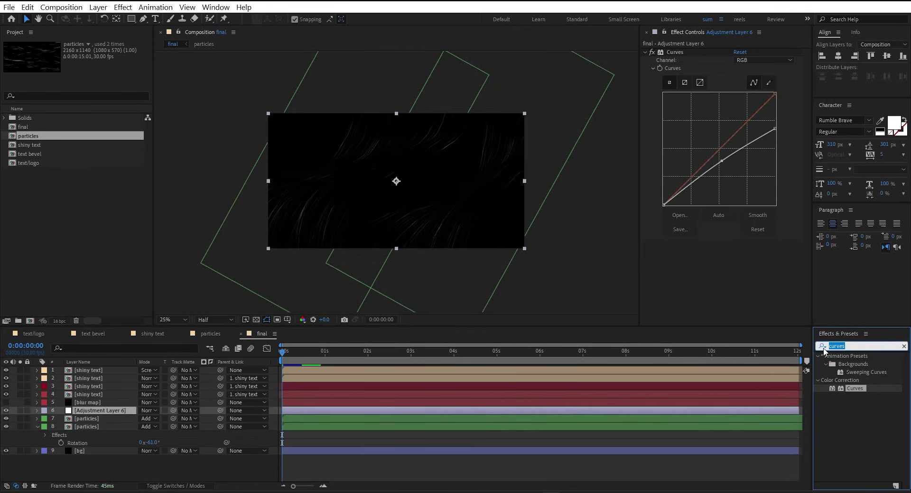
{"action": "type", "text": "camera le"}
{"action": "left_click_drag", "start_coordinate": [858, 364], "coordinate": [737, 239]}
- Set the Blur Map Layer to 'blur map' using Effects & Masks, with Blur Radius 58
{"action": "left_click", "coordinate": [745, 241]}
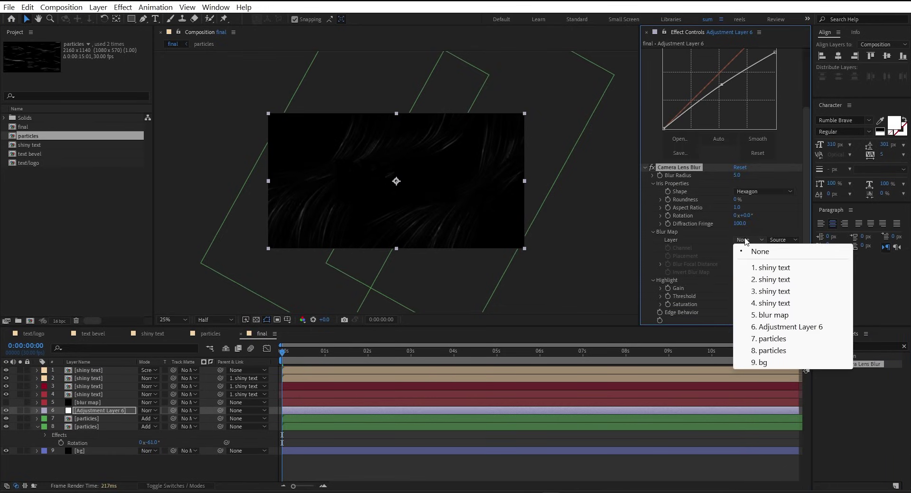
{"action": "left_click", "coordinate": [765, 316]}
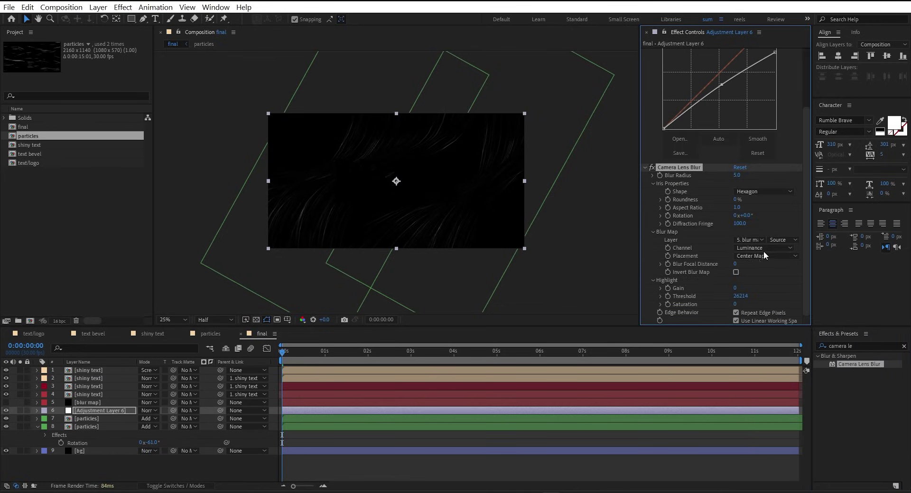
{"action": "left_click", "coordinate": [774, 239]}
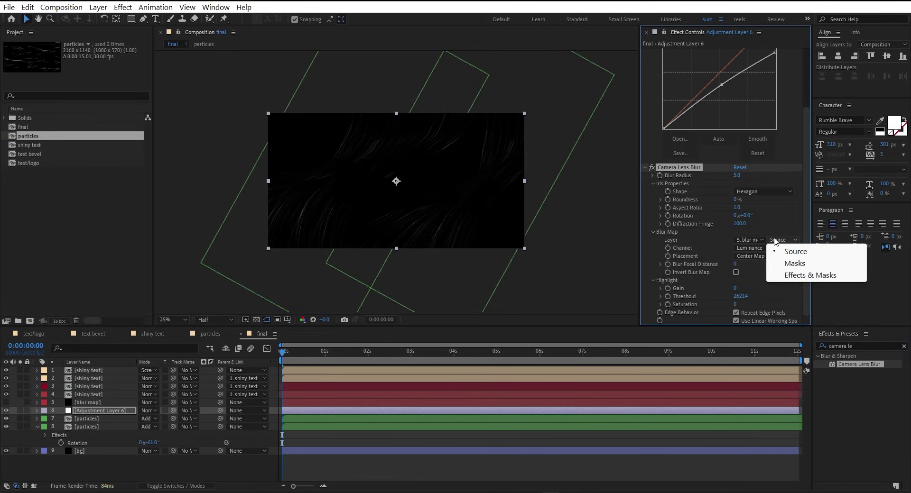
{"action": "left_click", "coordinate": [796, 276]}
{"action": "mouse_move", "coordinate": [738, 175]}
{"action": "left_mouse_down"}
{"action": "mouse_move", "coordinate": [759, 176]}
{"action": "mouse_move", "coordinate": [744, 179]}
{"action": "left_mouse_up"}
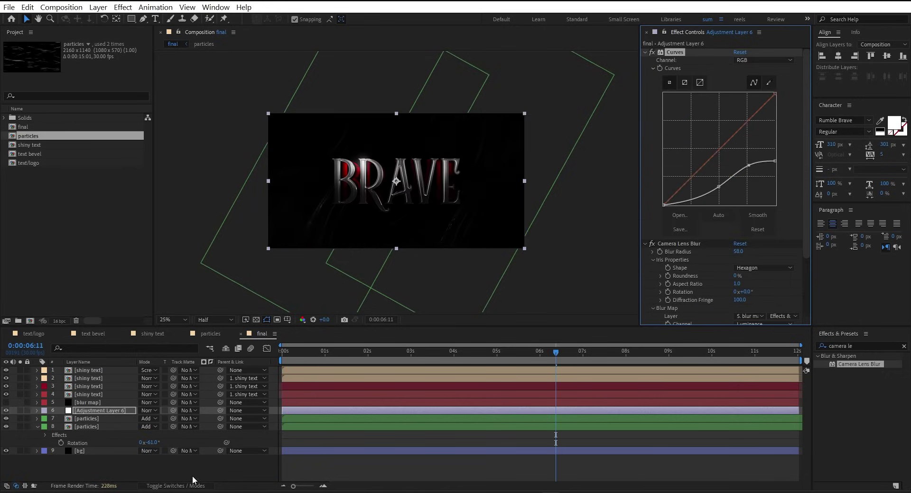
{"action": "right_click", "coordinate": [193, 477]}
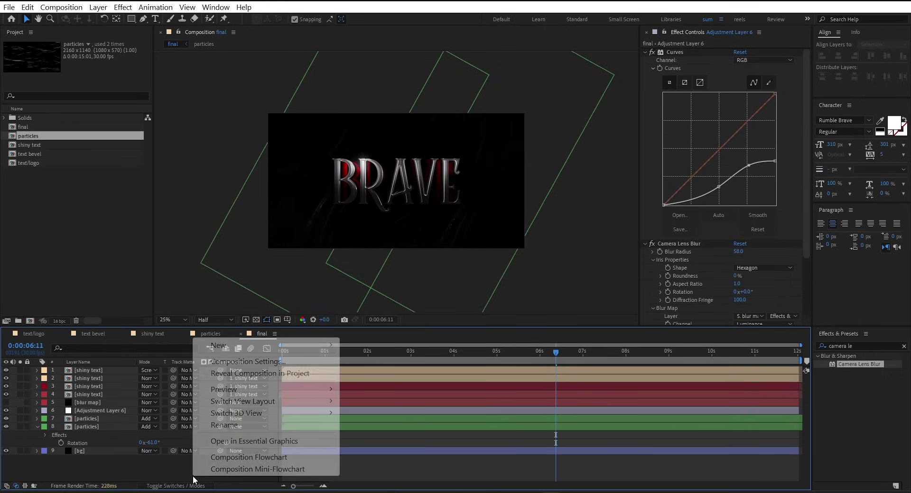
- Add a top Adjustment Layer 7 with a brightening Curves
{"action": "mouse_move", "coordinate": [260, 345]}
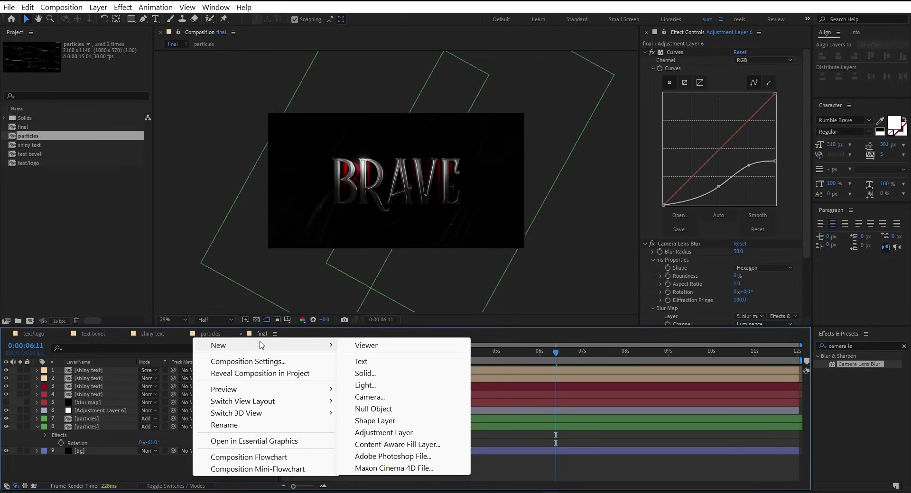
{"action": "left_click", "coordinate": [383, 433]}
{"action": "key", "text": "ctrl+5"}
{"action": "type", "text": "curves"}
{"action": "double_click", "coordinate": [854, 388]}
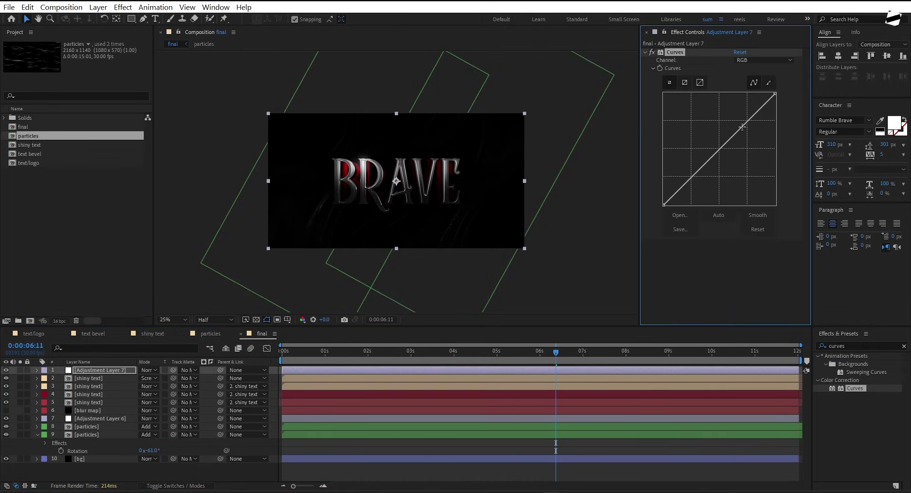
{"action": "left_click_drag", "start_coordinate": [748, 119], "coordinate": [747, 114]}
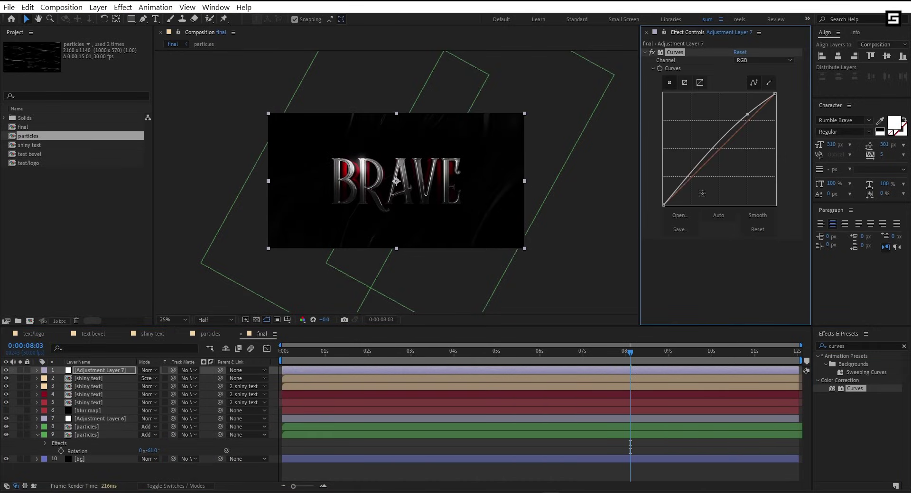
- Keyframe Brightness & Contrast from 11s to 12s, ending at Brightness -150 with higher Contrast
{"action": "key", "text": "ctrl+5"}
{"action": "type", "text": "brigh"}
{"action": "left_click_drag", "start_coordinate": [867, 399], "coordinate": [708, 276]}
{"action": "left_click", "coordinate": [755, 352]}
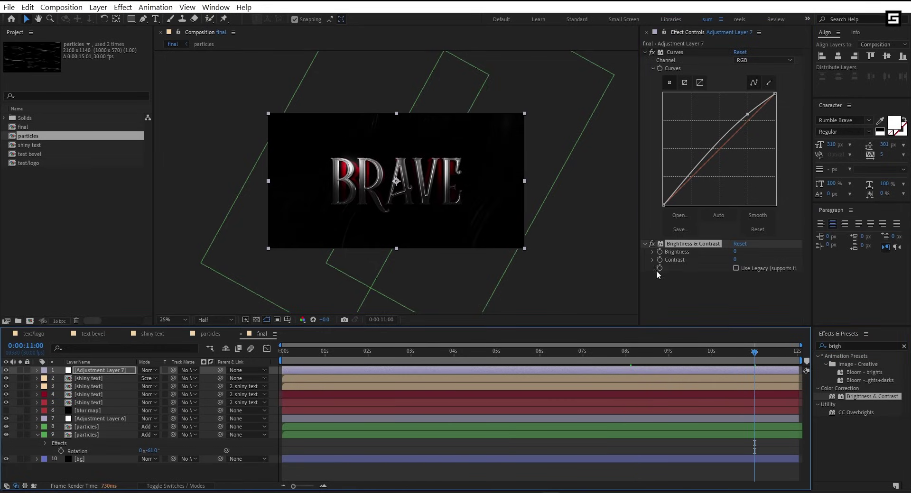
{"action": "left_click", "coordinate": [661, 255]}
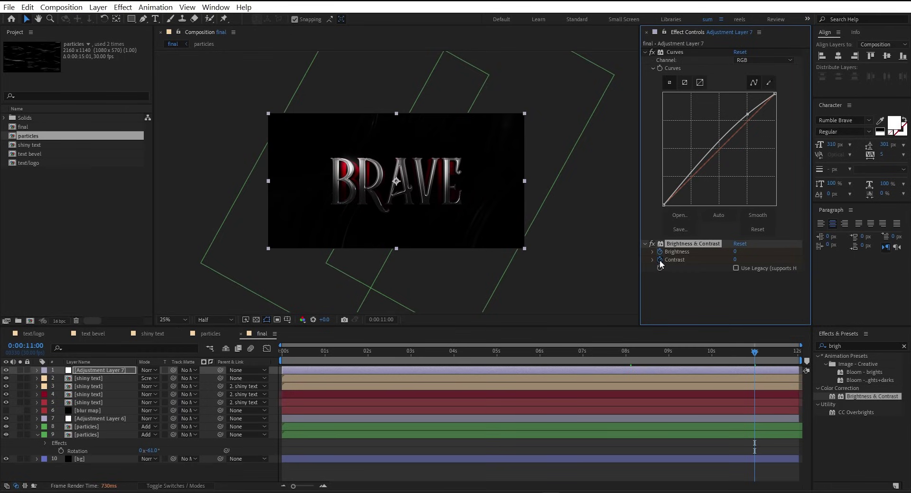
{"action": "left_click", "coordinate": [659, 260]}
{"action": "left_click_drag", "start_coordinate": [784, 352], "coordinate": [797, 352]}
{"action": "left_click_drag", "start_coordinate": [735, 251], "coordinate": [650, 271]}
{"action": "left_click_drag", "start_coordinate": [736, 260], "coordinate": [795, 267]}
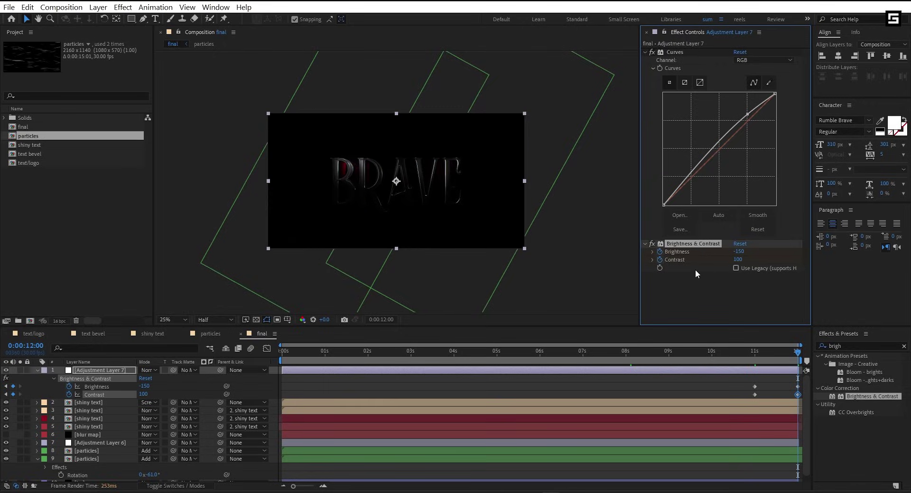
- Add Curves 2 and keyframe it between 11s and 12s
{"action": "double_click", "coordinate": [856, 344]}
{"action": "type", "text": "curves"}
{"action": "left_click_drag", "start_coordinate": [855, 389], "coordinate": [743, 311]}
{"action": "left_click_drag", "start_coordinate": [749, 357], "coordinate": [754, 354]}
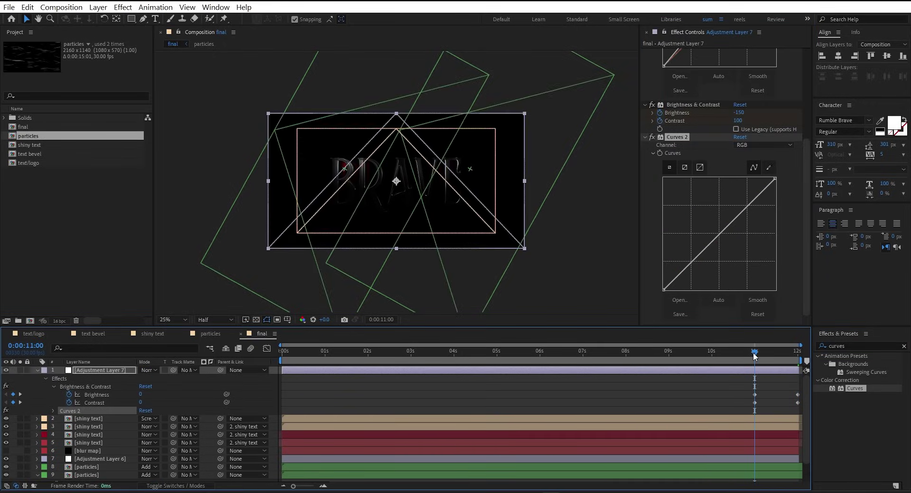
{"action": "left_click", "coordinate": [658, 155]}
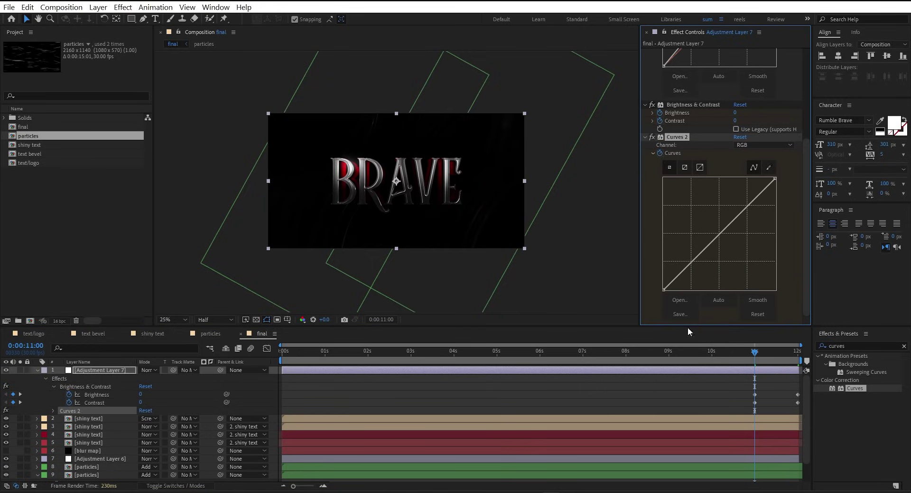
{"action": "left_click_drag", "start_coordinate": [778, 355], "coordinate": [852, 355]}
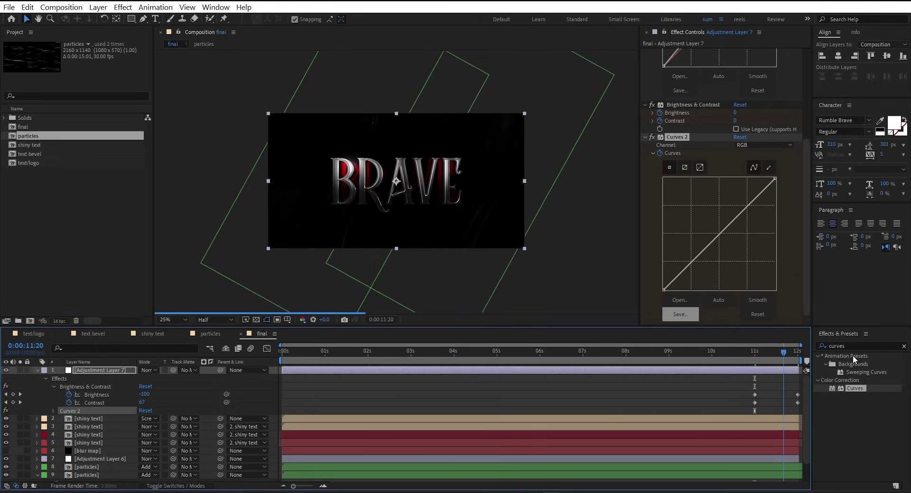
{"action": "left_click", "coordinate": [776, 181]}
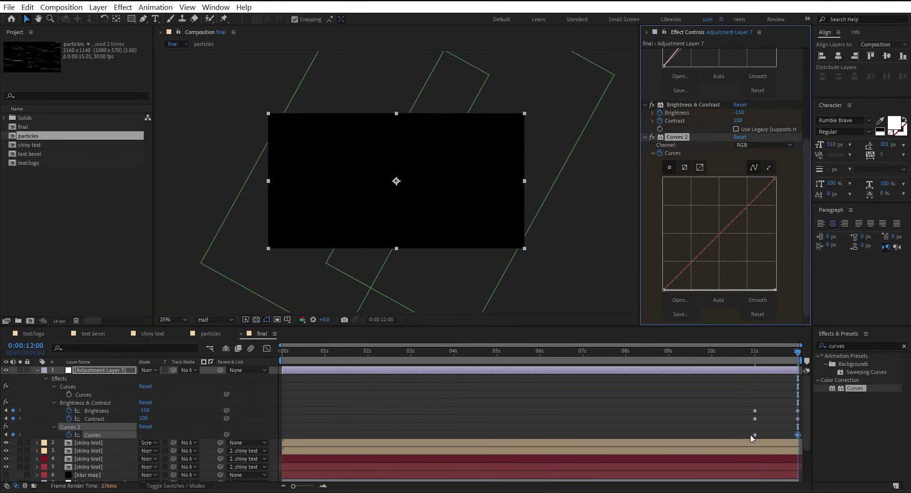
- Retime the 11s Curves 2 keyframe, previewing the fade around 11s 18f
{"action": "left_click", "coordinate": [754, 435]}
{"action": "left_click_drag", "start_coordinate": [754, 434], "coordinate": [782, 440]}
{"action": "left_click", "coordinate": [772, 354]}
{"action": "left_click_drag", "start_coordinate": [772, 355], "coordinate": [780, 354]}
{"action": "left_click_drag", "start_coordinate": [776, 435], "coordinate": [767, 435]}
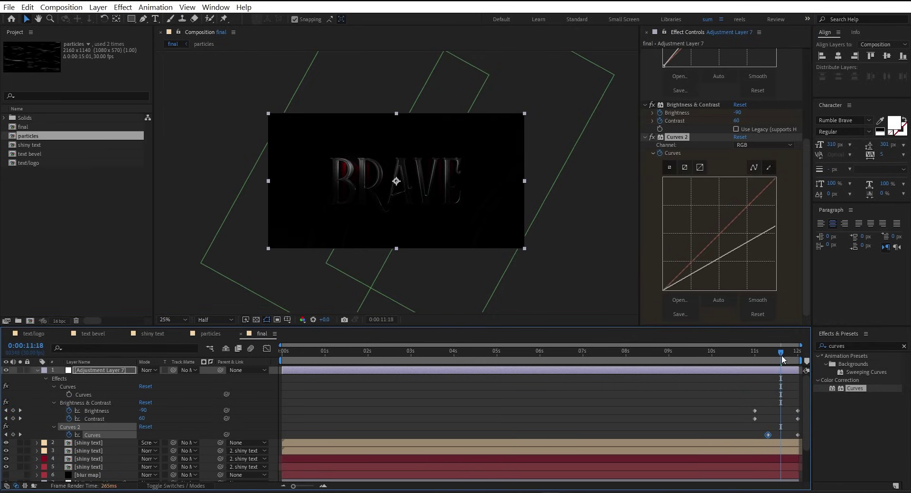